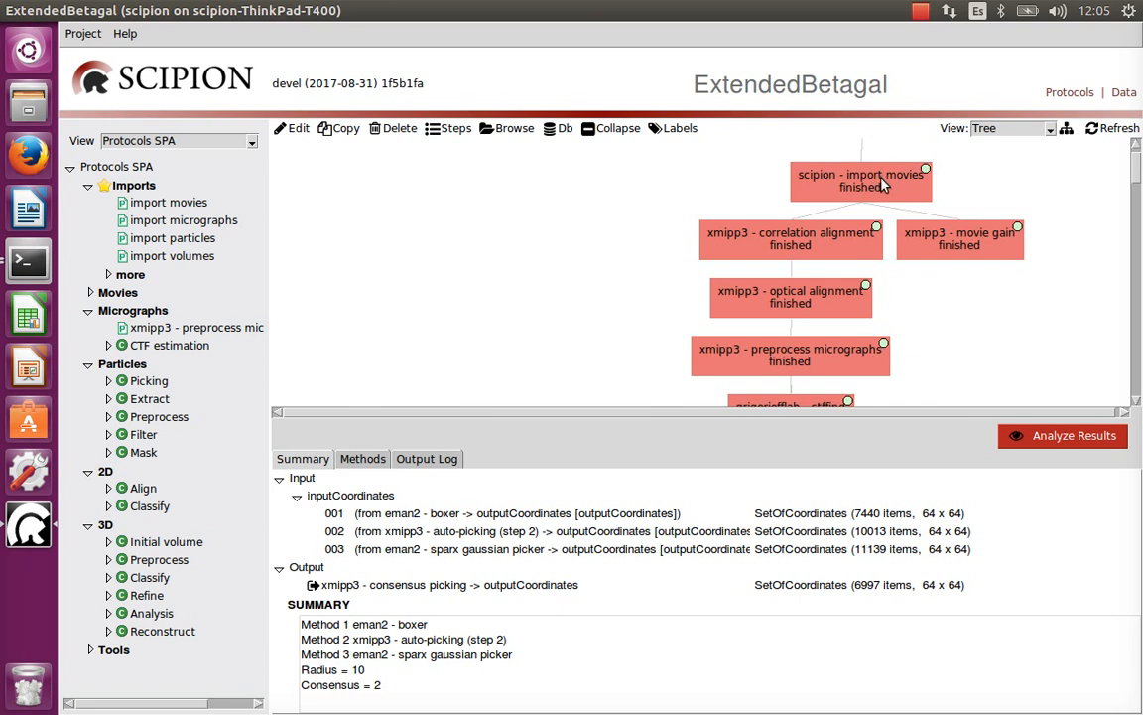
- Review the workflow tree from movie import to particle extraction and examine the inputs and outputs of the goodCTFs protocol
{"action": "scroll", "coordinate": [878, 185], "scroll_direction": "down", "scroll_amount": 1}
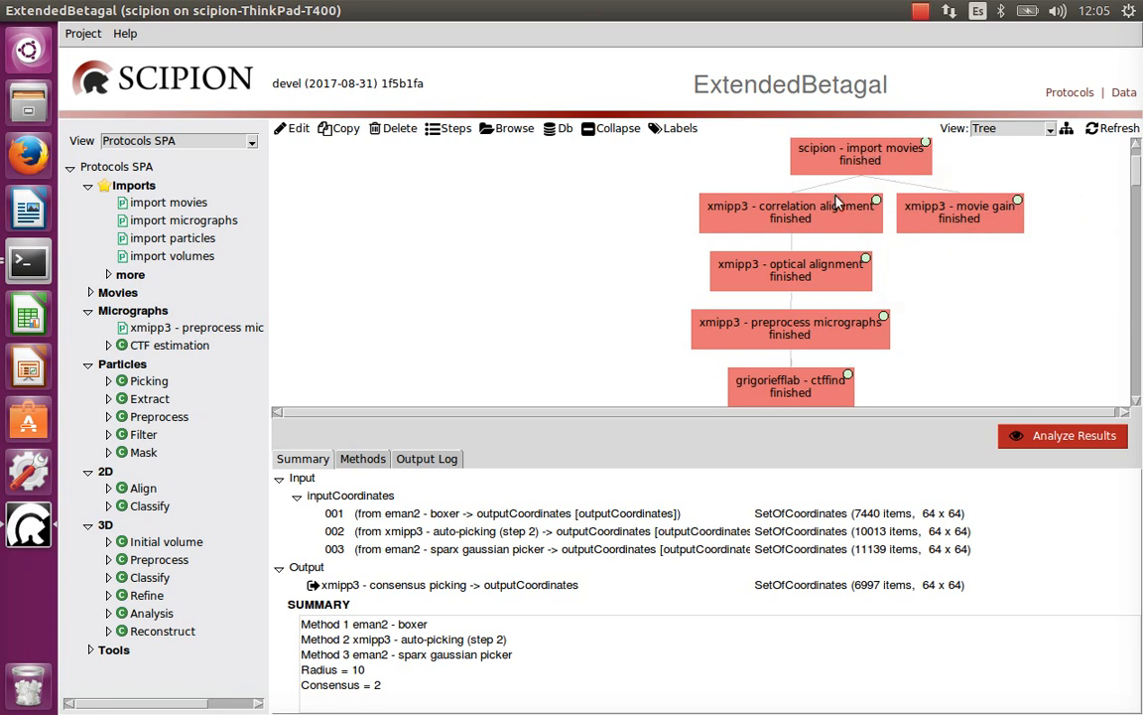
{"action": "scroll", "coordinate": [874, 287], "scroll_direction": "down", "scroll_amount": 5}
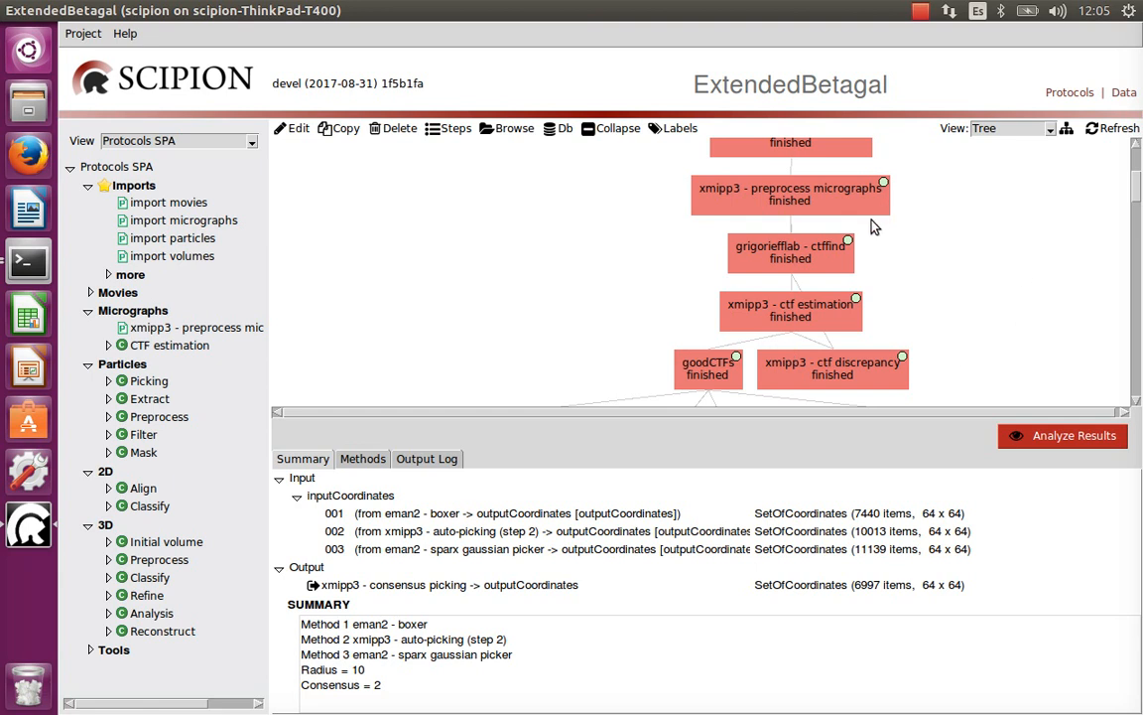
{"action": "scroll", "coordinate": [873, 228], "scroll_direction": "down", "scroll_amount": 6}
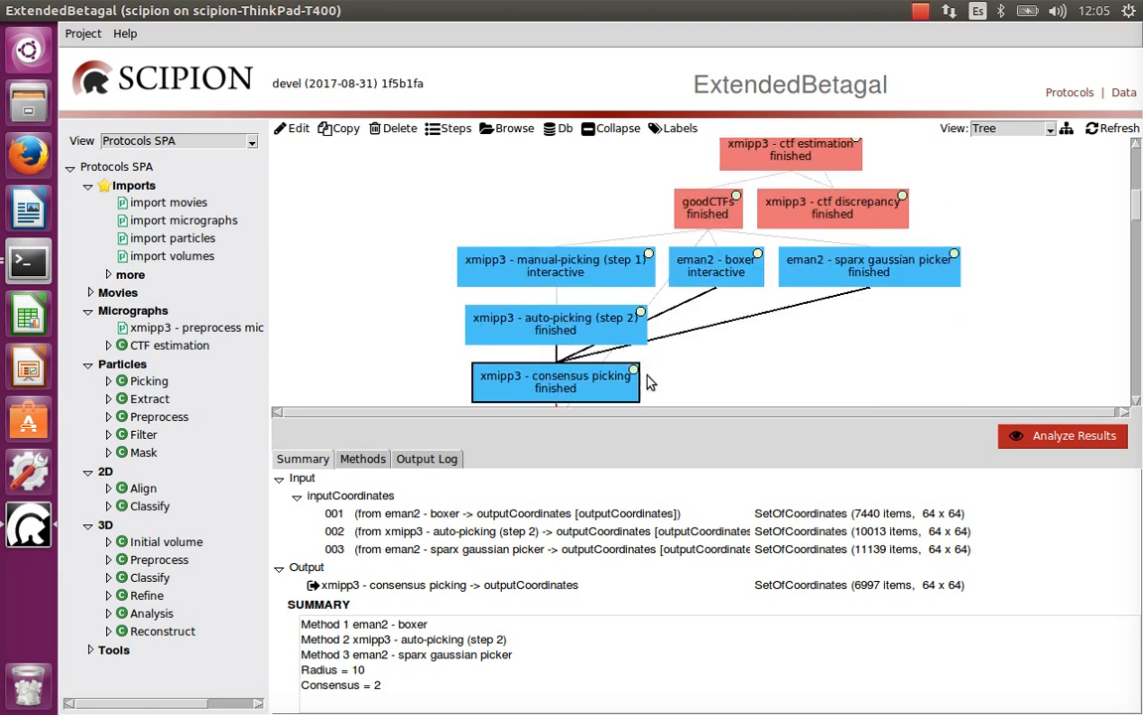
{"action": "scroll", "coordinate": [675, 263], "scroll_direction": "down", "scroll_amount": 5}
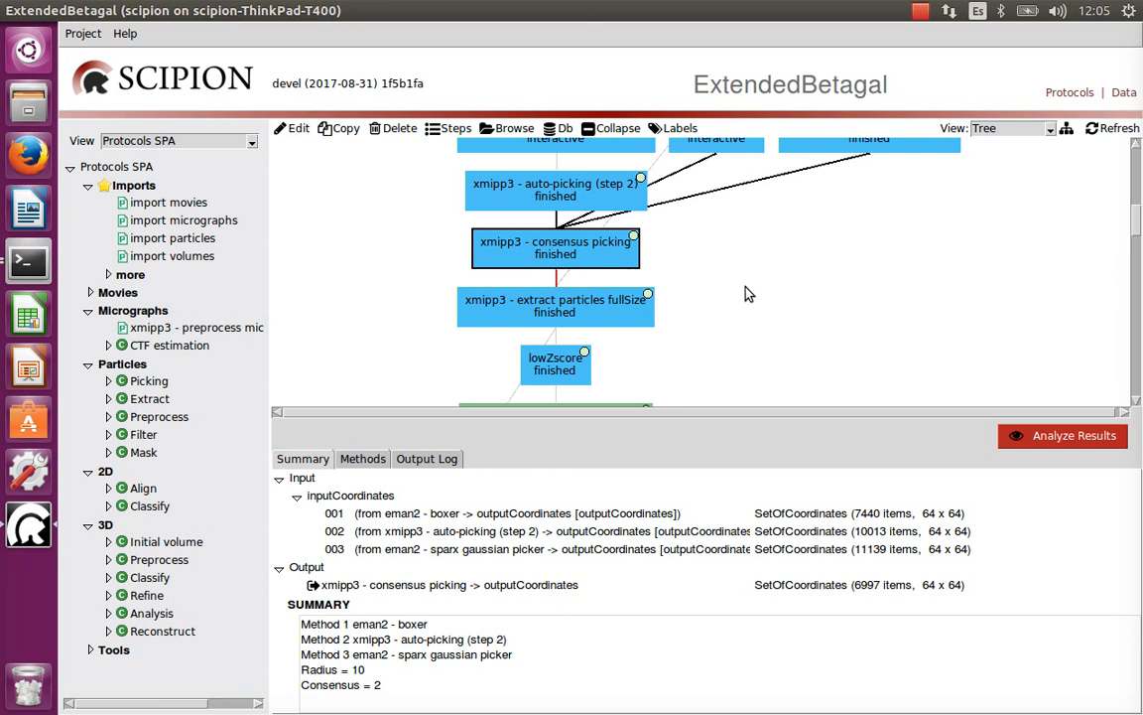
{"action": "scroll", "coordinate": [705, 283], "scroll_direction": "up", "scroll_amount": 3}
{"action": "scroll", "coordinate": [717, 250], "scroll_direction": "up", "scroll_amount": 1}
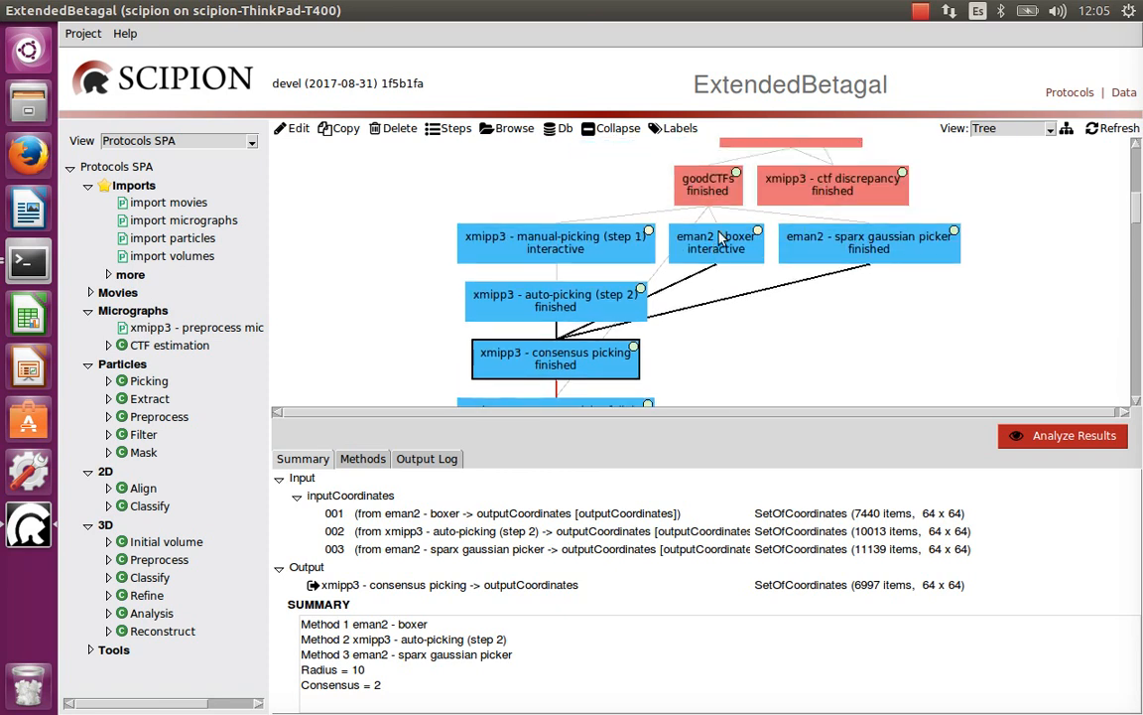
{"action": "left_click", "coordinate": [707, 187]}
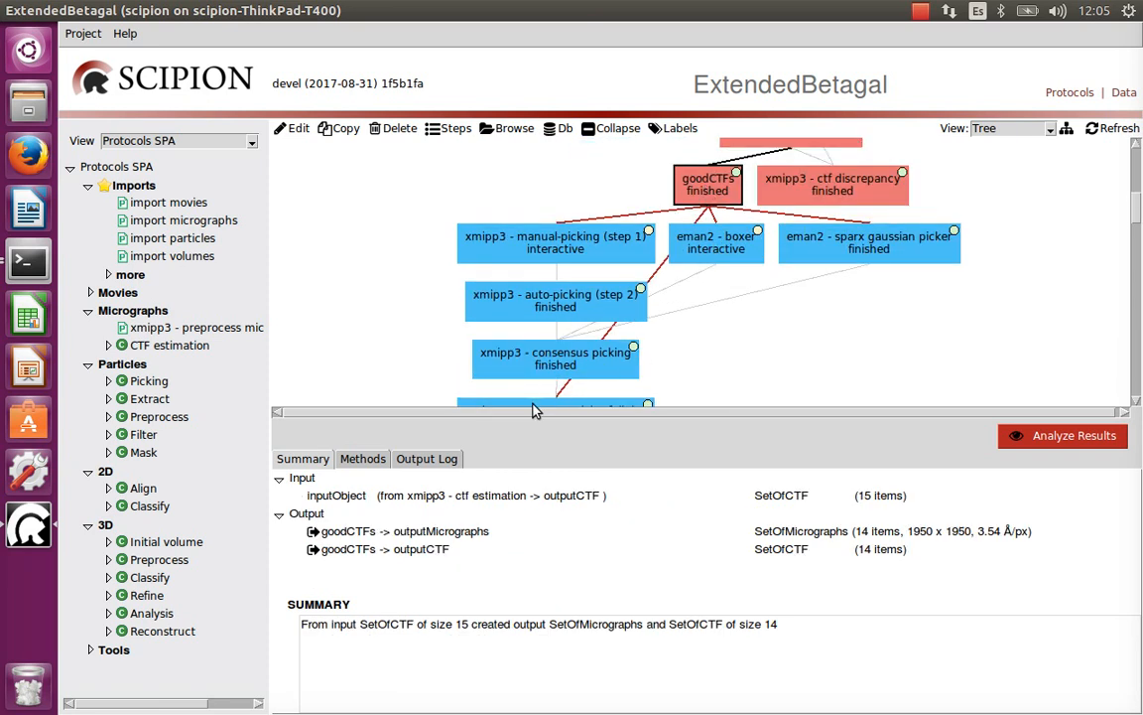
{"action": "mouse_move", "coordinate": [558, 352]}
{"action": "scroll", "coordinate": [747, 352], "scroll_direction": "down", "scroll_amount": 1}
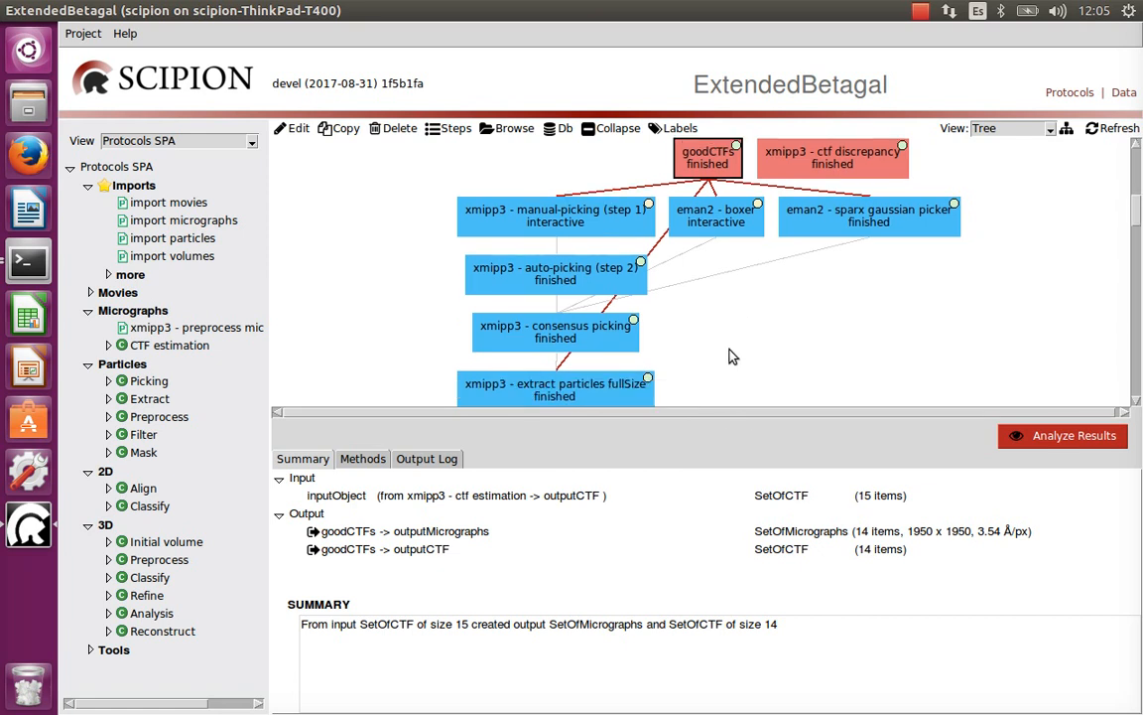
- Launch a new xmipp3 - manual-picking (step 1) protocol with goodCTFs.outputMicrographs as the input micrographs
{"action": "left_click", "coordinate": [108, 382]}
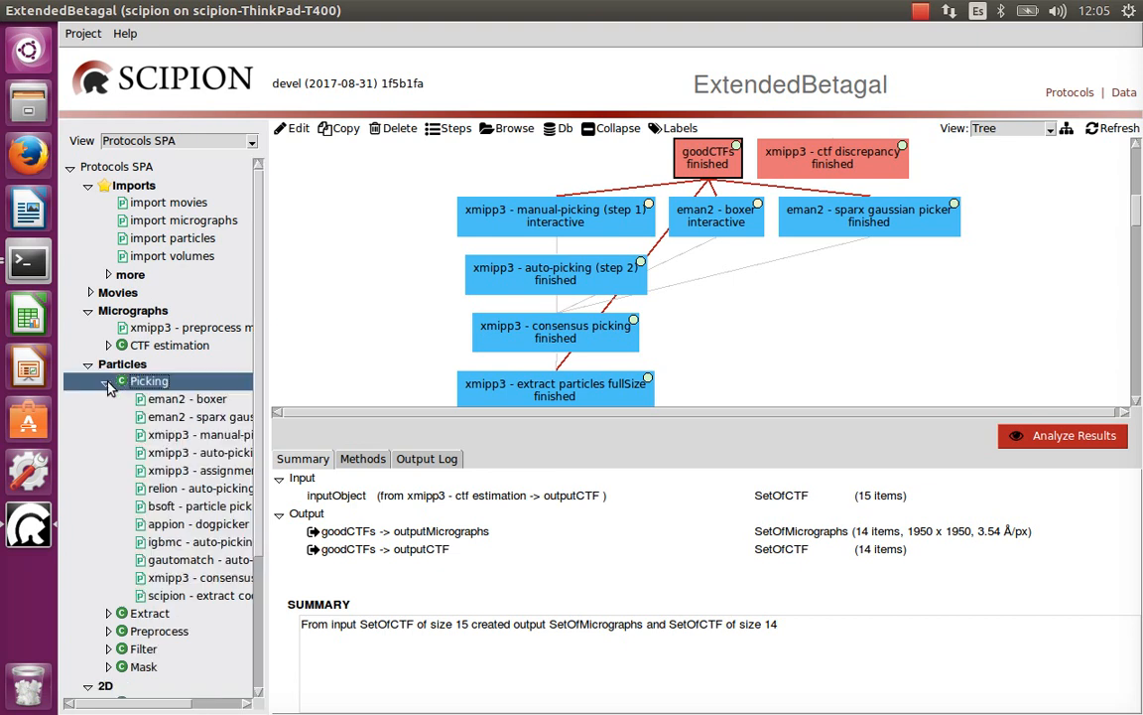
{"action": "left_click", "coordinate": [188, 438]}
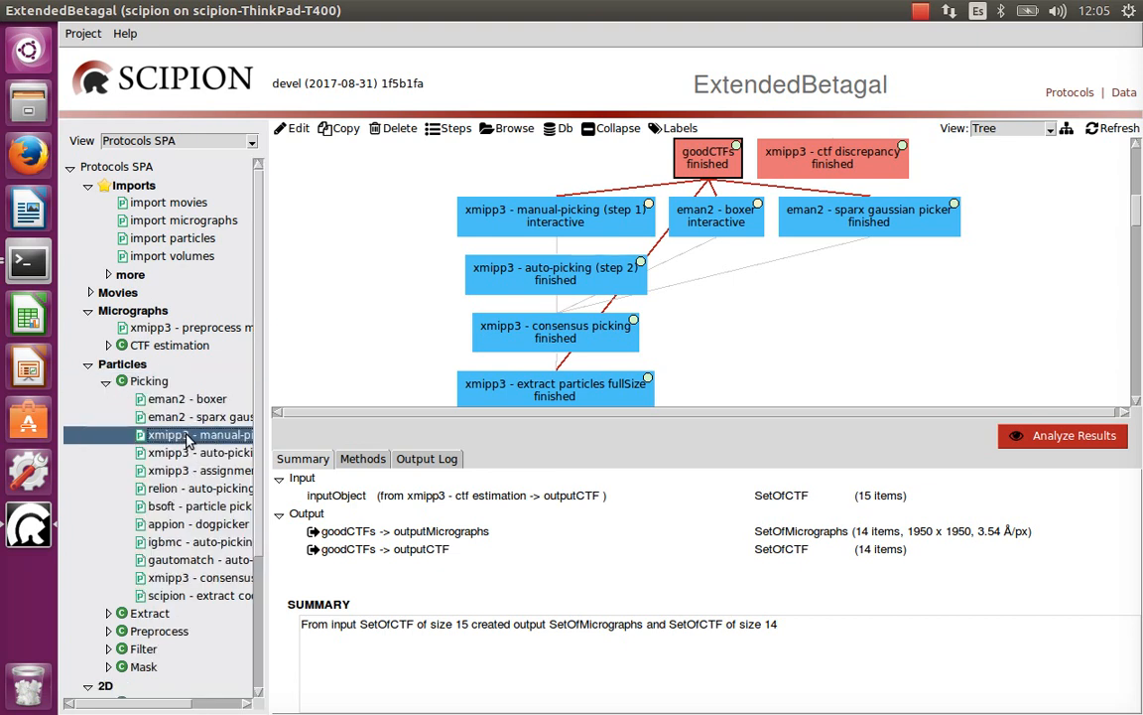
{"action": "double_click", "coordinate": [179, 438]}
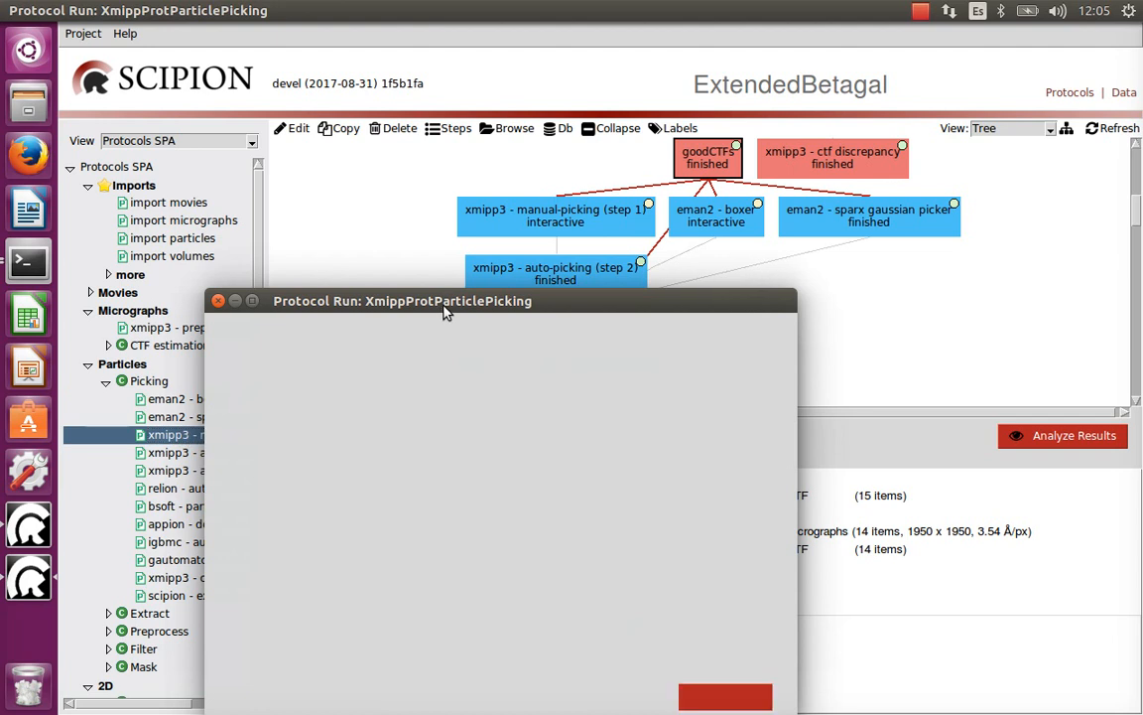
{"action": "left_click", "coordinate": [668, 440]}
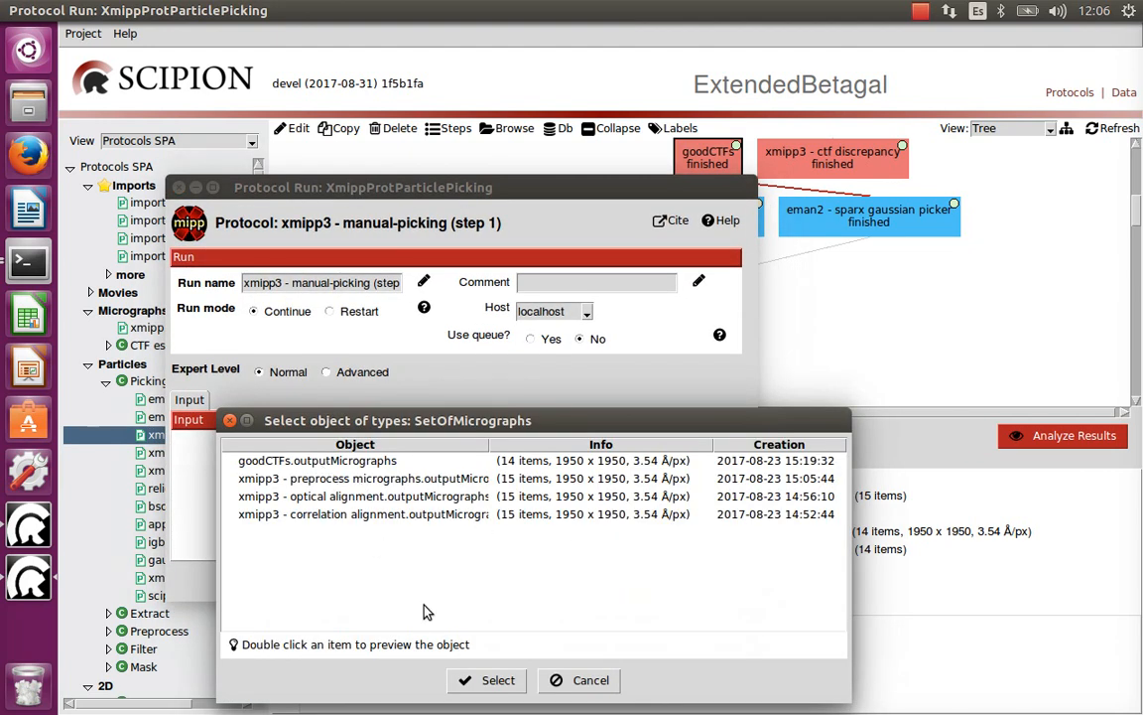
{"action": "left_click", "coordinate": [342, 461]}
{"action": "left_click", "coordinate": [487, 680]}
{"action": "left_click", "coordinate": [683, 592]}
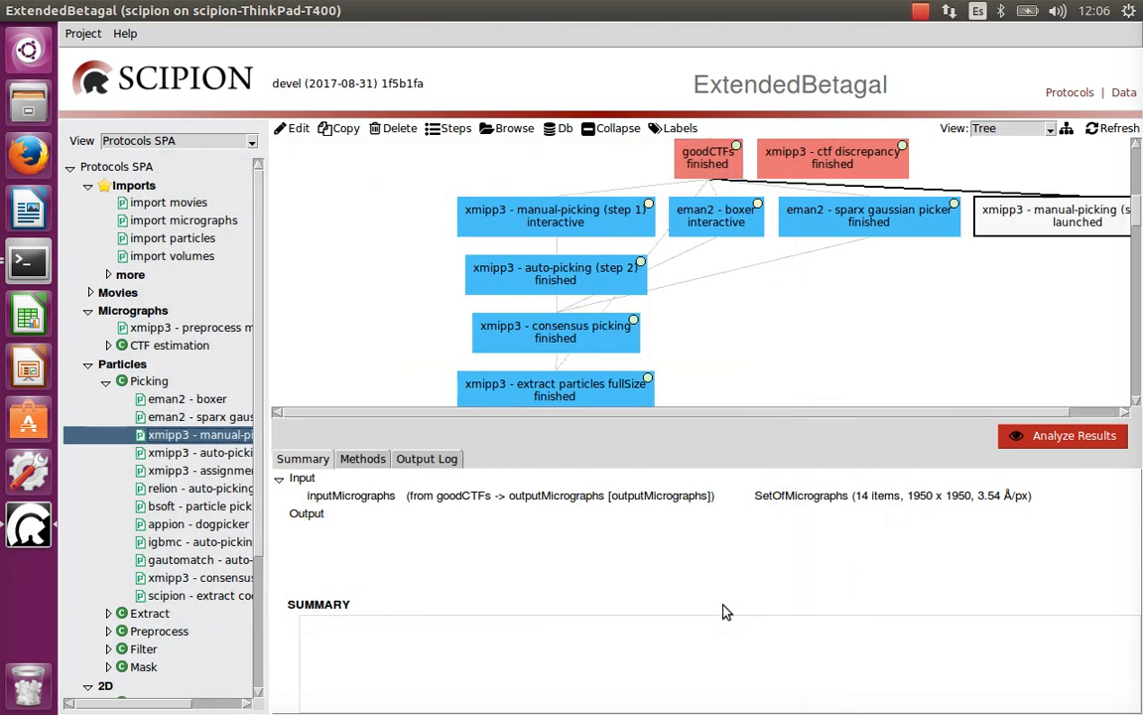
- Move the particle picker window clear of the micrograph and pick a first particle on micrograph 1
{"action": "left_click_drag", "start_coordinate": [1028, 411], "coordinate": [1075, 411]}
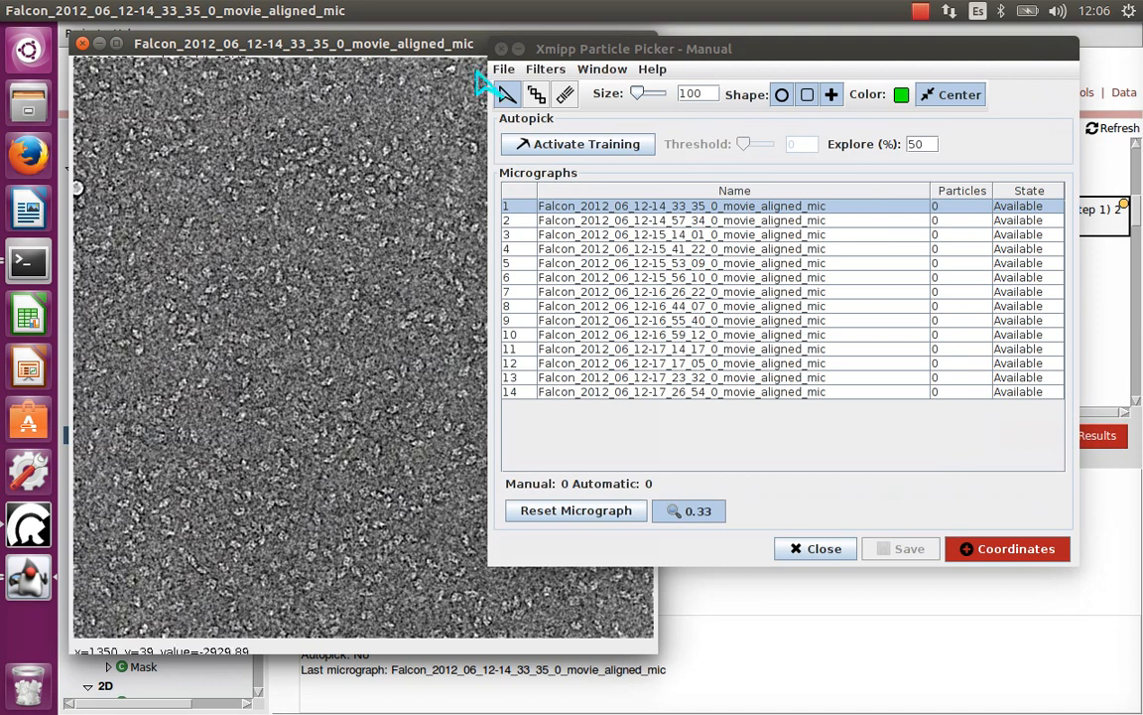
{"action": "left_click_drag", "start_coordinate": [558, 49], "coordinate": [617, 85]}
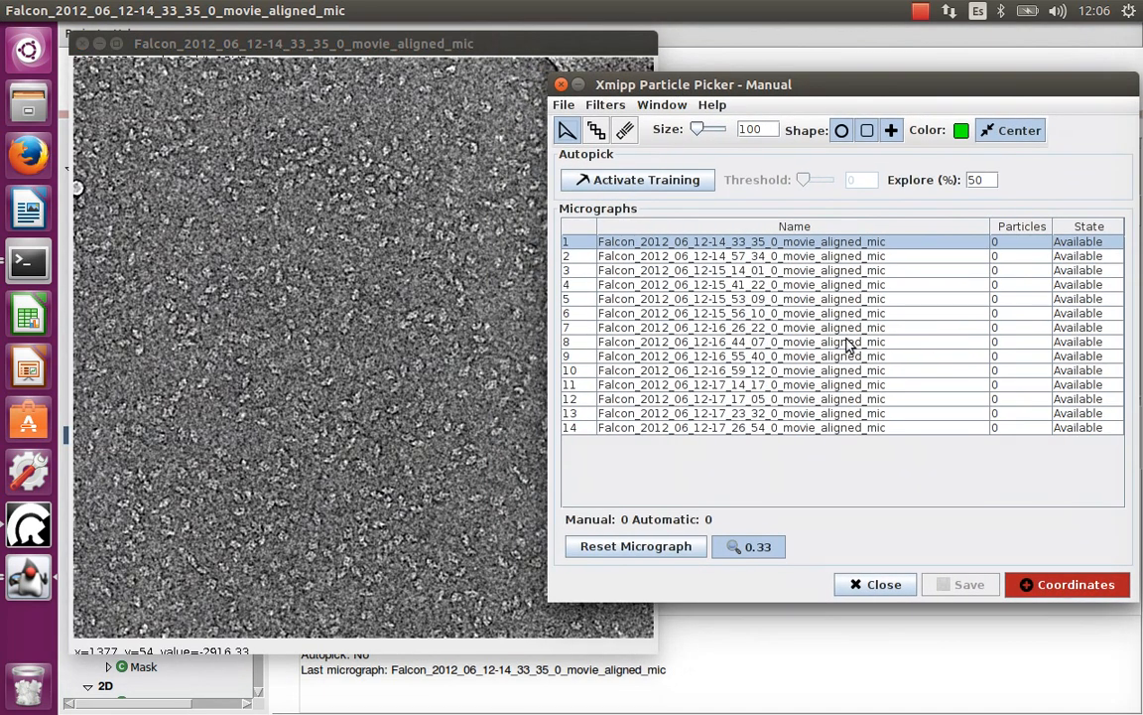
{"action": "left_click", "coordinate": [516, 281]}
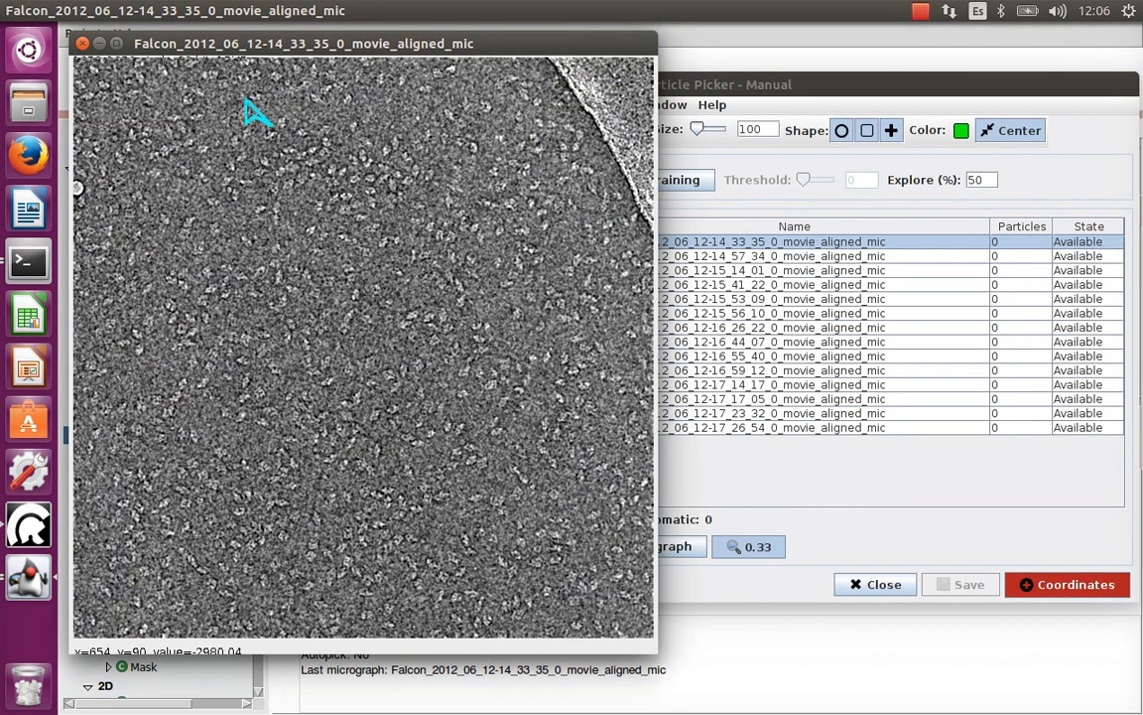
{"action": "left_click", "coordinate": [280, 278]}
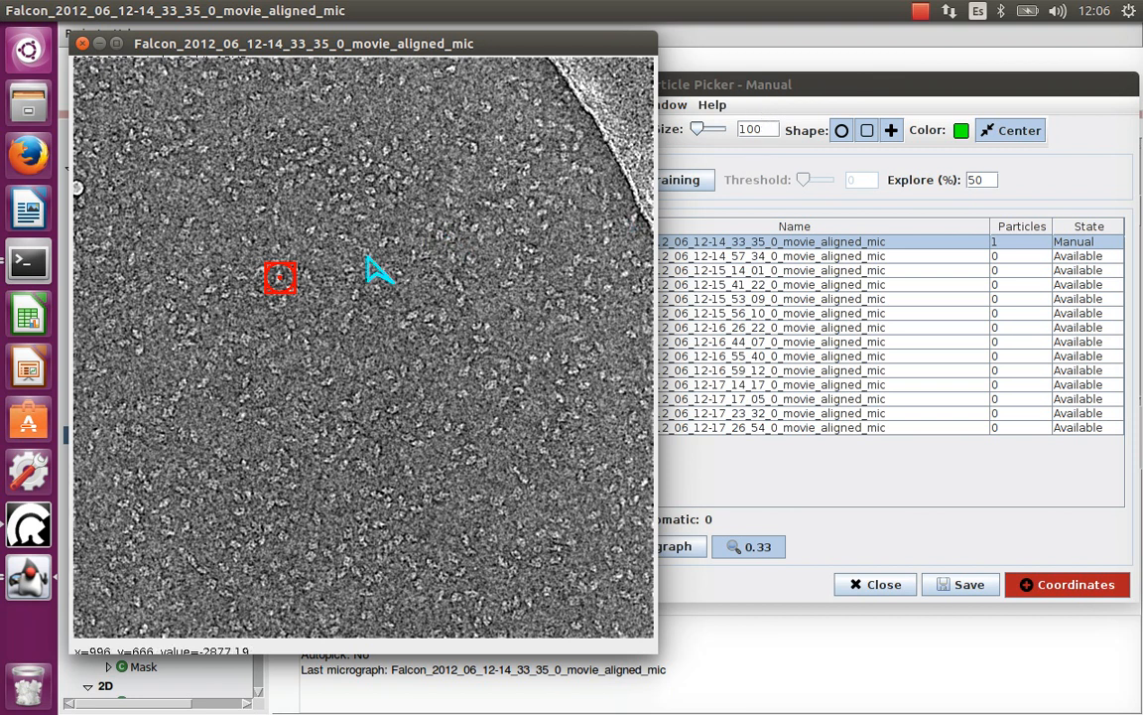
- Set the particle box size to 80 so it fits the picked particle more tightly
{"action": "scroll", "coordinate": [304, 274], "scroll_direction": "up", "scroll_amount": 3}
{"action": "left_click_drag", "start_coordinate": [424, 476], "coordinate": [309, 259]}
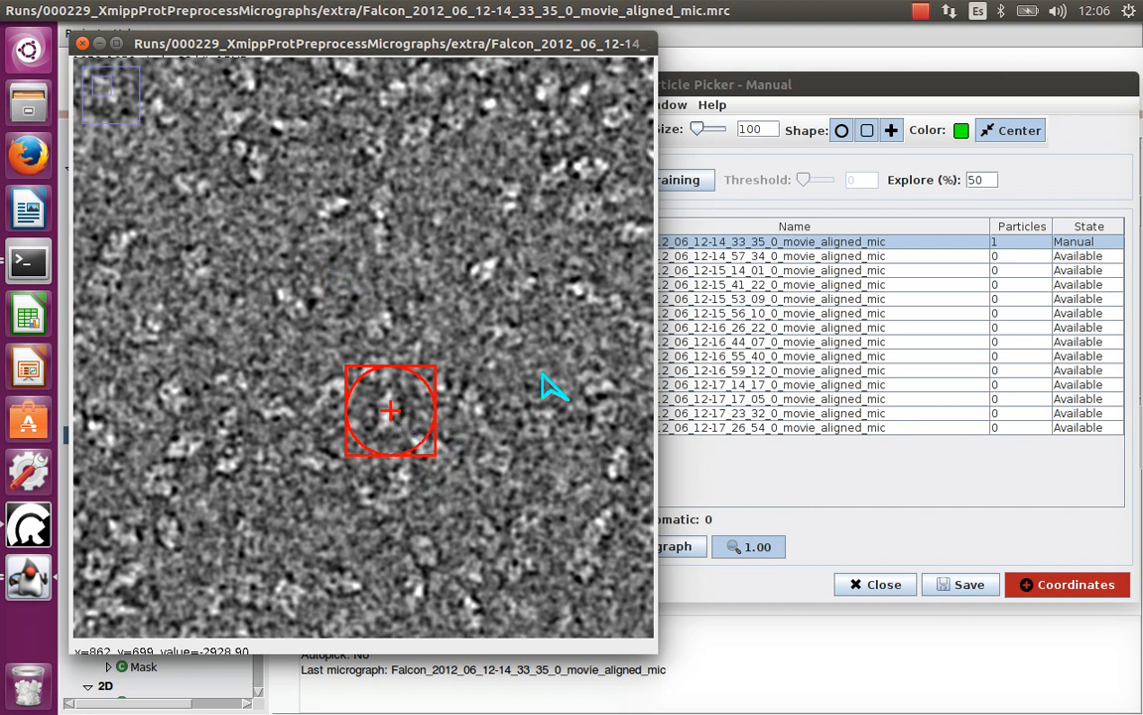
{"action": "left_click", "coordinate": [697, 114]}
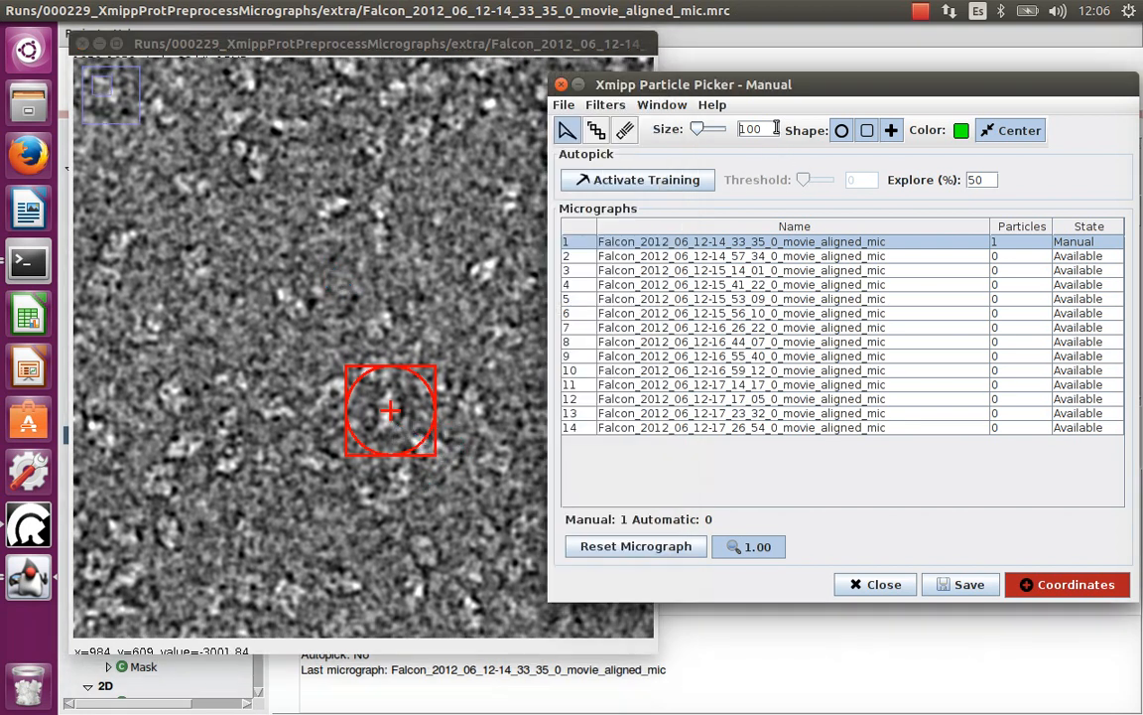
{"action": "key", "text": "Return"}
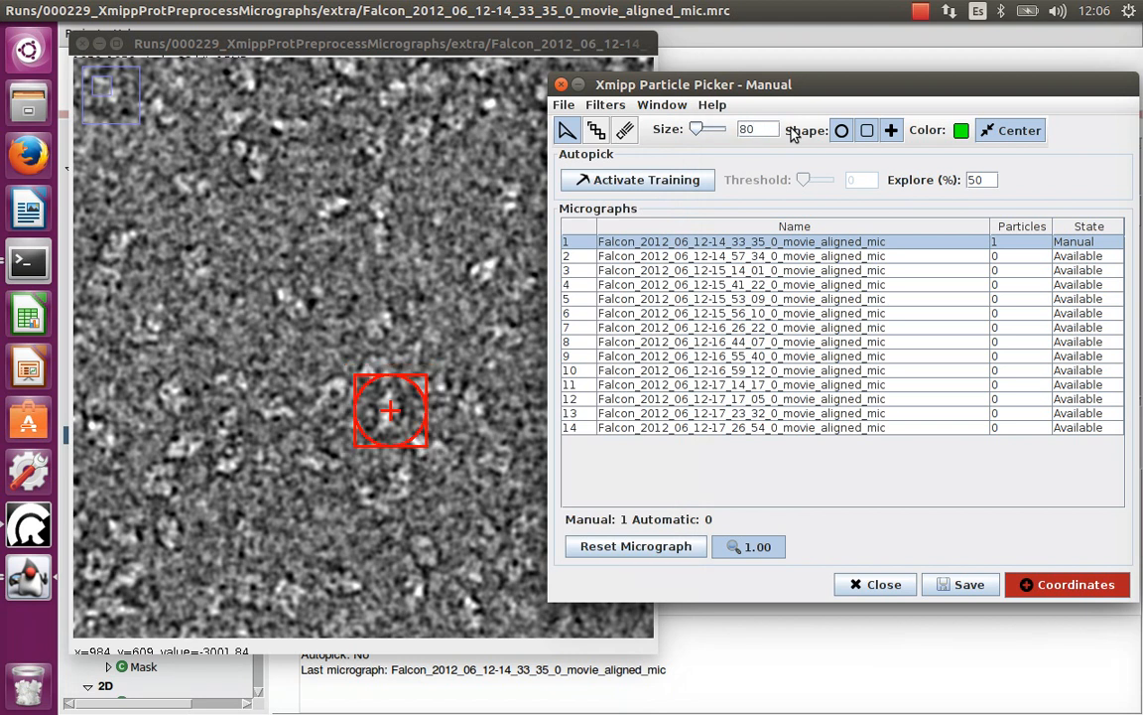
- Pick five more particles on micrograph 1 around and beside the first one
{"action": "left_click", "coordinate": [314, 463]}
{"action": "left_click", "coordinate": [310, 460]}
{"action": "left_click", "coordinate": [276, 410]}
{"action": "left_click", "coordinate": [332, 388]}
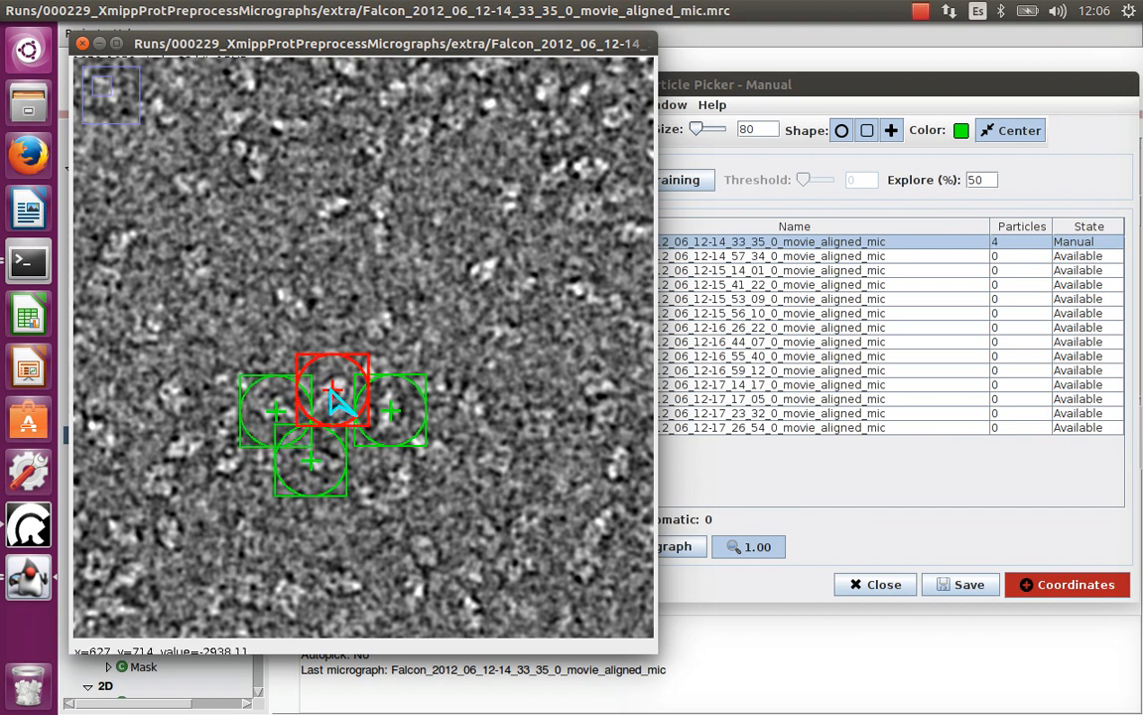
{"action": "left_click", "coordinate": [229, 415]}
{"action": "left_click", "coordinate": [176, 449]}
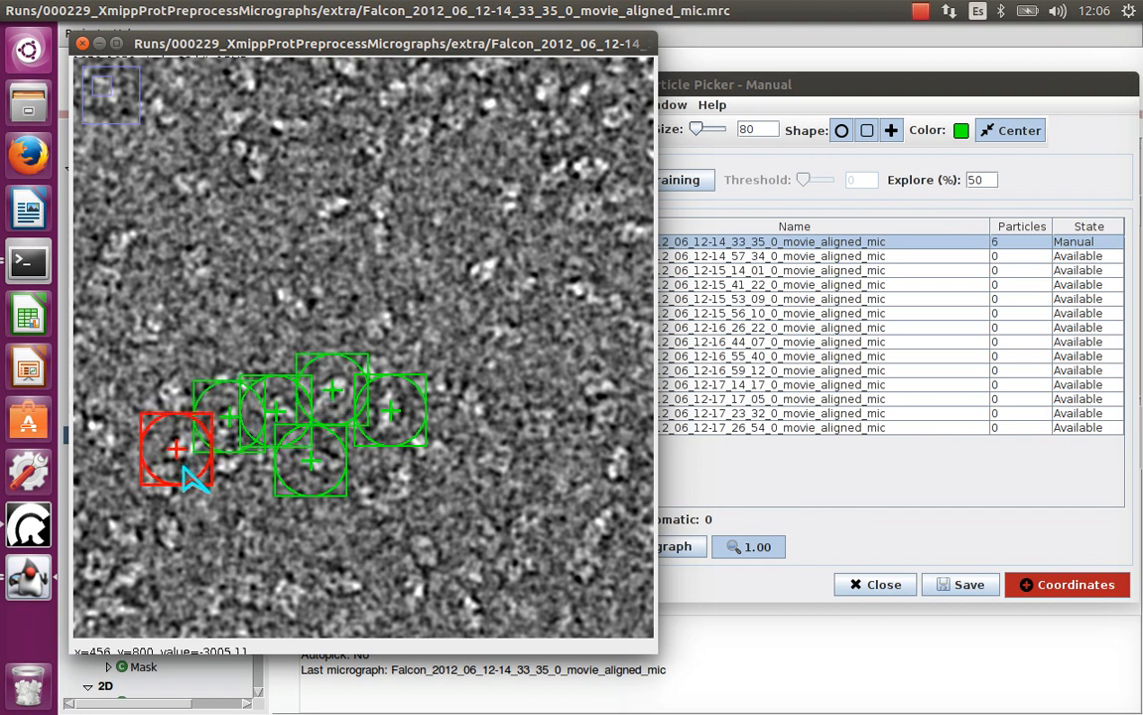
- Reduce the particle markers to centre crosses without circles or squares, and pick nine more particles across the enlarged area of micrograph 1
{"action": "left_click", "coordinate": [842, 130]}
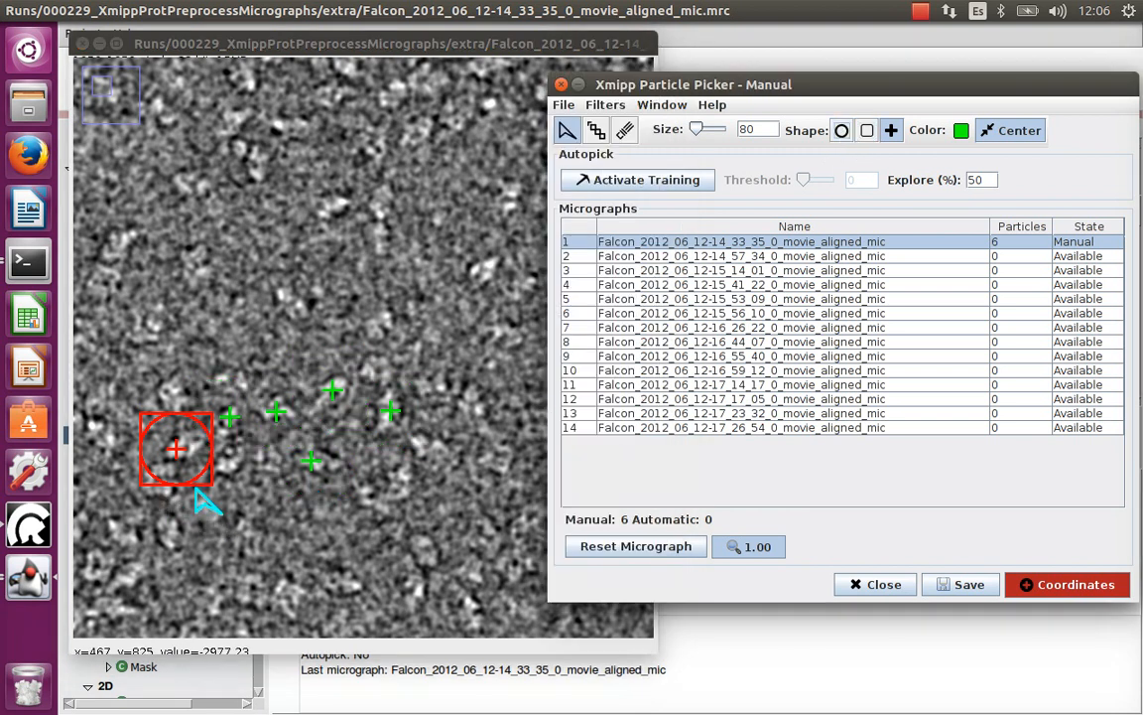
{"action": "left_click", "coordinate": [229, 466]}
{"action": "left_click", "coordinate": [404, 474]}
{"action": "left_click", "coordinate": [365, 495]}
{"action": "left_click", "coordinate": [428, 447]}
{"action": "left_click", "coordinate": [440, 385]}
{"action": "left_click", "coordinate": [369, 370]}
{"action": "left_click", "coordinate": [487, 266]}
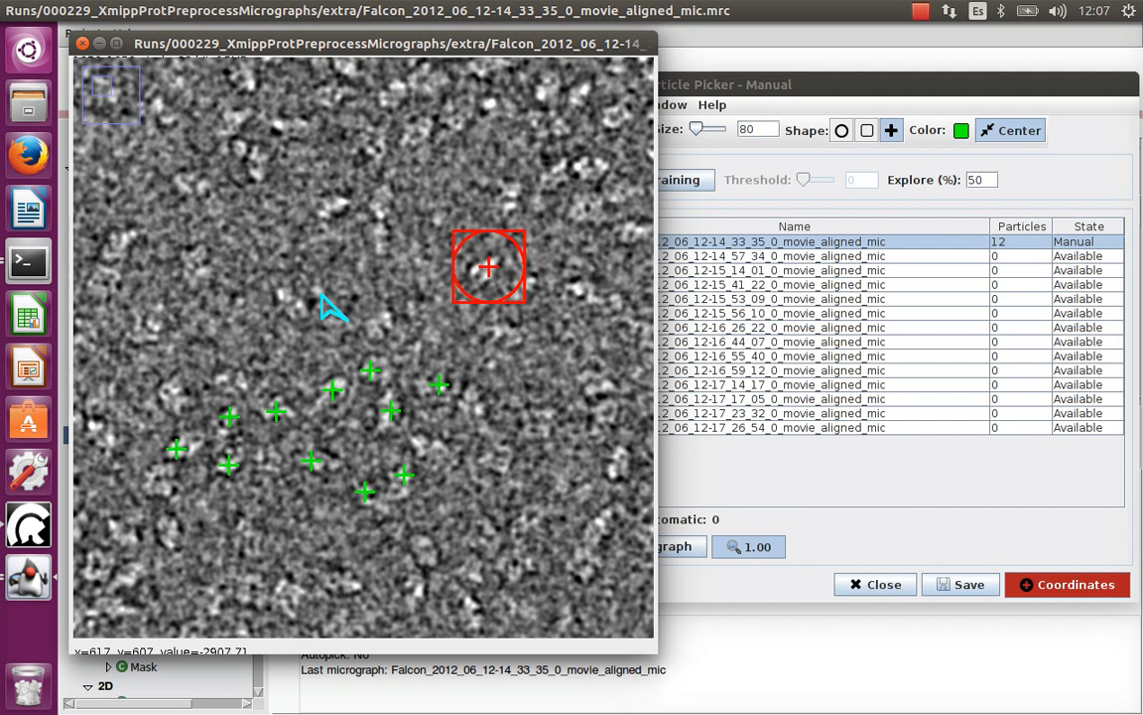
{"action": "left_click", "coordinate": [338, 203]}
{"action": "left_click", "coordinate": [284, 294]}
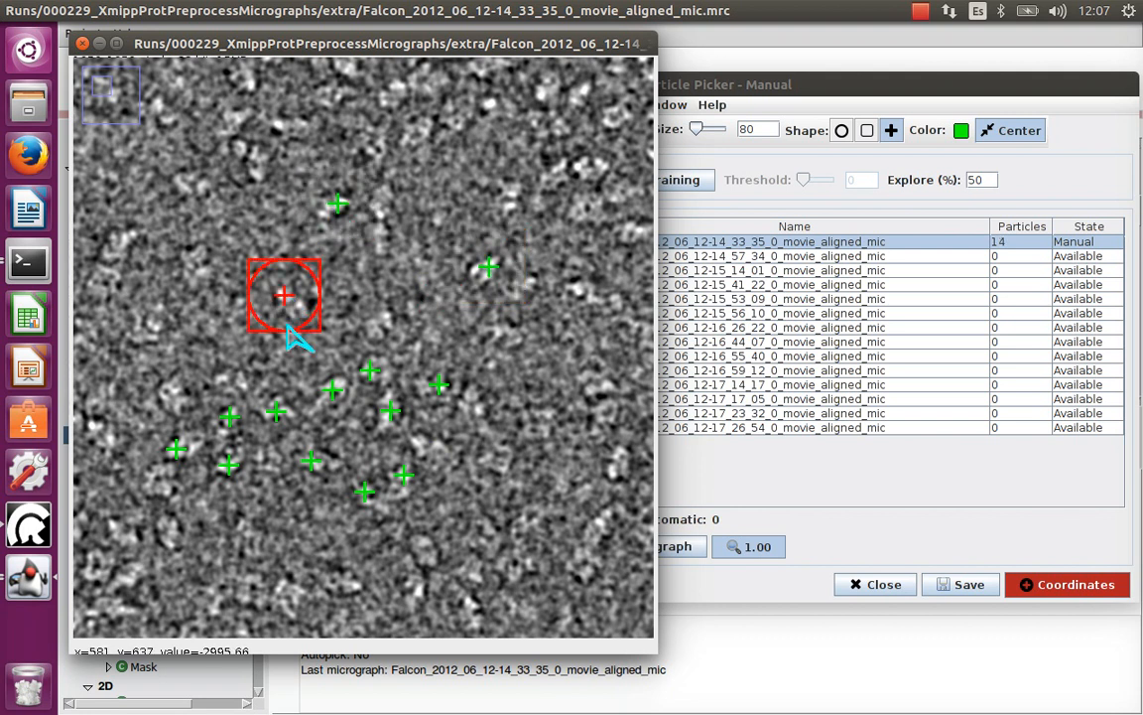
{"action": "left_click", "coordinate": [174, 389]}
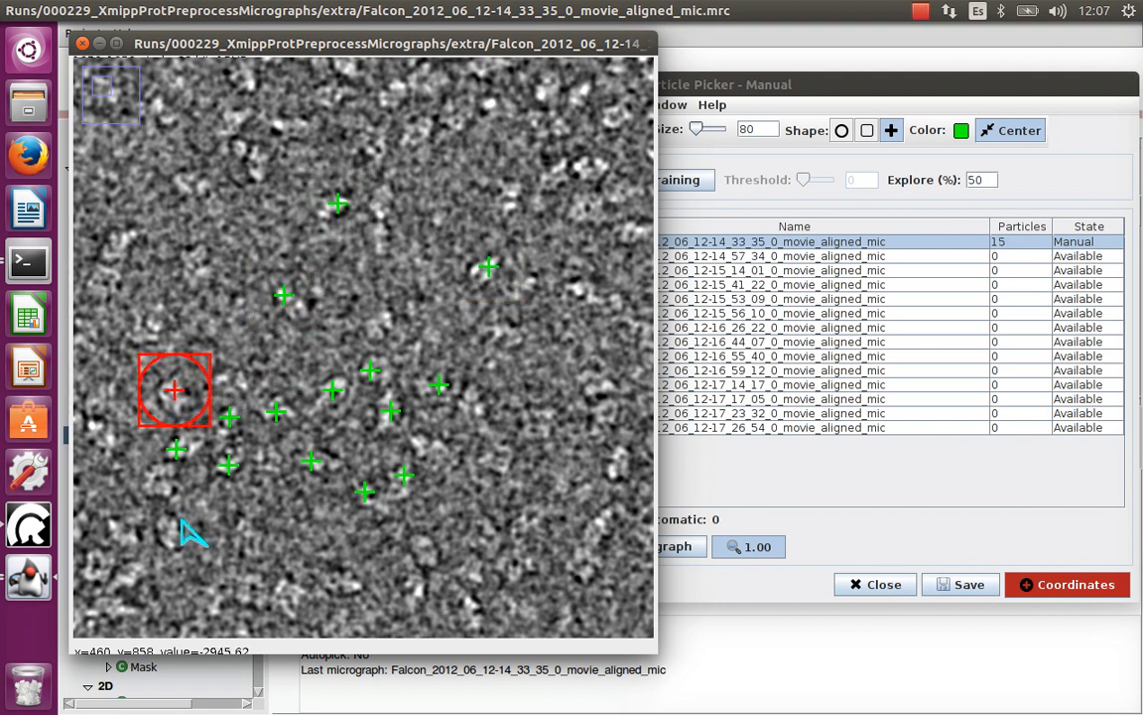
- Open the Templates preview and place it clear of the micrograph, picking one more particle in the lower part of the enlarged area
{"action": "left_click", "coordinate": [756, 86]}
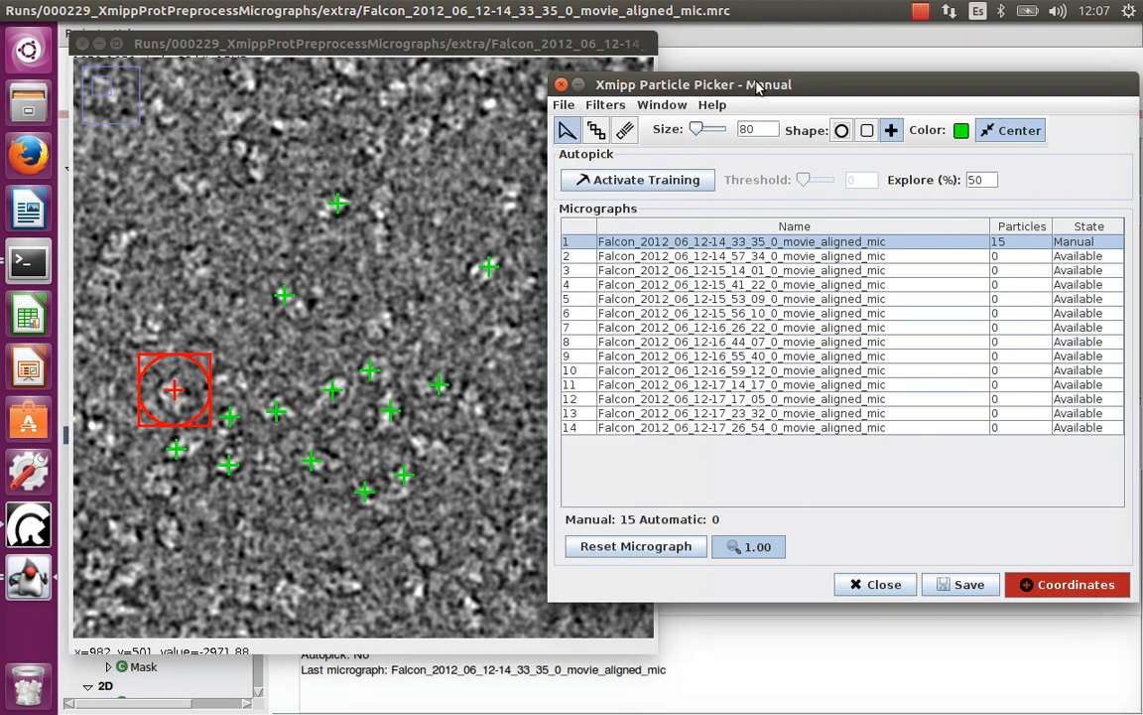
{"action": "left_click", "coordinate": [663, 105]}
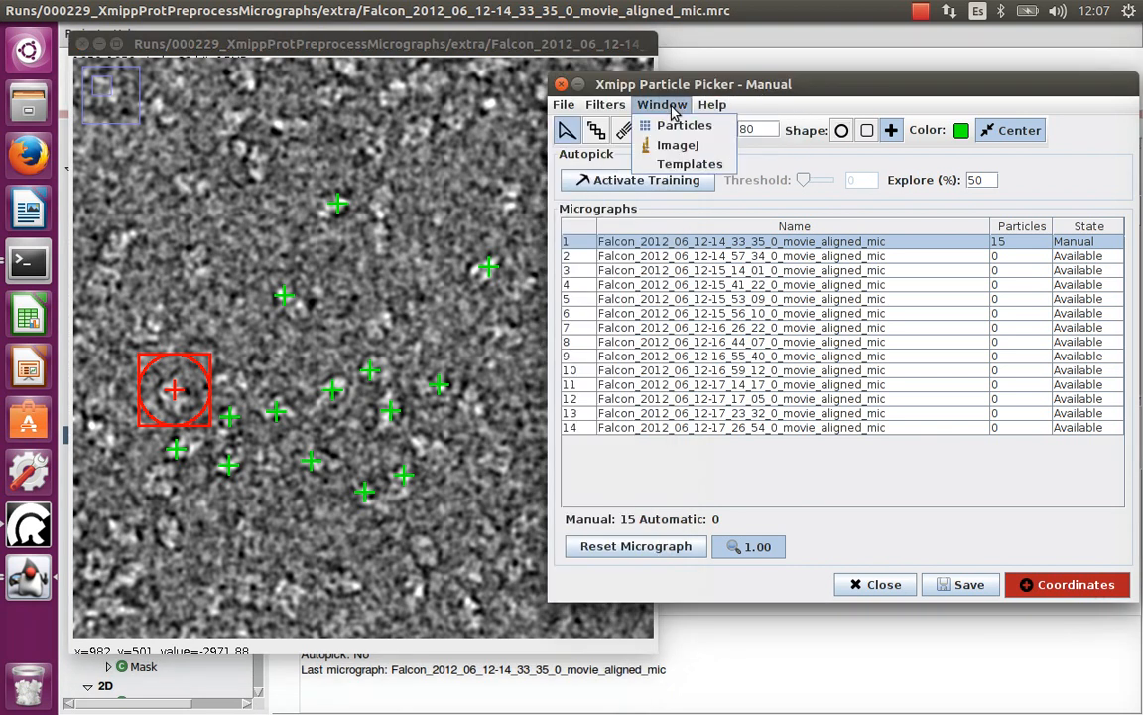
{"action": "left_click", "coordinate": [692, 164]}
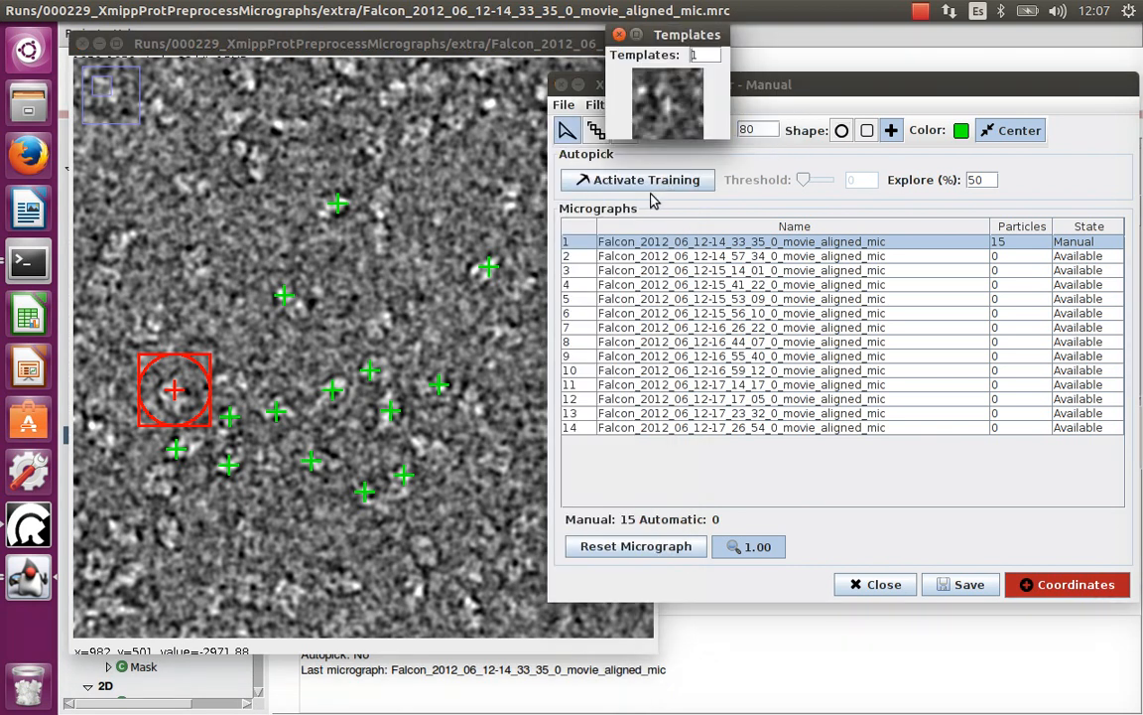
{"action": "left_click", "coordinate": [172, 529]}
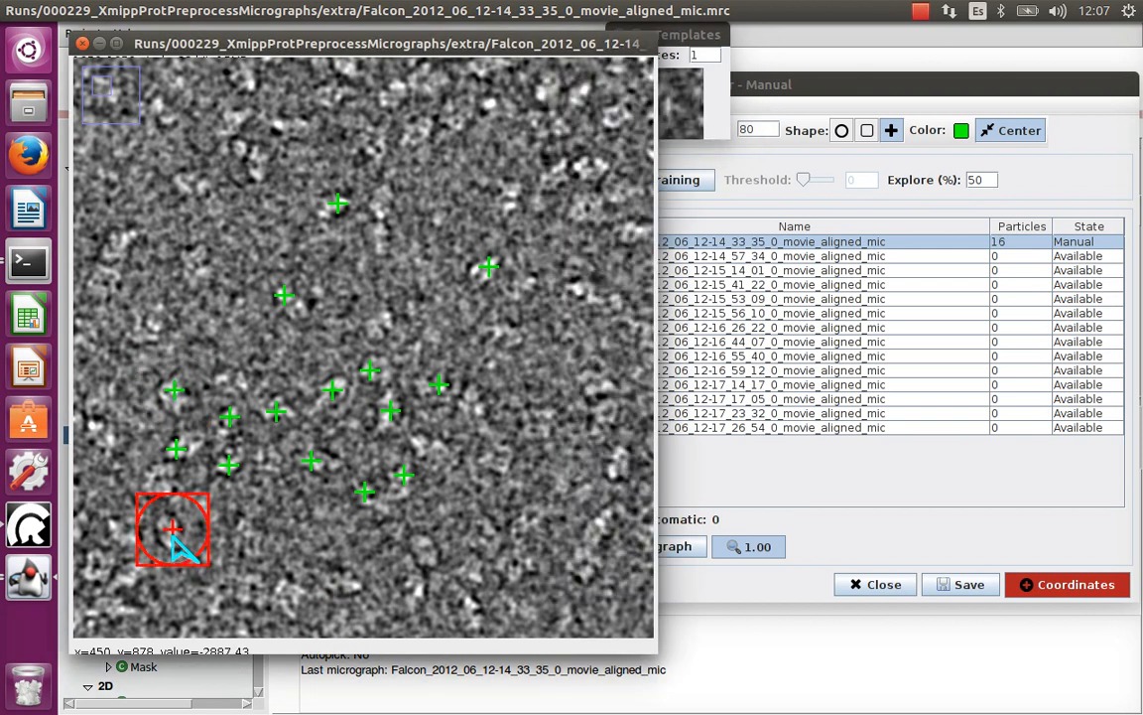
{"action": "left_click_drag", "start_coordinate": [683, 37], "coordinate": [760, 36]}
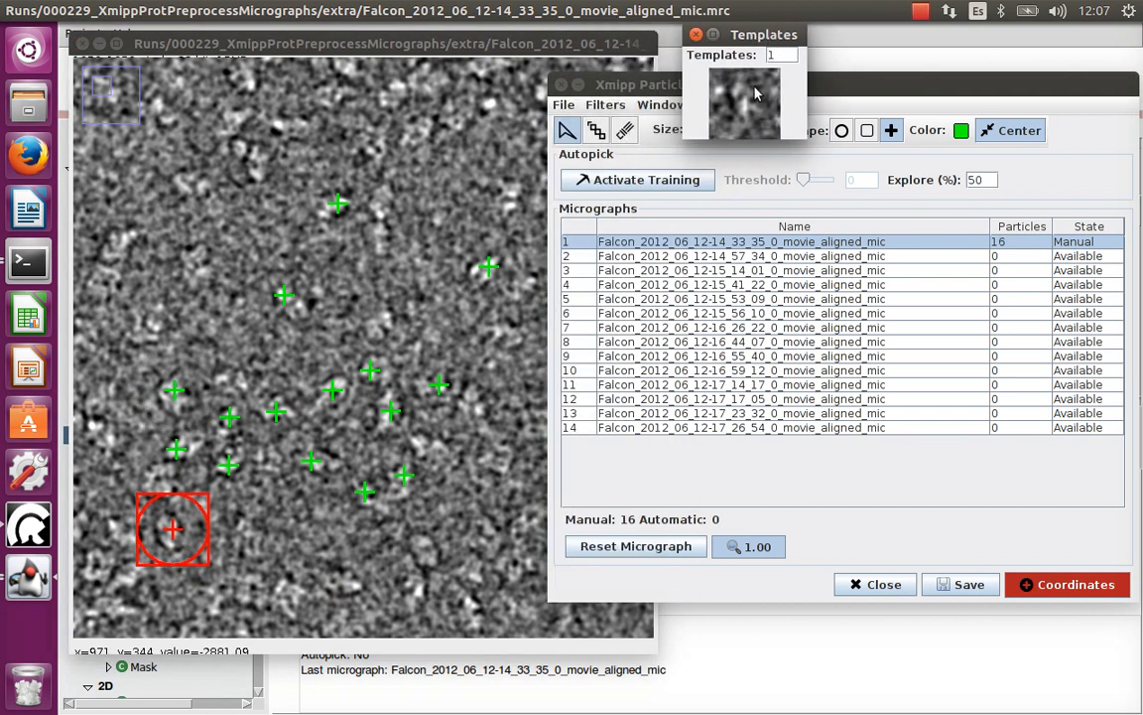
- Pick five additional scattered particles on micrograph 1 with the template preview open
{"action": "left_click", "coordinate": [424, 544]}
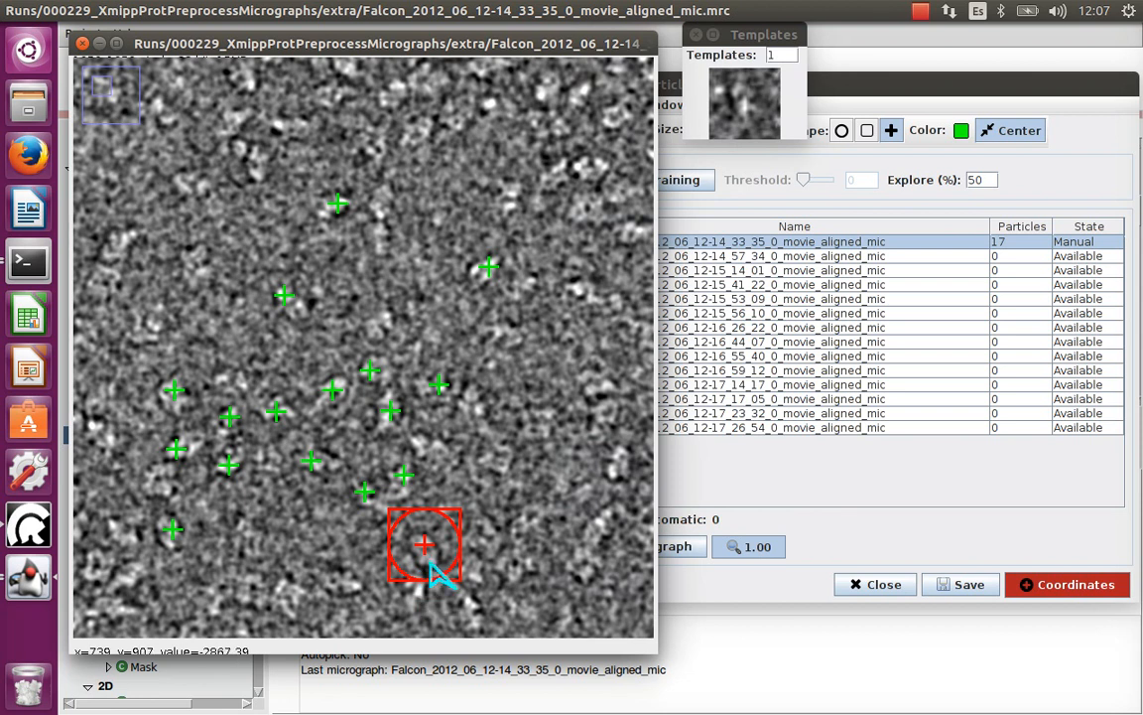
{"action": "left_click", "coordinate": [477, 408]}
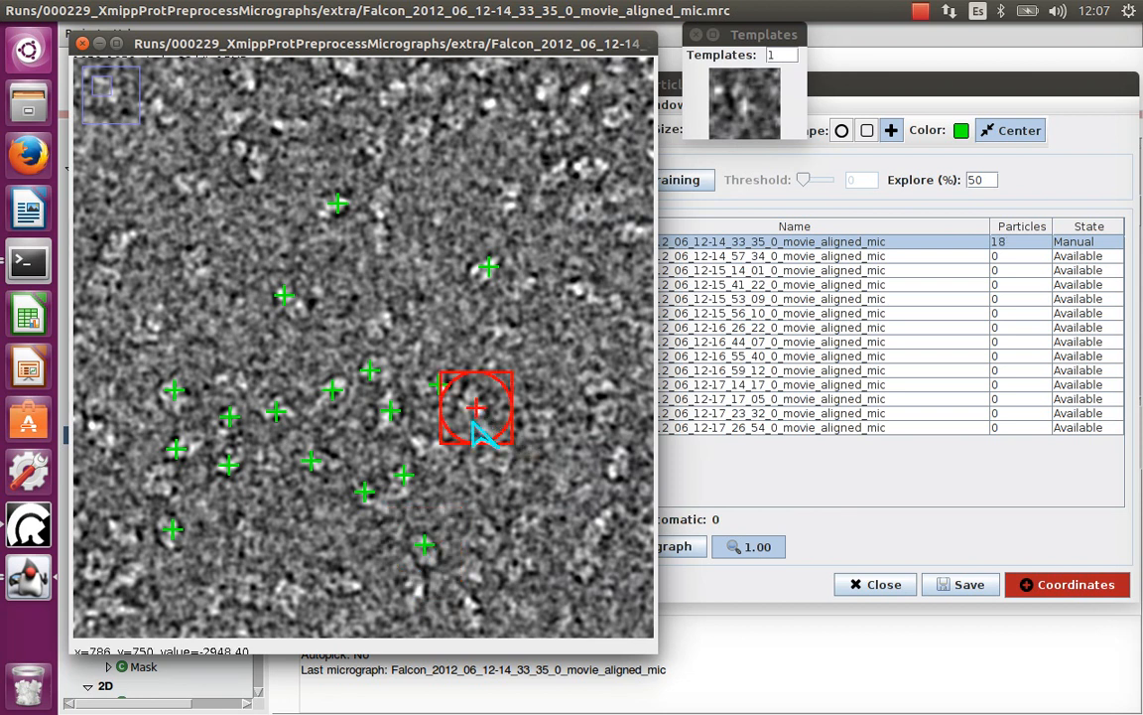
{"action": "left_click", "coordinate": [383, 319]}
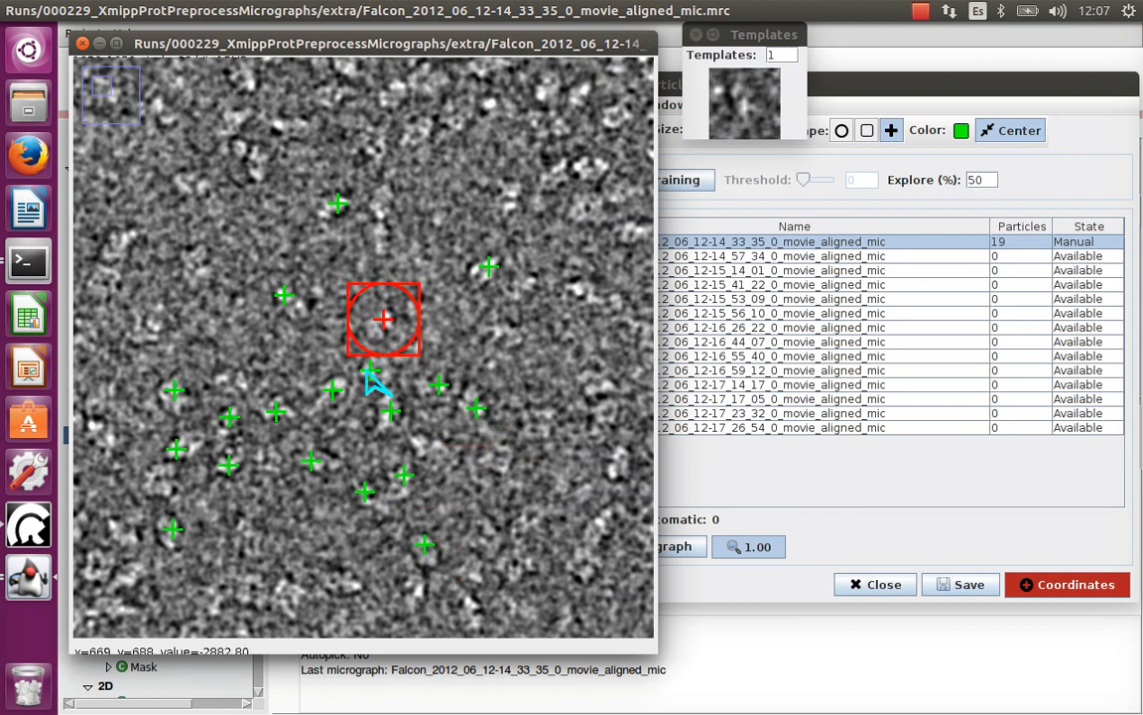
{"action": "left_click", "coordinate": [120, 242]}
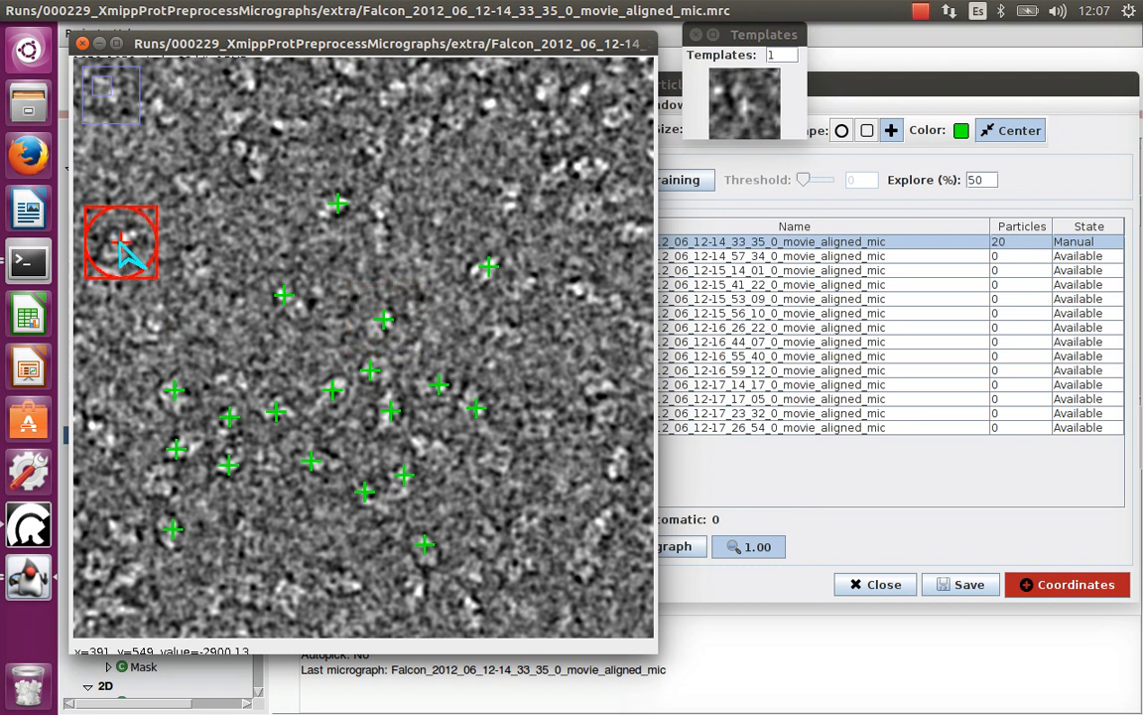
{"action": "left_click", "coordinate": [184, 185]}
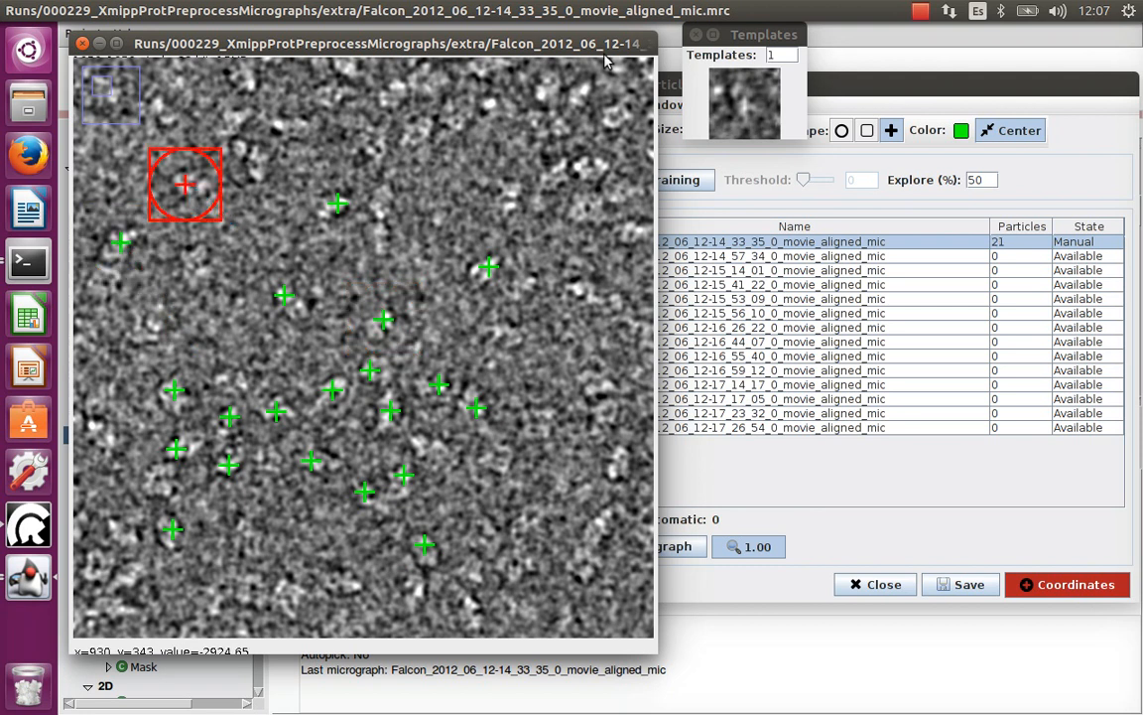
- Close the template preview and add circles to the particle markers, viewing micrograph 1 in full
{"action": "left_click", "coordinate": [699, 36]}
{"action": "left_click", "coordinate": [698, 37]}
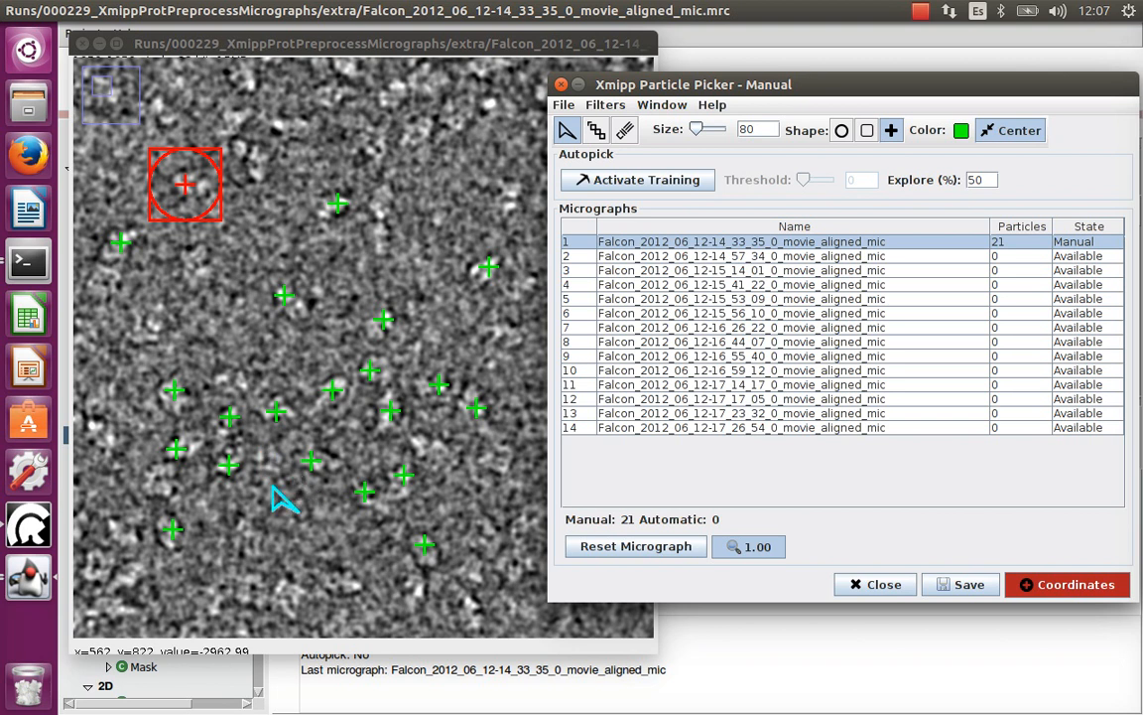
{"action": "scroll", "coordinate": [300, 413], "scroll_direction": "down", "scroll_amount": 2}
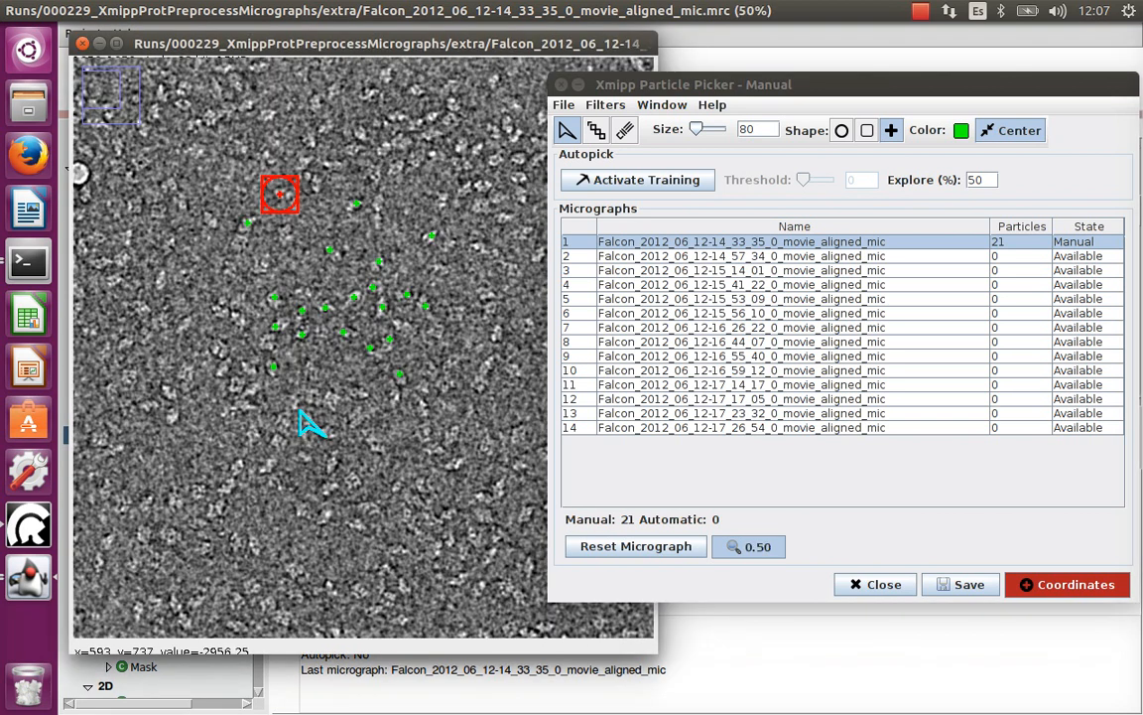
{"action": "scroll", "coordinate": [301, 413], "scroll_direction": "down", "scroll_amount": 1}
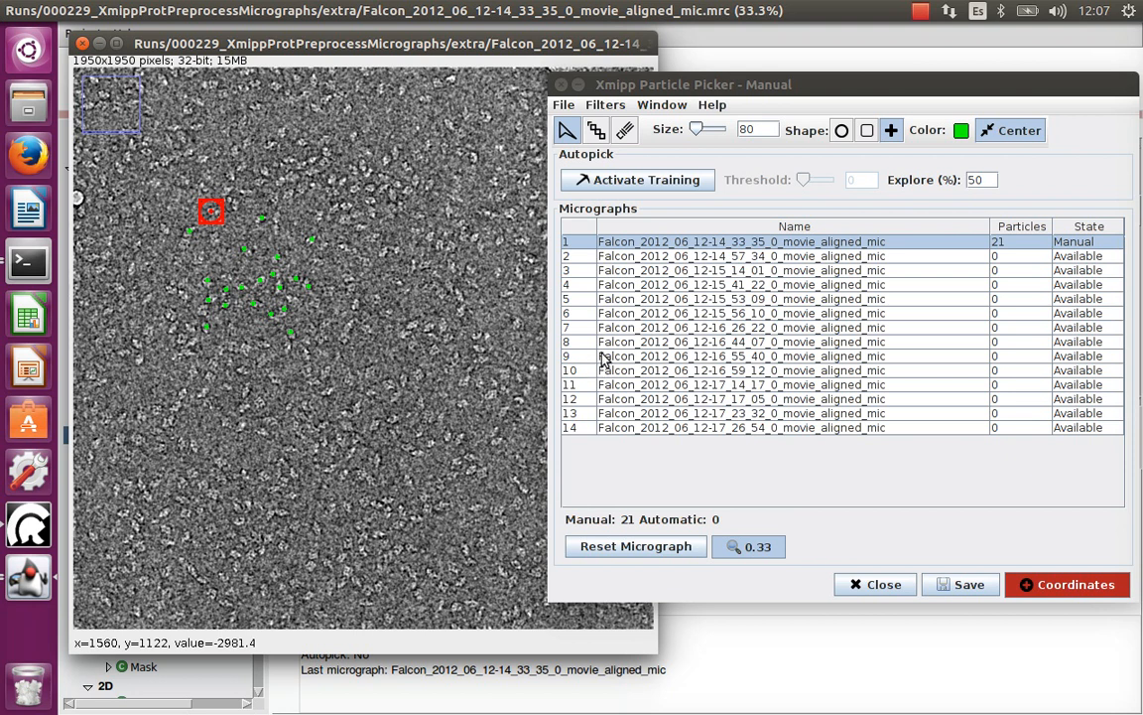
{"action": "left_click", "coordinate": [842, 130]}
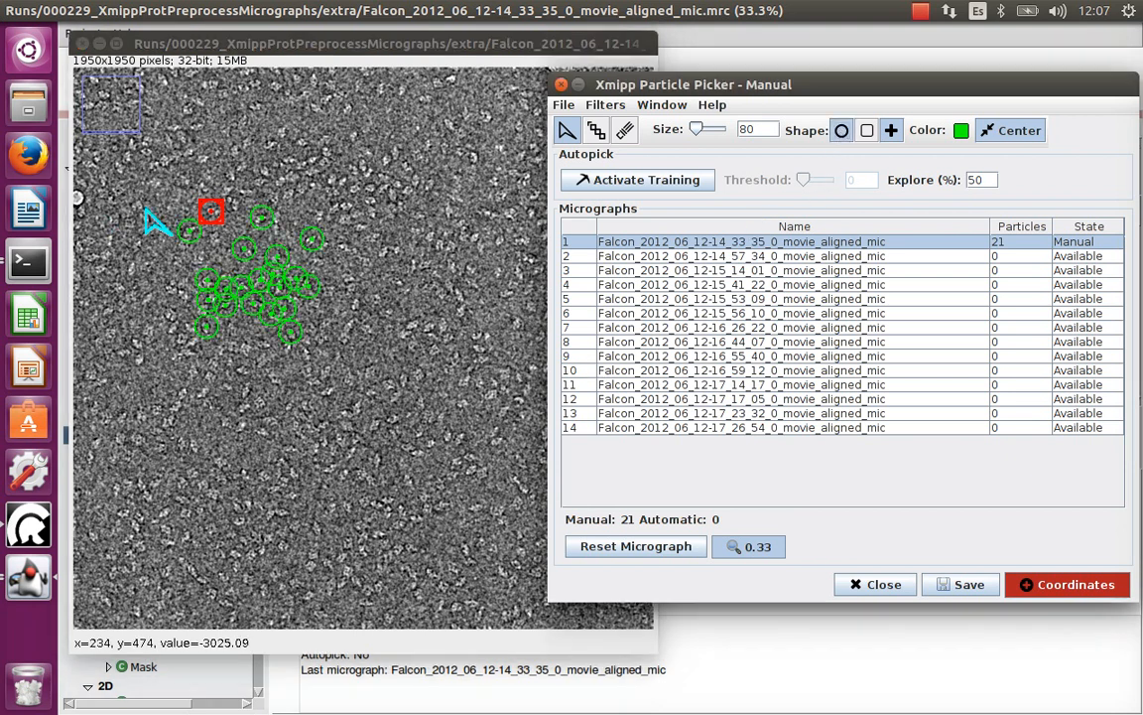
- Pick sixteen more particles around and between the existing ones so the picked region of micrograph 1 is fully covered
{"action": "left_click", "coordinate": [236, 207]}
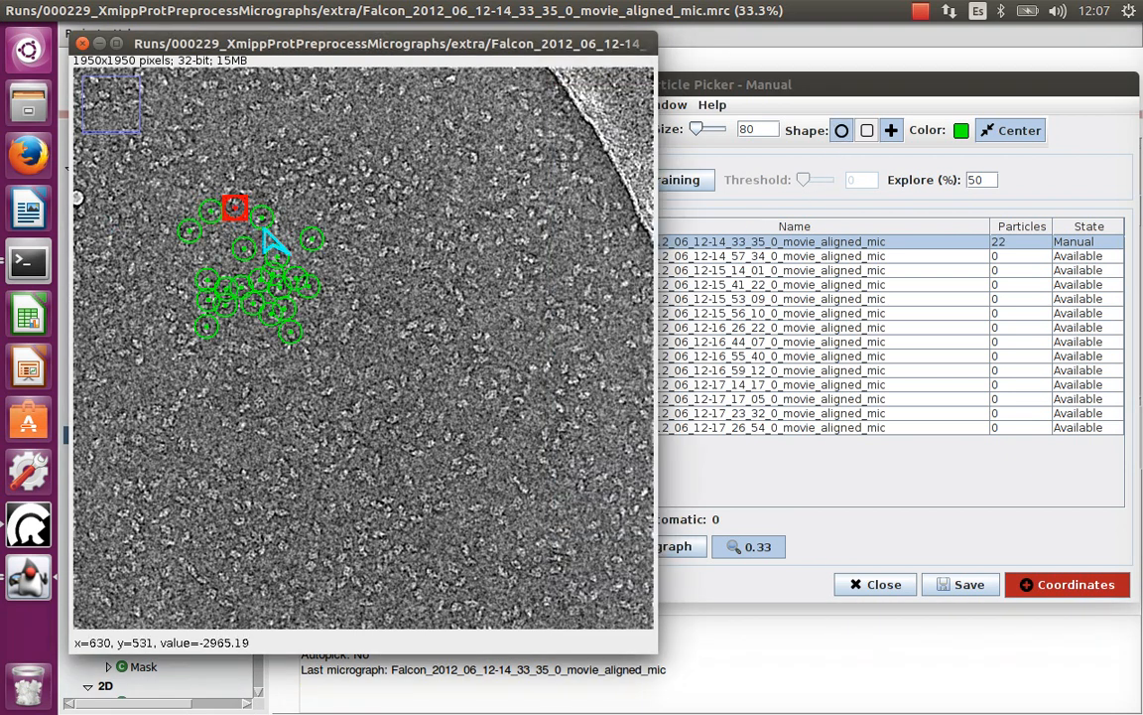
{"action": "left_click", "coordinate": [342, 245]}
{"action": "left_click", "coordinate": [351, 279]}
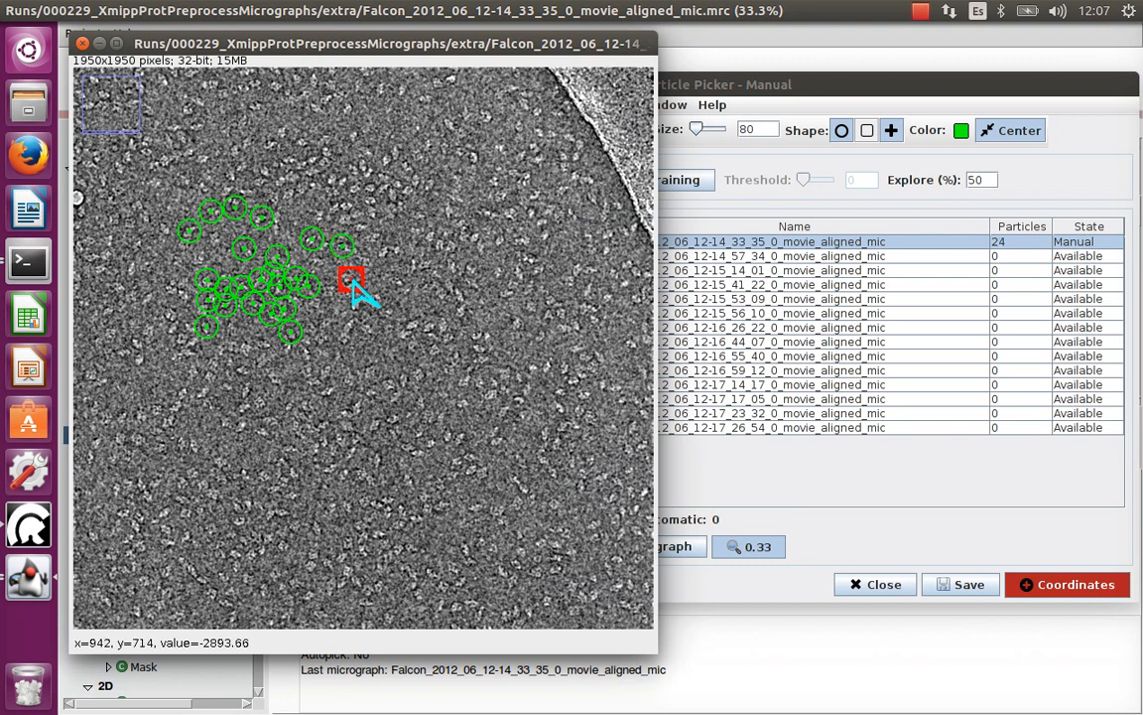
{"action": "left_click", "coordinate": [353, 307]}
{"action": "left_click", "coordinate": [248, 346]}
{"action": "left_click", "coordinate": [169, 326]}
{"action": "left_click", "coordinate": [167, 315]}
{"action": "left_click", "coordinate": [178, 303]}
{"action": "left_click", "coordinate": [172, 286]}
{"action": "left_click", "coordinate": [217, 238]}
{"action": "left_click", "coordinate": [318, 213]}
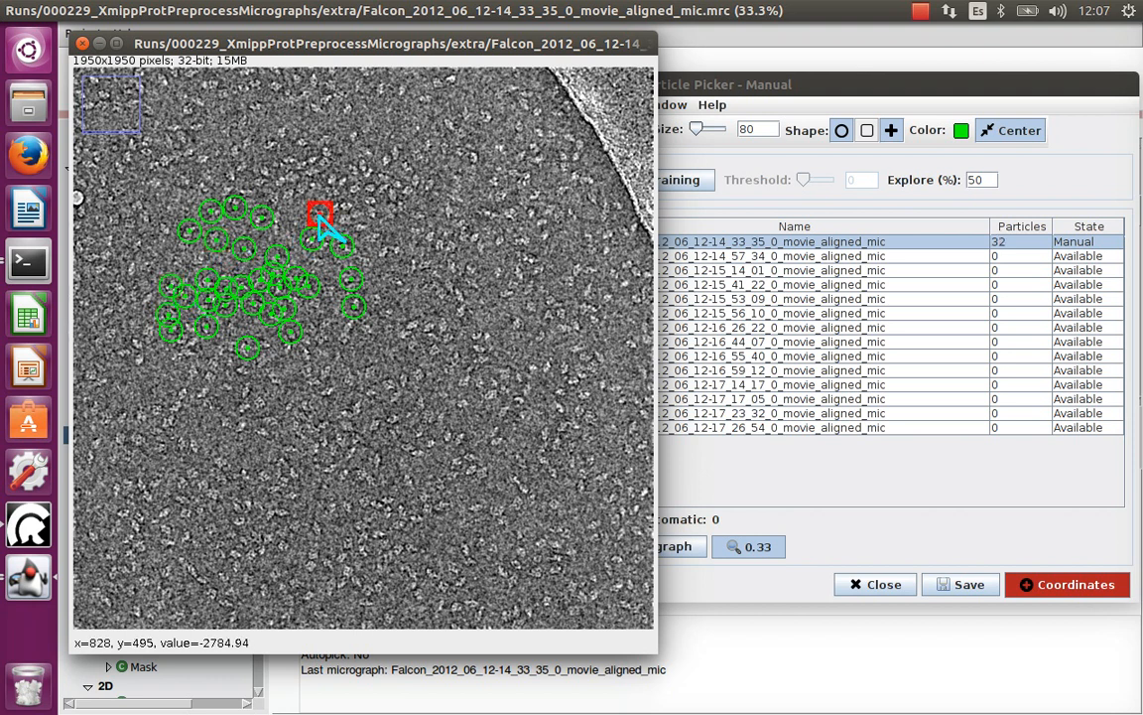
{"action": "left_click", "coordinate": [348, 204]}
{"action": "left_click", "coordinate": [366, 326]}
{"action": "left_click", "coordinate": [347, 333]}
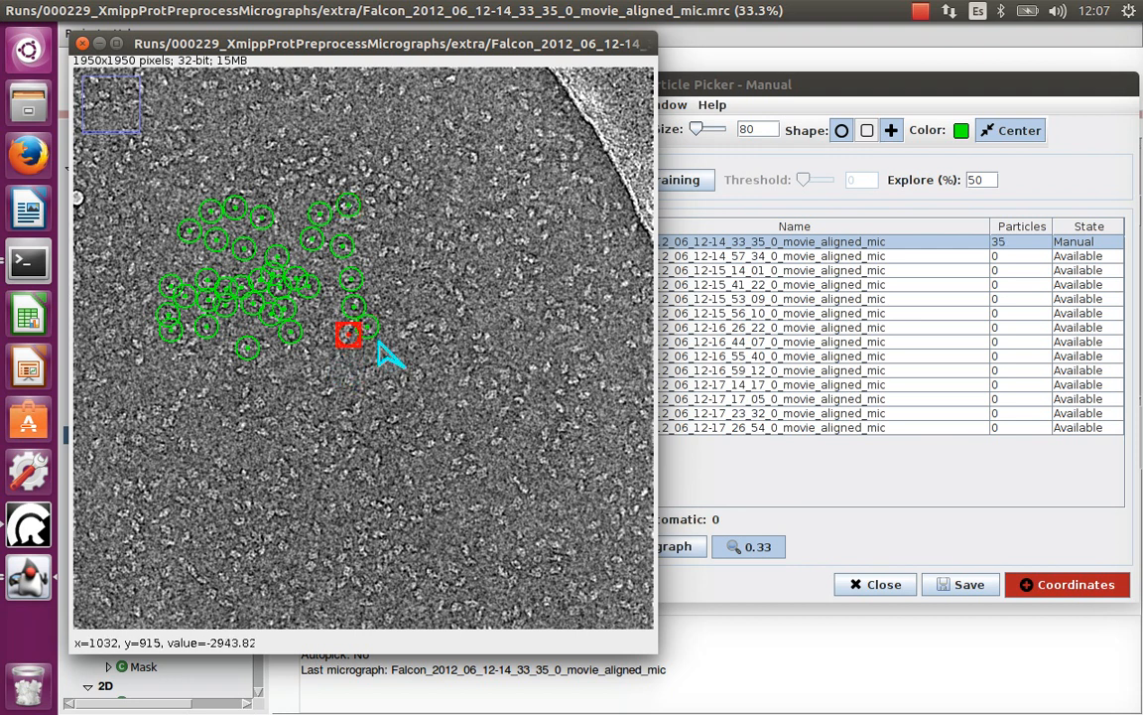
{"action": "left_click", "coordinate": [199, 256]}
{"action": "left_click", "coordinate": [166, 230]}
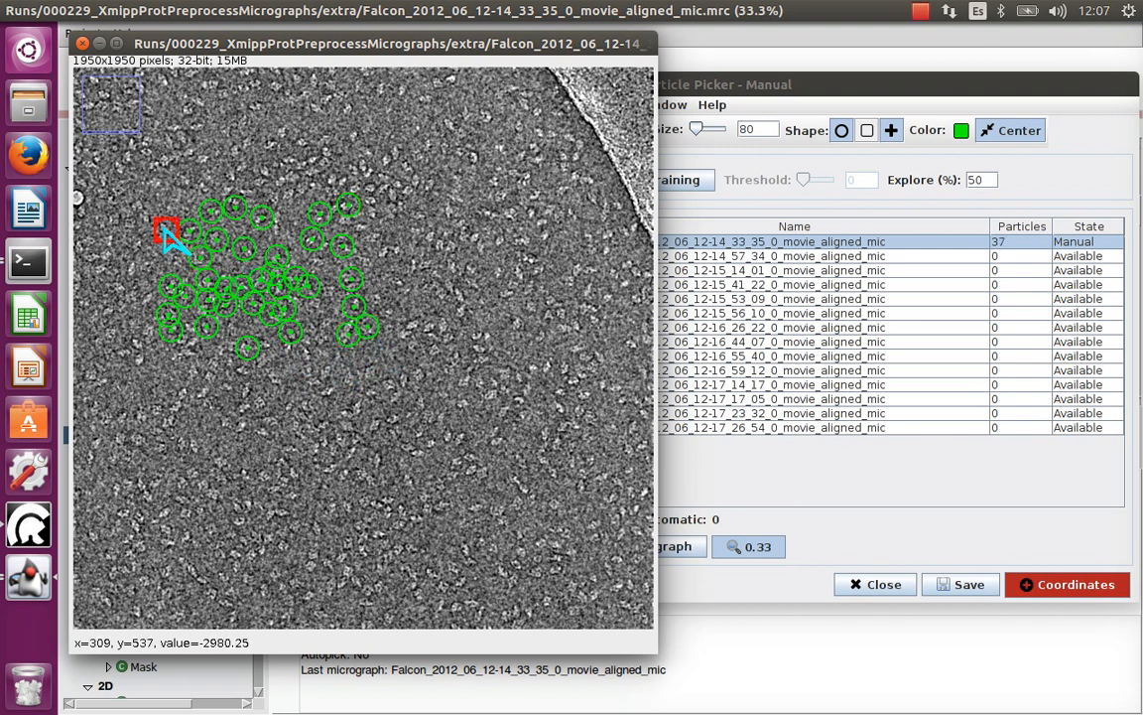
- Activate training from the manually picked region of micrograph 1 and accept the fully-picked-region requirement to start autopicking
{"action": "left_click", "coordinate": [741, 90]}
{"action": "left_click", "coordinate": [685, 182]}
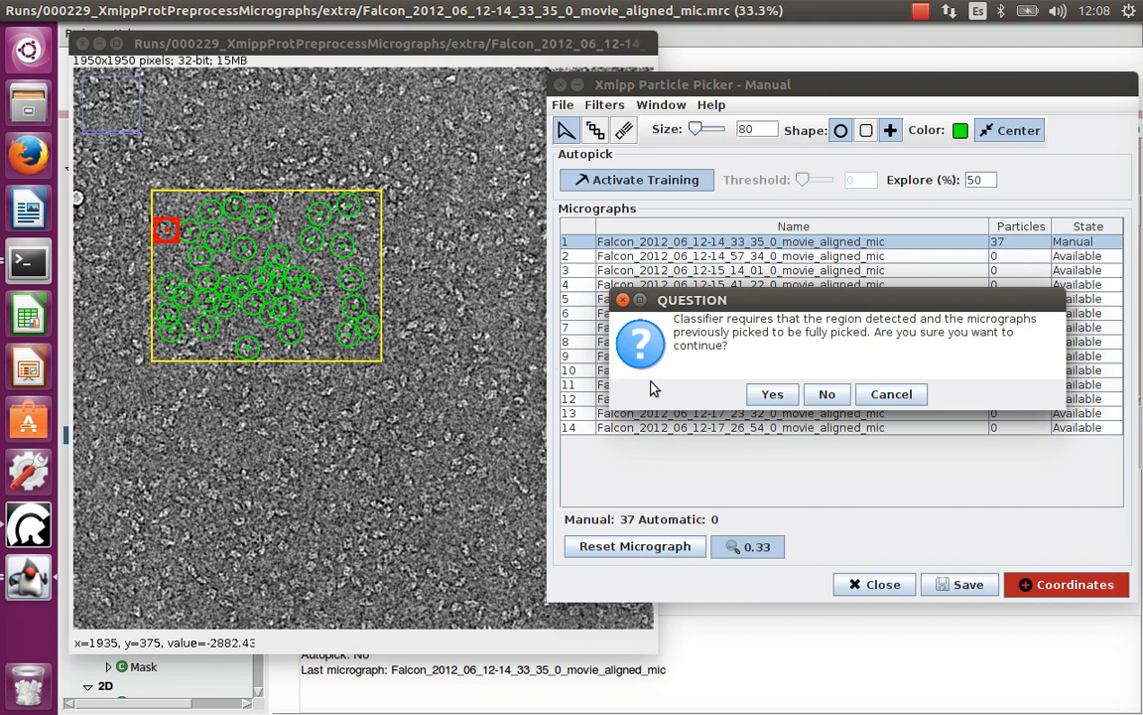
{"action": "left_click", "coordinate": [772, 395]}
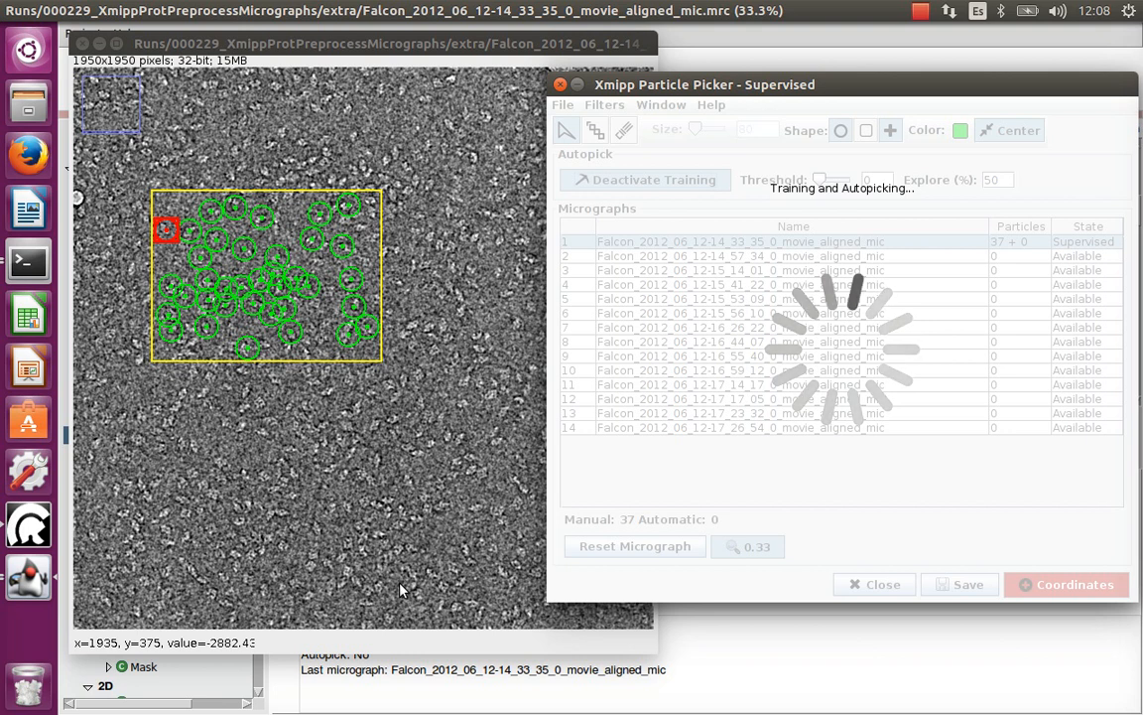
- Add one particle missed by the autopicking in the lower-left part of micrograph 1
{"action": "left_click", "coordinate": [612, 47]}
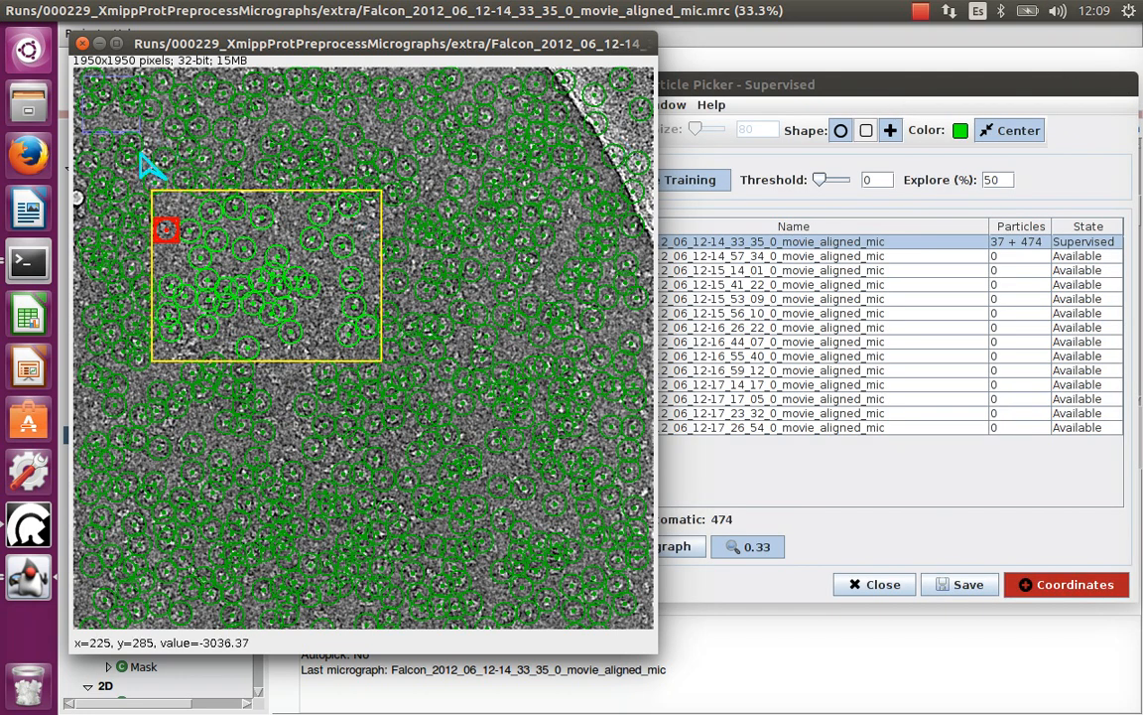
{"action": "scroll", "coordinate": [213, 461], "scroll_direction": "up", "scroll_amount": 3}
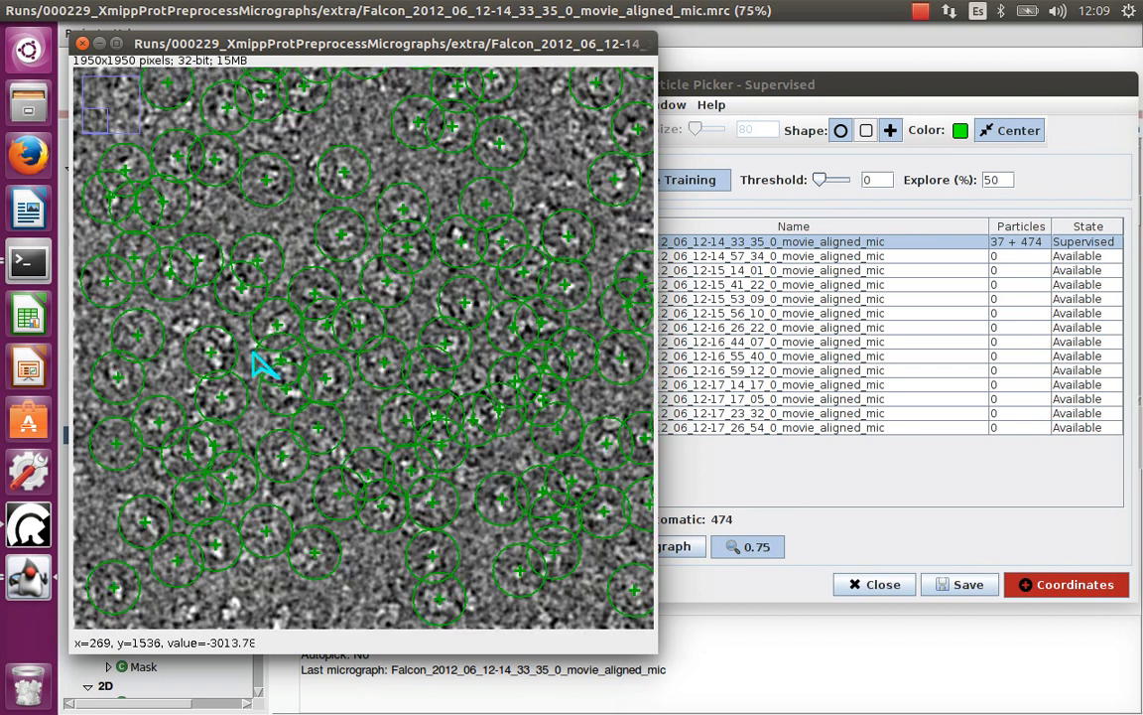
{"action": "left_click", "coordinate": [189, 327]}
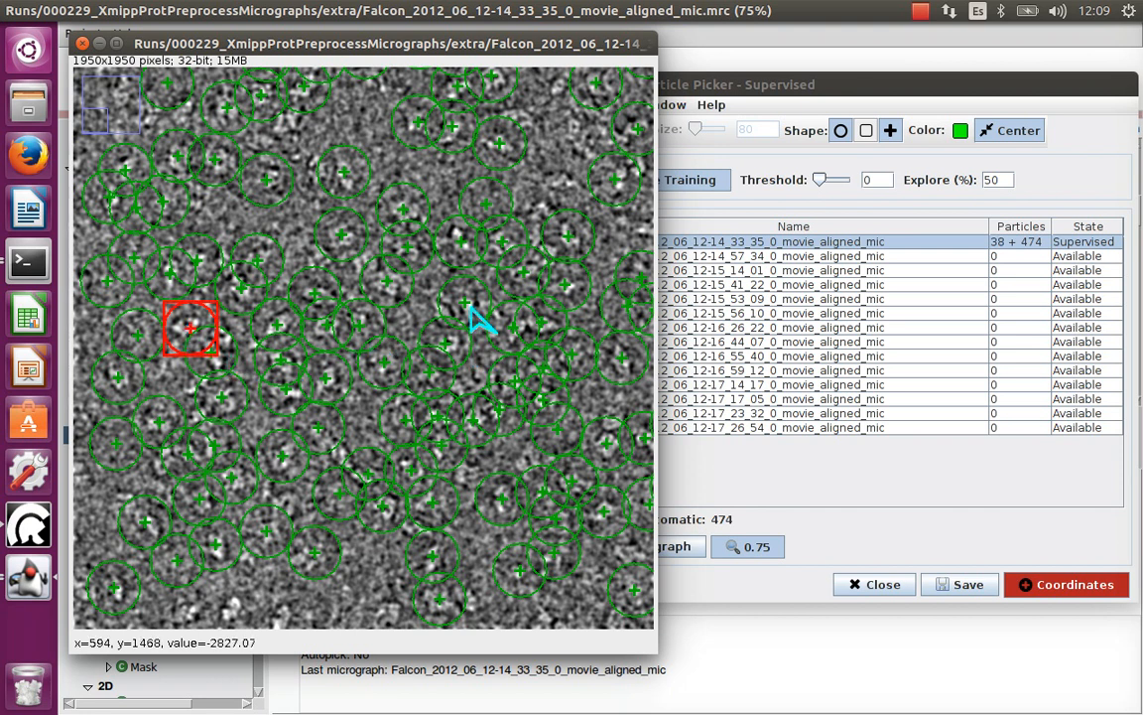
- Erase the automatic particles on the bright area beyond the diagonal edge in micrograph 1's upper-right corner, and return to the picking tool
{"action": "scroll", "coordinate": [476, 318], "scroll_direction": "down", "scroll_amount": 1}
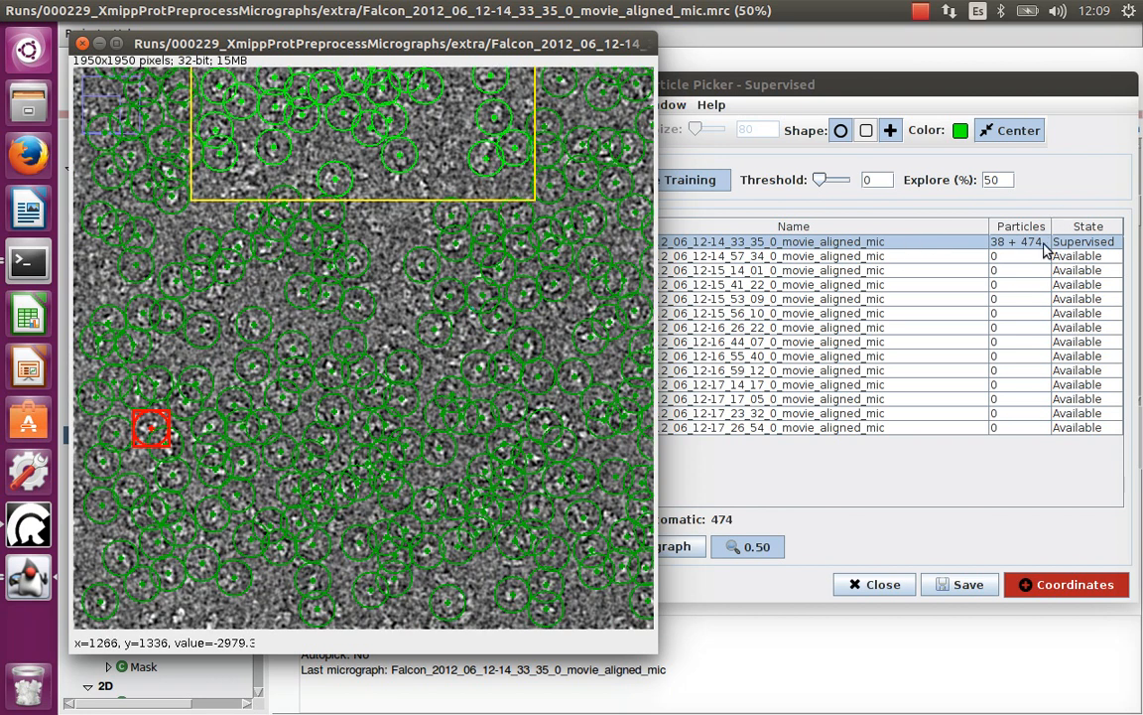
{"action": "left_click_drag", "start_coordinate": [593, 263], "coordinate": [370, 568]}
{"action": "left_click_drag", "start_coordinate": [524, 389], "coordinate": [370, 513]}
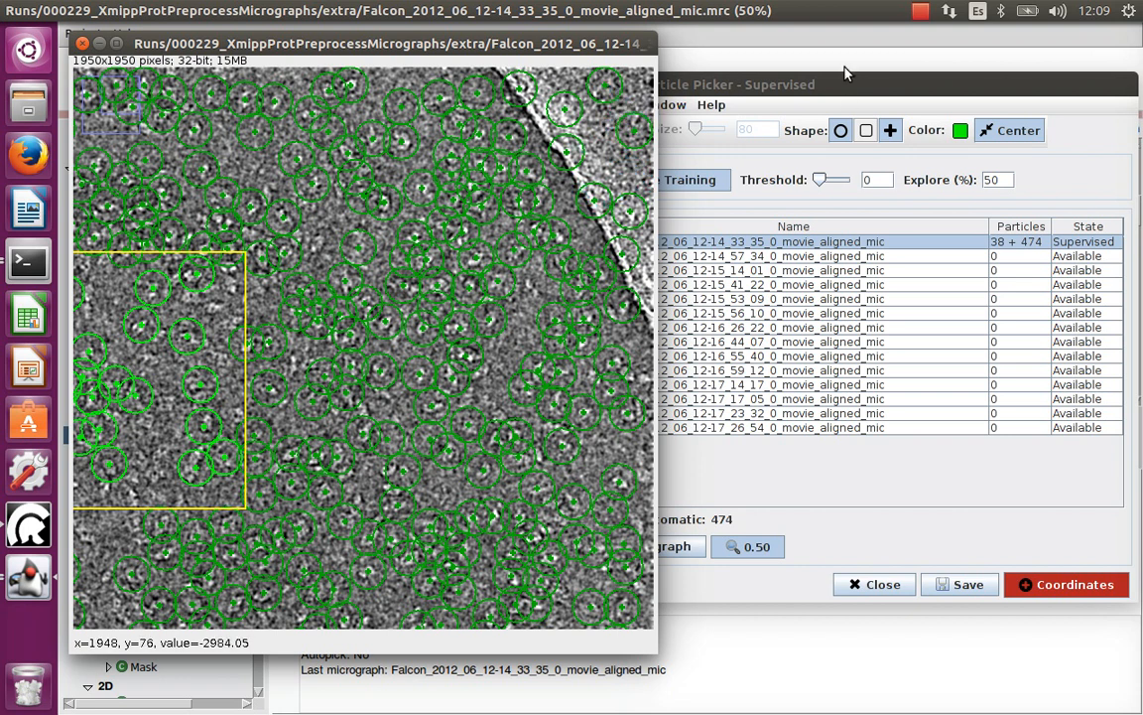
{"action": "left_click", "coordinate": [842, 84]}
{"action": "left_click", "coordinate": [623, 130]}
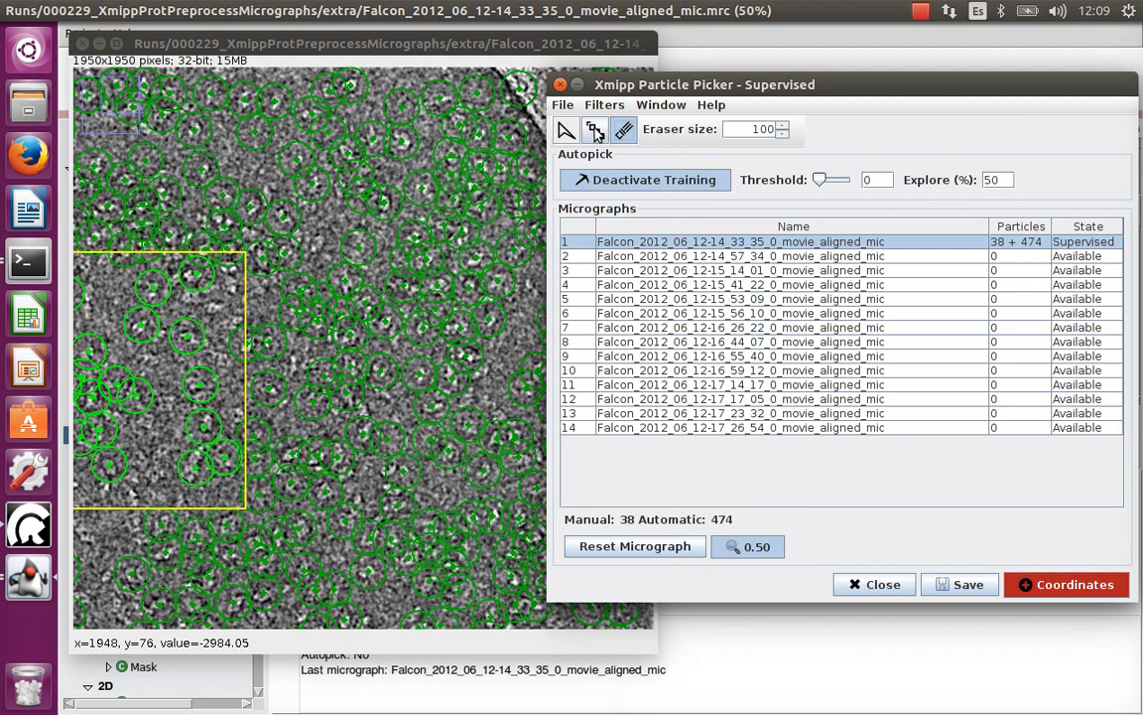
{"action": "left_click", "coordinate": [569, 48]}
{"action": "mouse_move", "coordinate": [608, 91]}
{"action": "left_mouse_down"}
{"action": "mouse_move", "coordinate": [580, 184]}
{"action": "mouse_move", "coordinate": [591, 223]}
{"action": "mouse_move", "coordinate": [577, 155]}
{"action": "mouse_move", "coordinate": [640, 119]}
{"action": "mouse_move", "coordinate": [544, 85]}
{"action": "left_mouse_up"}
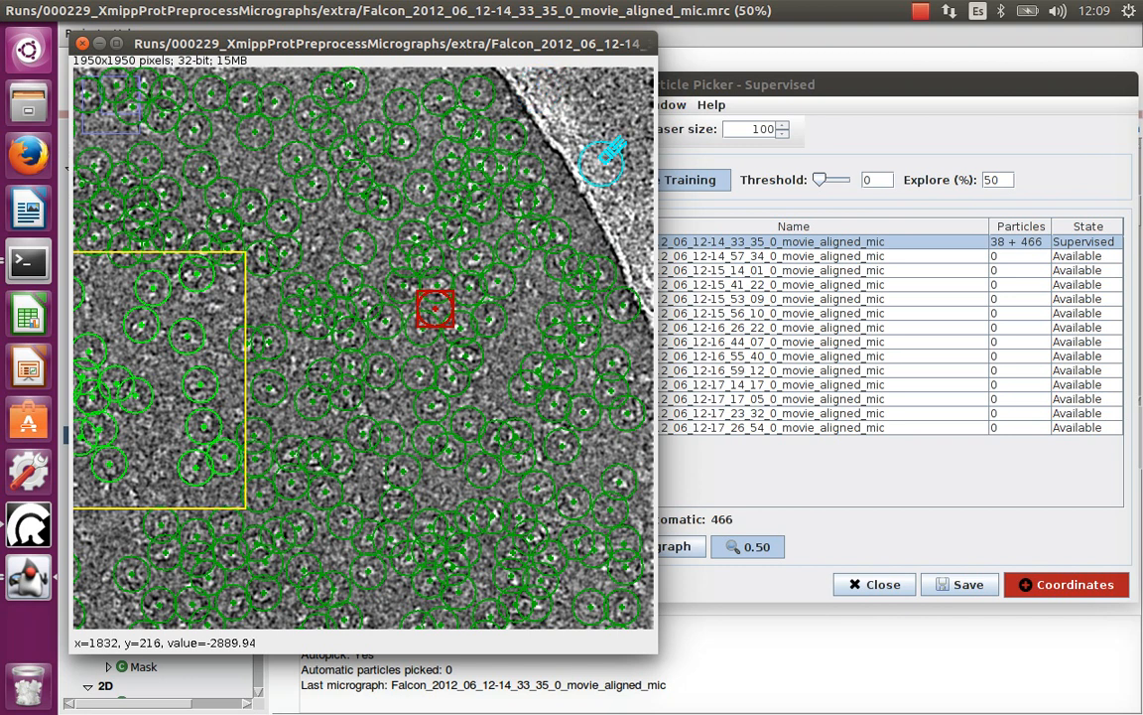
{"action": "left_click", "coordinate": [683, 109]}
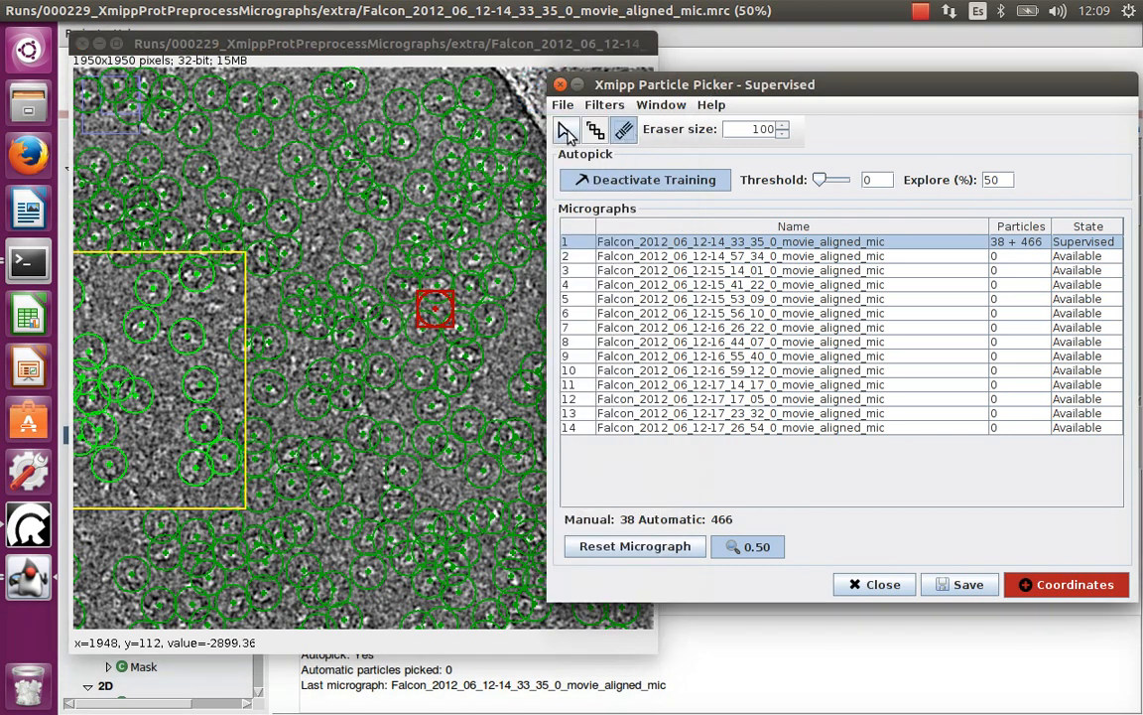
{"action": "left_click", "coordinate": [566, 132]}
- Remove two wrongly autopicked particles from the right part of micrograph 1 in the enlarged view
{"action": "left_click", "coordinate": [510, 48]}
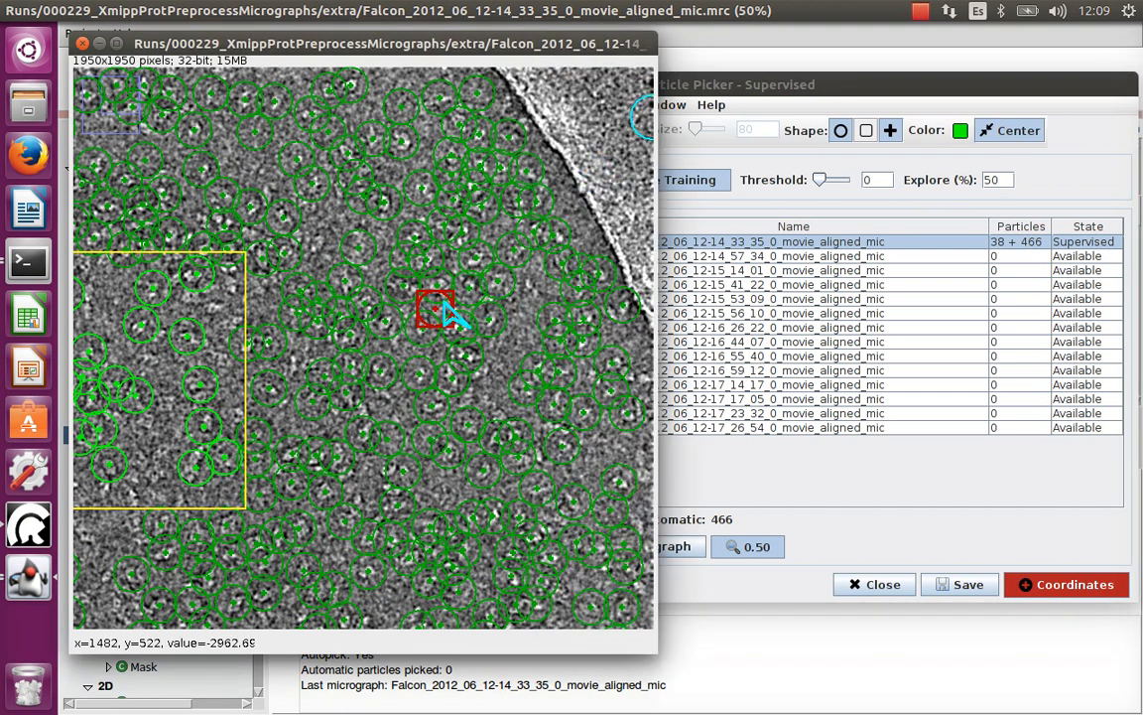
{"action": "scroll", "coordinate": [452, 316], "scroll_direction": "down", "scroll_amount": 1}
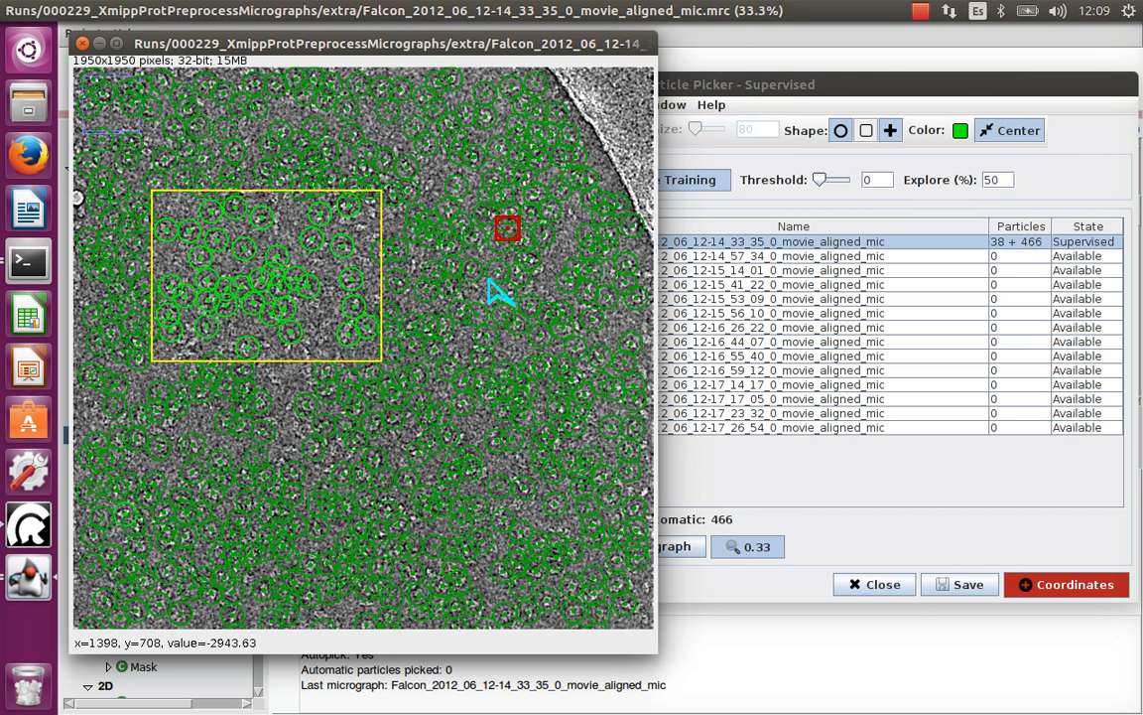
{"action": "scroll", "coordinate": [480, 288], "scroll_direction": "up", "scroll_amount": 2}
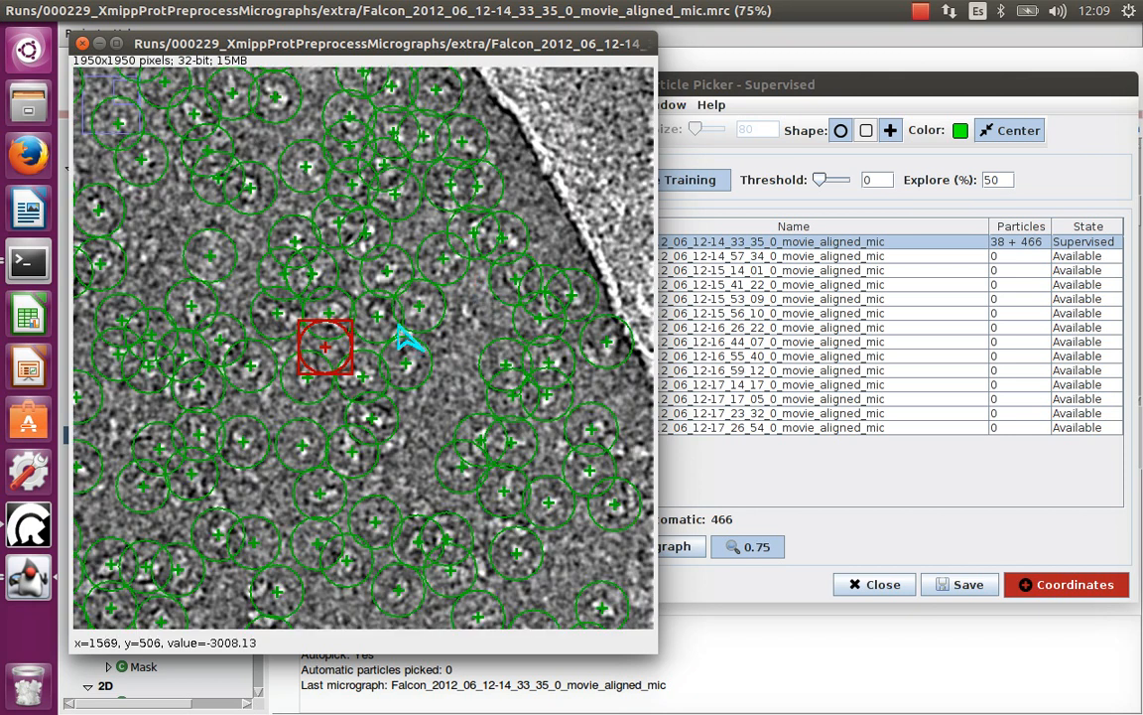
{"action": "left_click", "coordinate": [325, 348], "text": "shift"}
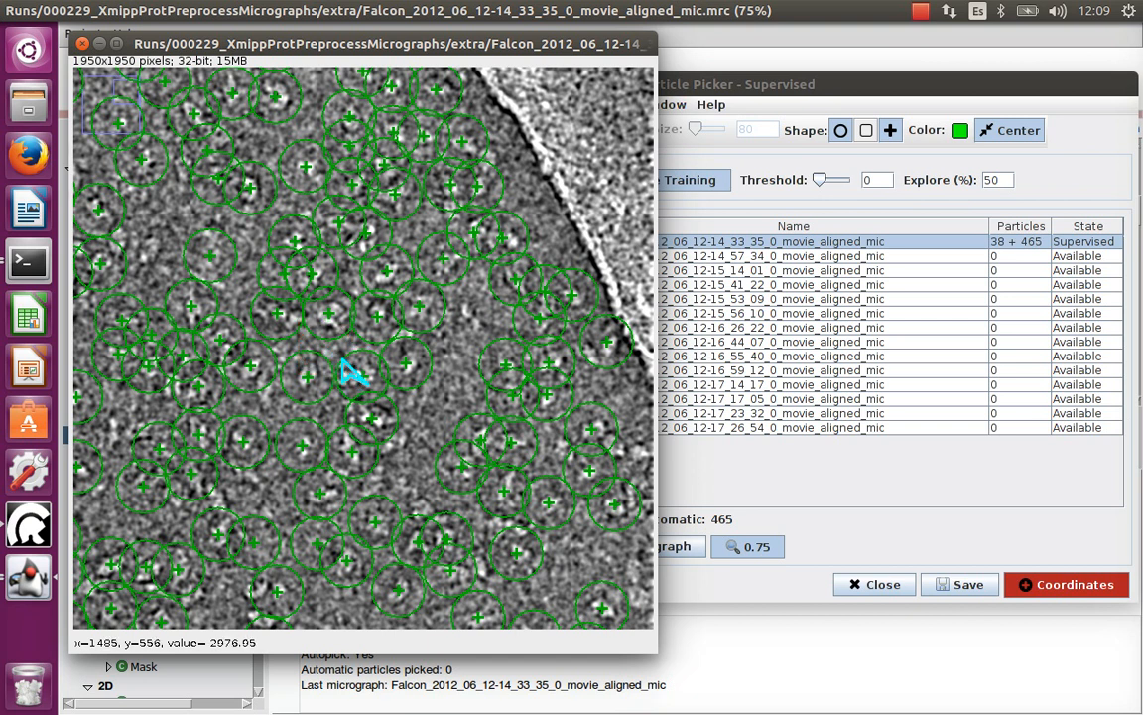
{"action": "scroll", "coordinate": [345, 371], "scroll_direction": "down", "scroll_amount": 3}
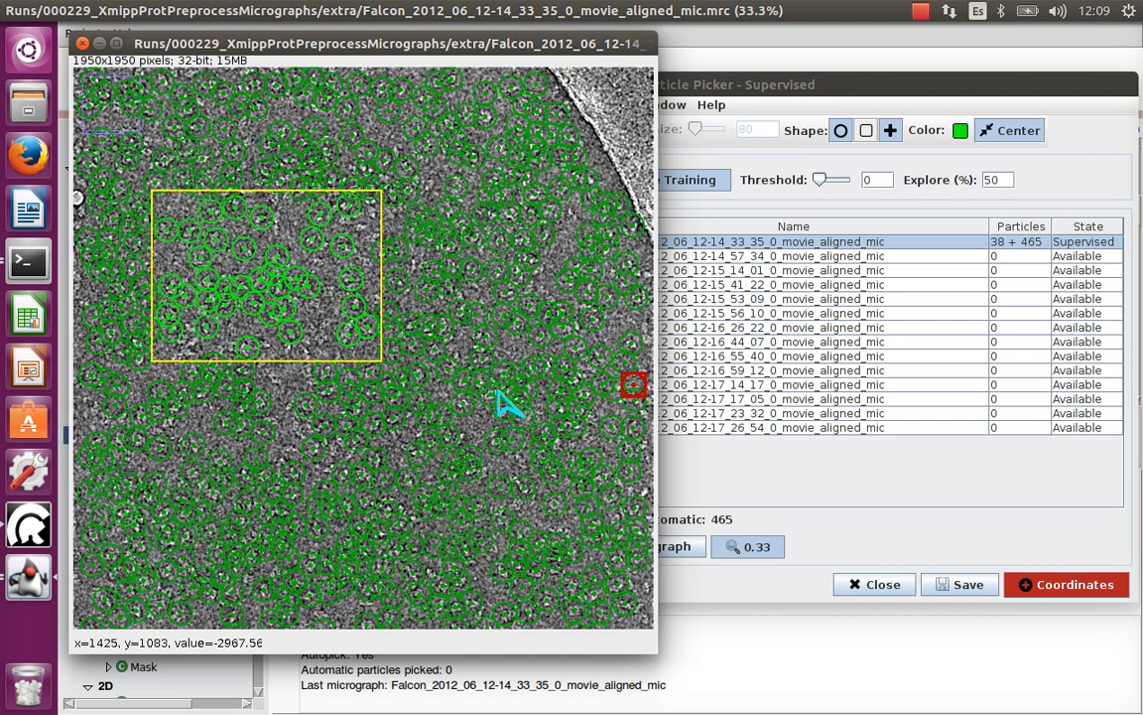
{"action": "scroll", "coordinate": [634, 395], "scroll_direction": "up", "scroll_amount": 3}
{"action": "left_click", "coordinate": [612, 335], "text": "shift"}
{"action": "scroll", "coordinate": [477, 346], "scroll_direction": "down", "scroll_amount": 3}
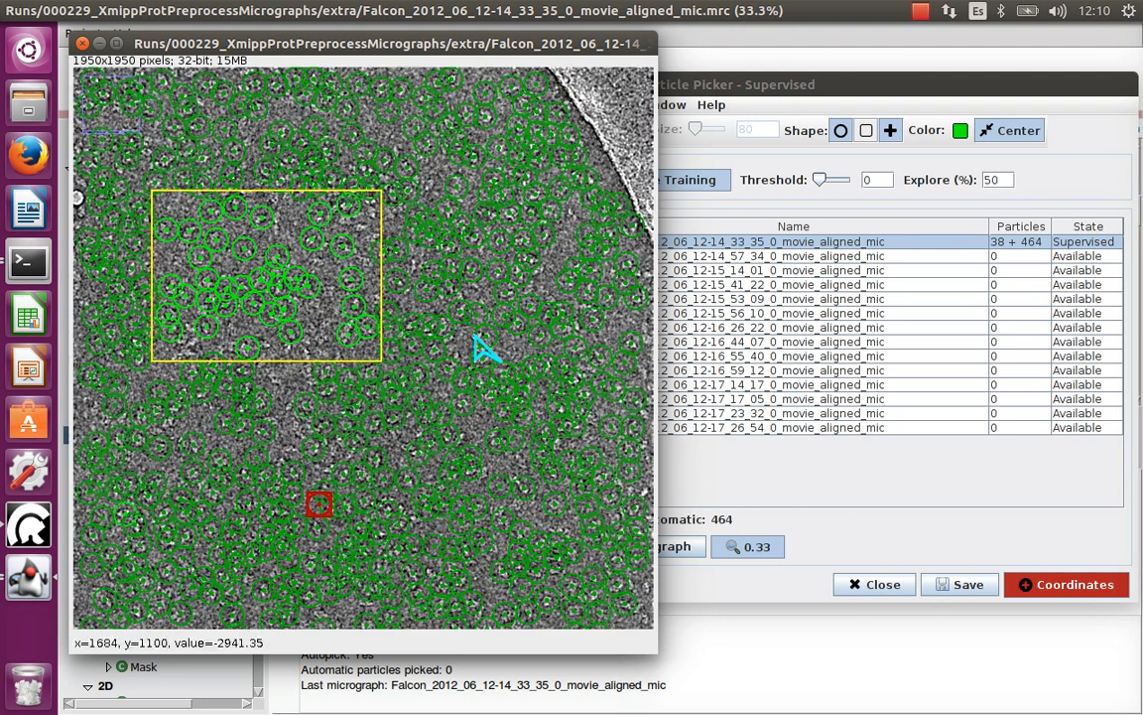
- Remove the other false automatic particles scattered across micrograph 1, including those around the manually picked region
{"action": "left_click", "coordinate": [321, 509], "text": "shift"}
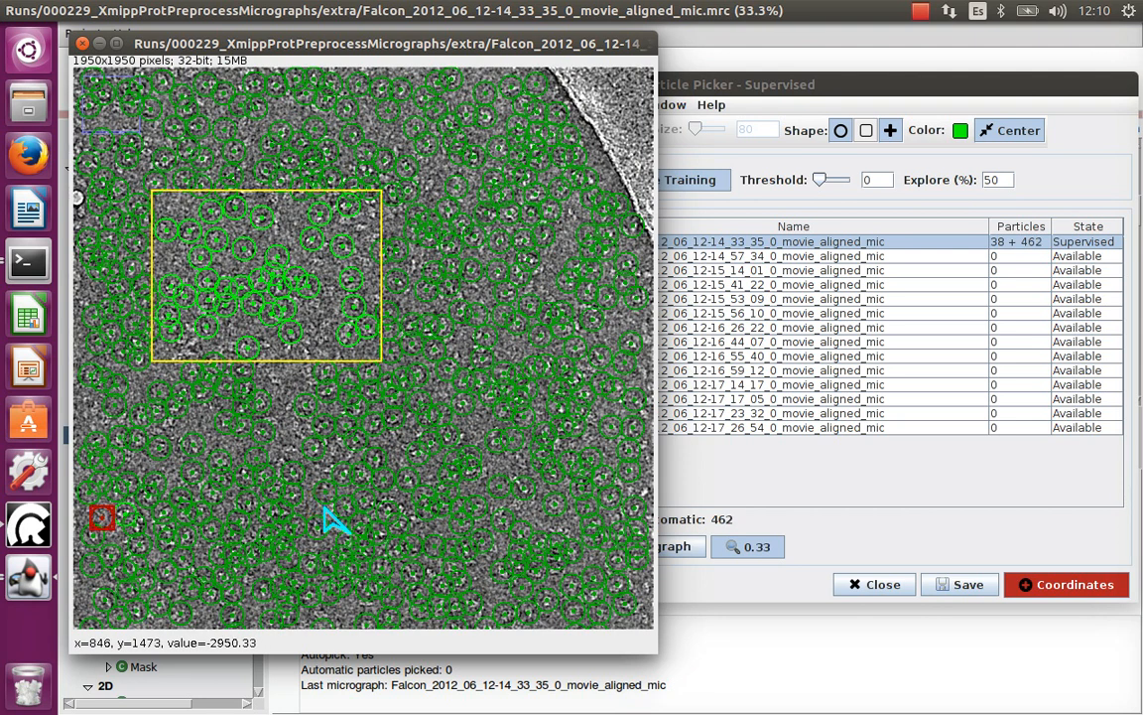
{"action": "left_click", "coordinate": [108, 519], "text": "shift"}
{"action": "left_click", "coordinate": [109, 273], "text": "shift"}
{"action": "left_click", "coordinate": [139, 284], "text": "shift"}
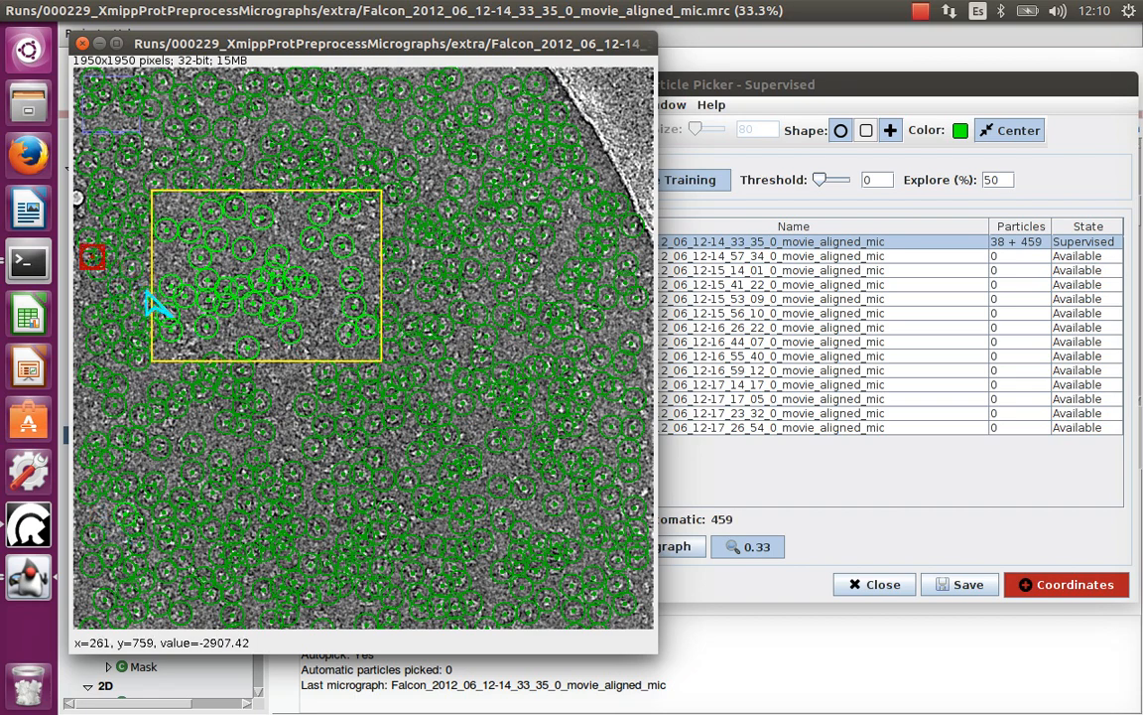
{"action": "left_click", "coordinate": [89, 238], "text": "shift"}
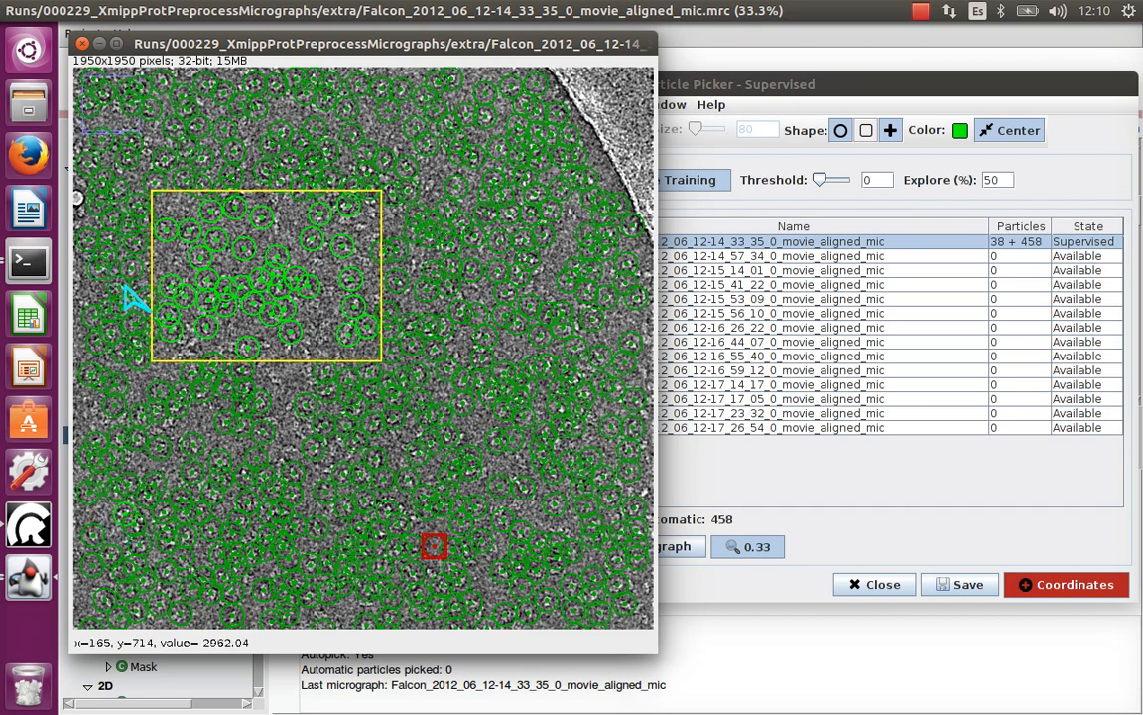
{"action": "left_click", "coordinate": [435, 545], "text": "shift"}
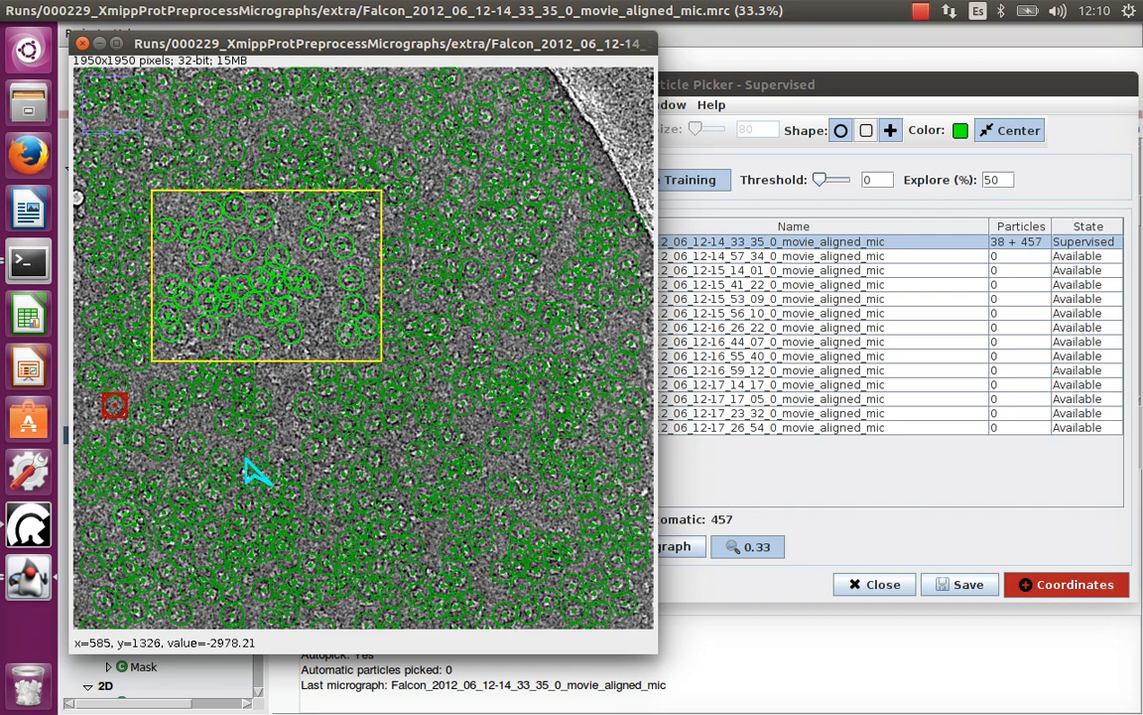
{"action": "left_click", "coordinate": [115, 405], "text": "shift"}
{"action": "left_click", "coordinate": [411, 342], "text": "shift"}
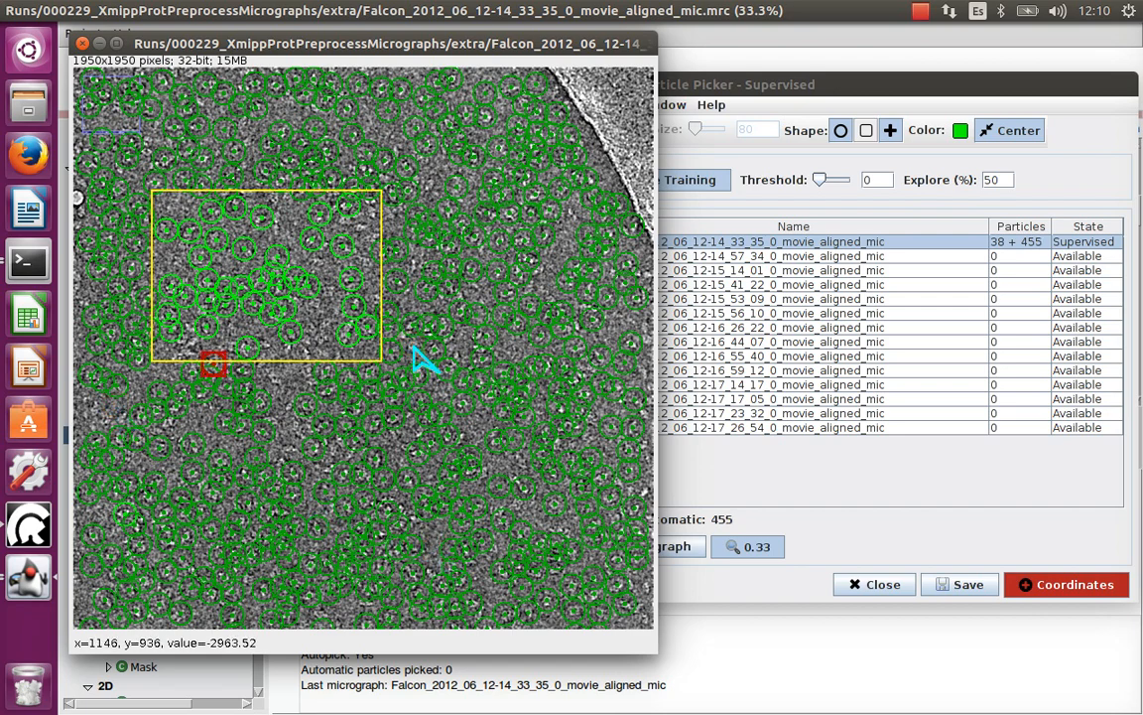
{"action": "left_click", "coordinate": [214, 367], "text": "shift"}
{"action": "left_click", "coordinate": [215, 368], "text": "shift"}
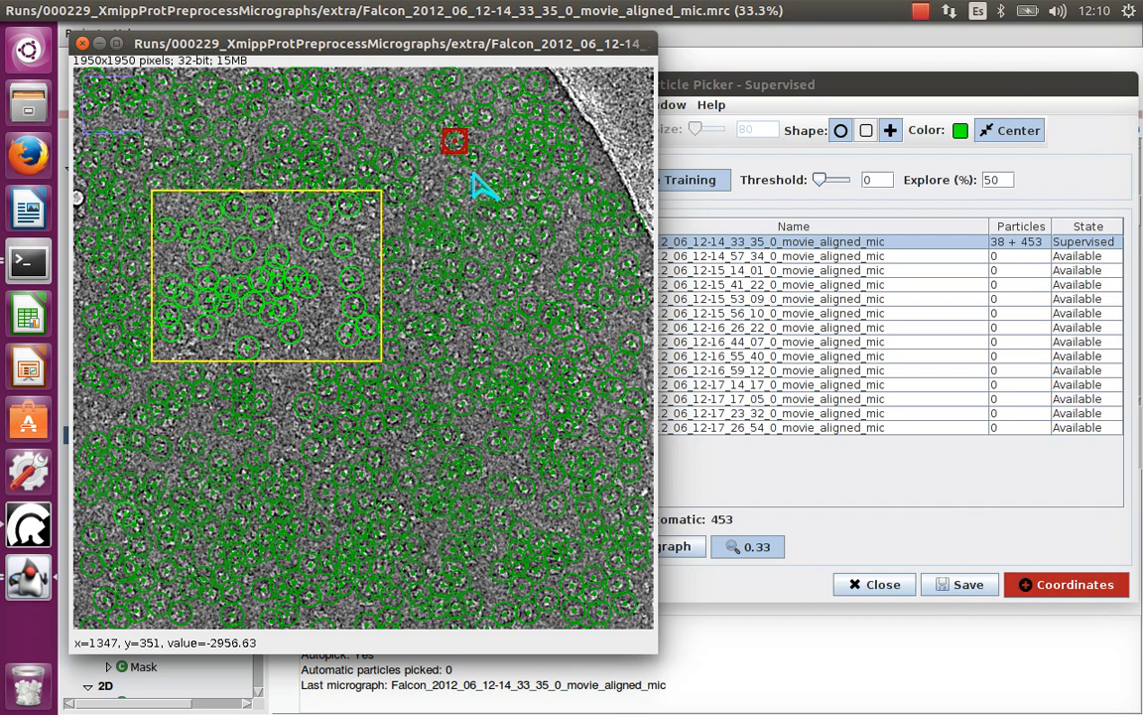
- Move on to micrograph 2 and accept correcting the training with micrograph 1's added and deleted particles
{"action": "left_click", "coordinate": [852, 258]}
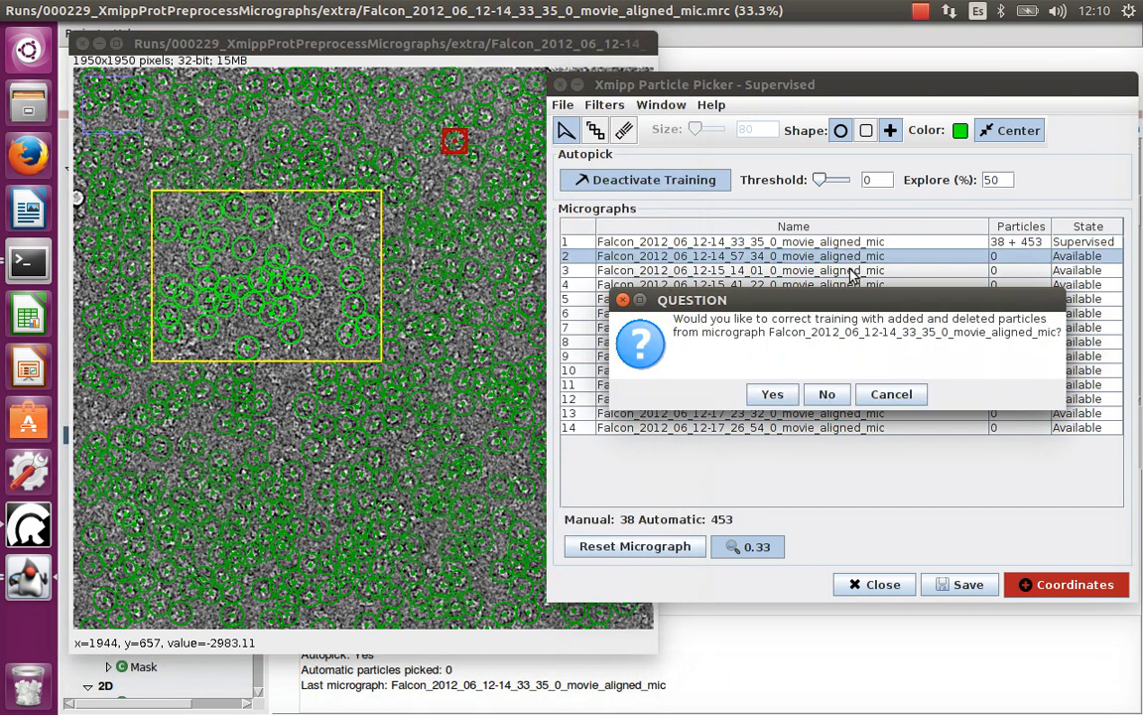
{"action": "left_click", "coordinate": [773, 395]}
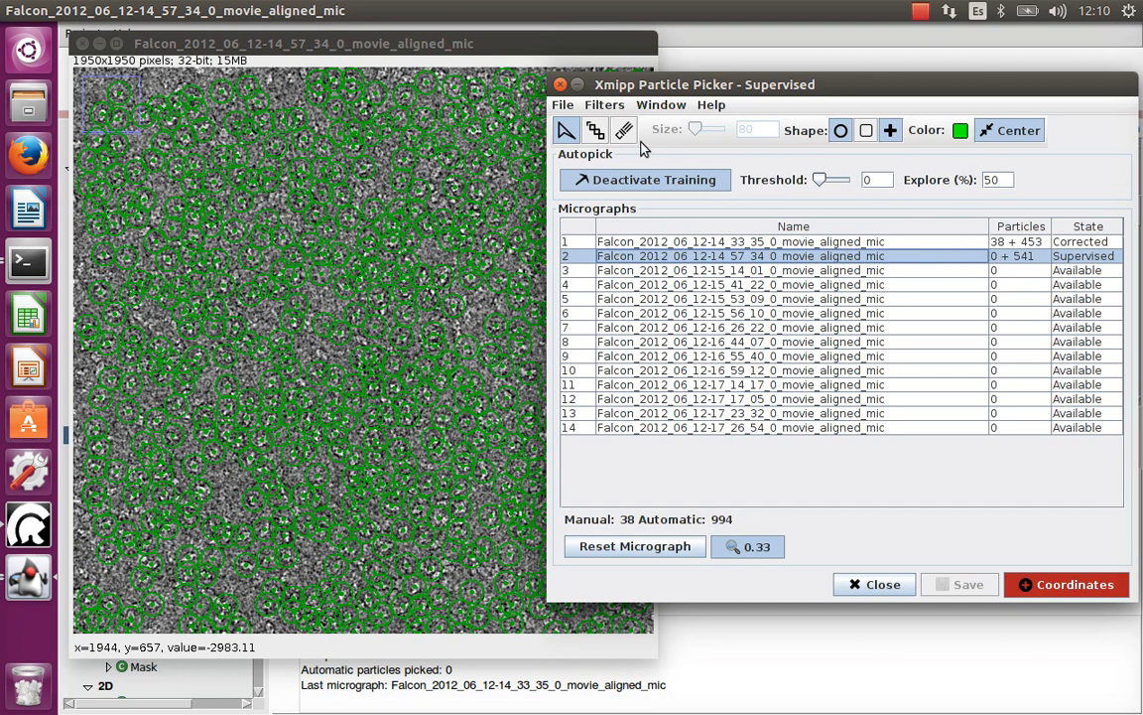
- Remove four false automatic particles from micrograph 2, near its centre, upper right and lower left
{"action": "left_click", "coordinate": [447, 54]}
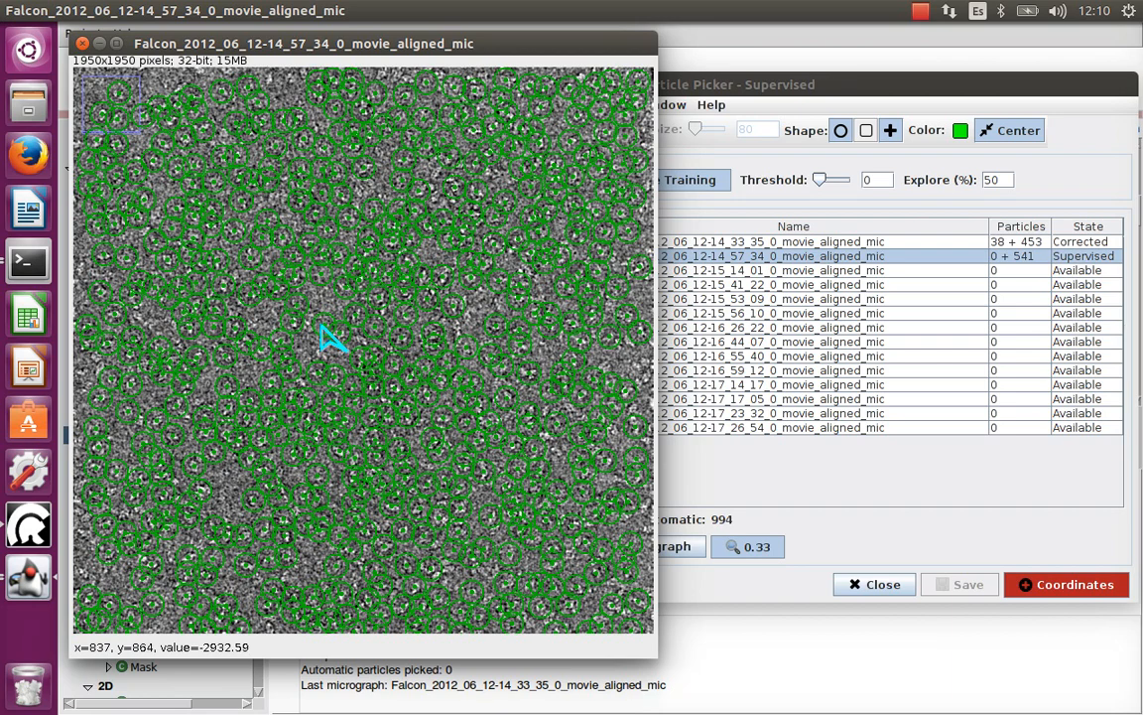
{"action": "left_click", "coordinate": [322, 325], "text": "shift"}
{"action": "left_click", "coordinate": [512, 139], "text": "shift"}
{"action": "left_click", "coordinate": [508, 141], "text": "shift"}
{"action": "left_click", "coordinate": [280, 433], "text": "shift"}
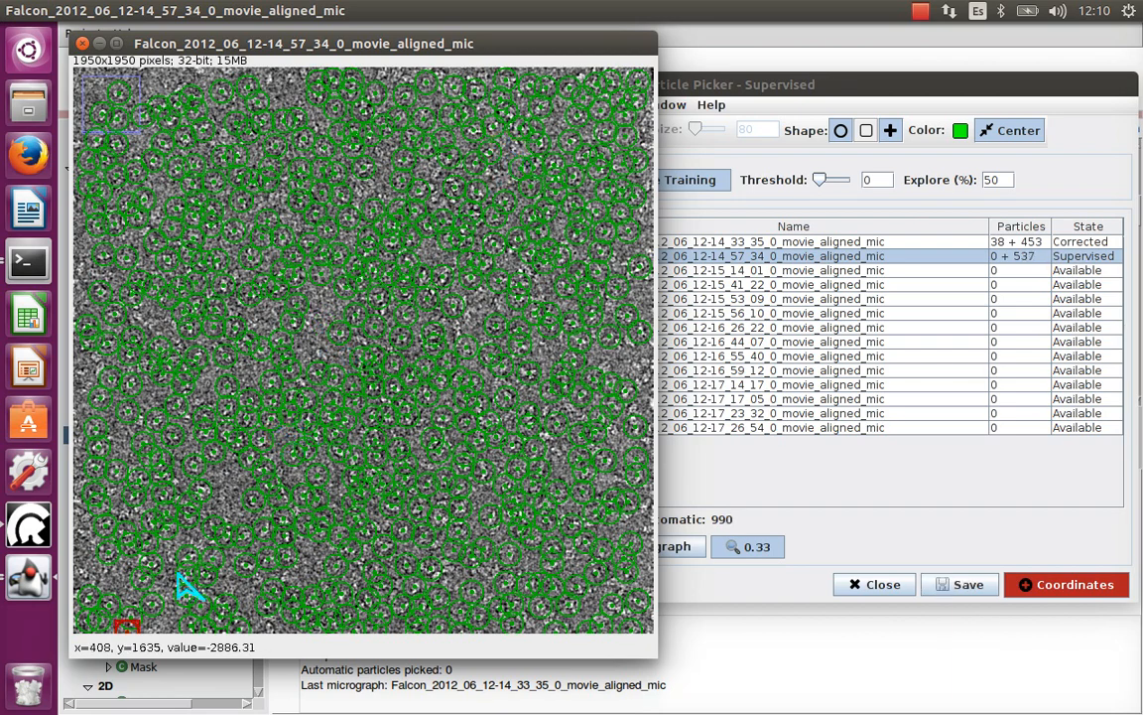
- Remove four more false automatic particles near micrograph 2's edges, then move on to micrograph 3, accepting the training correction
{"action": "left_click", "coordinate": [124, 627], "text": "shift"}
{"action": "left_click", "coordinate": [151, 362], "text": "shift"}
{"action": "left_click", "coordinate": [628, 501], "text": "shift"}
{"action": "left_click", "coordinate": [571, 462], "text": "shift"}
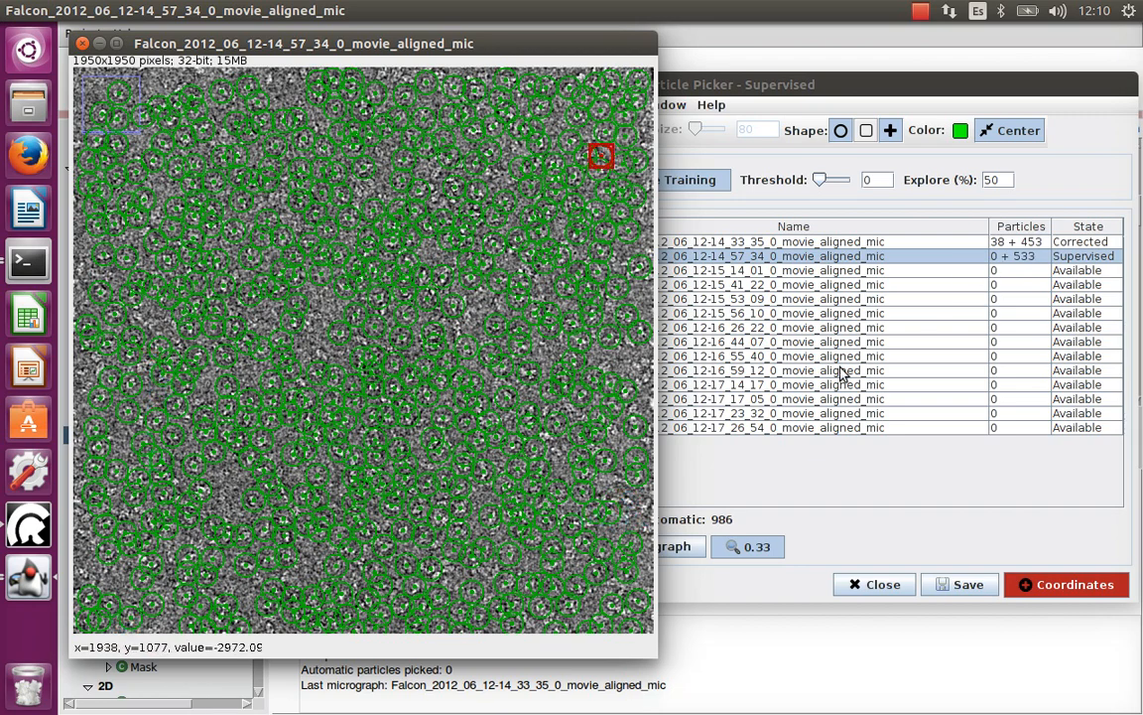
{"action": "left_click", "coordinate": [1028, 274]}
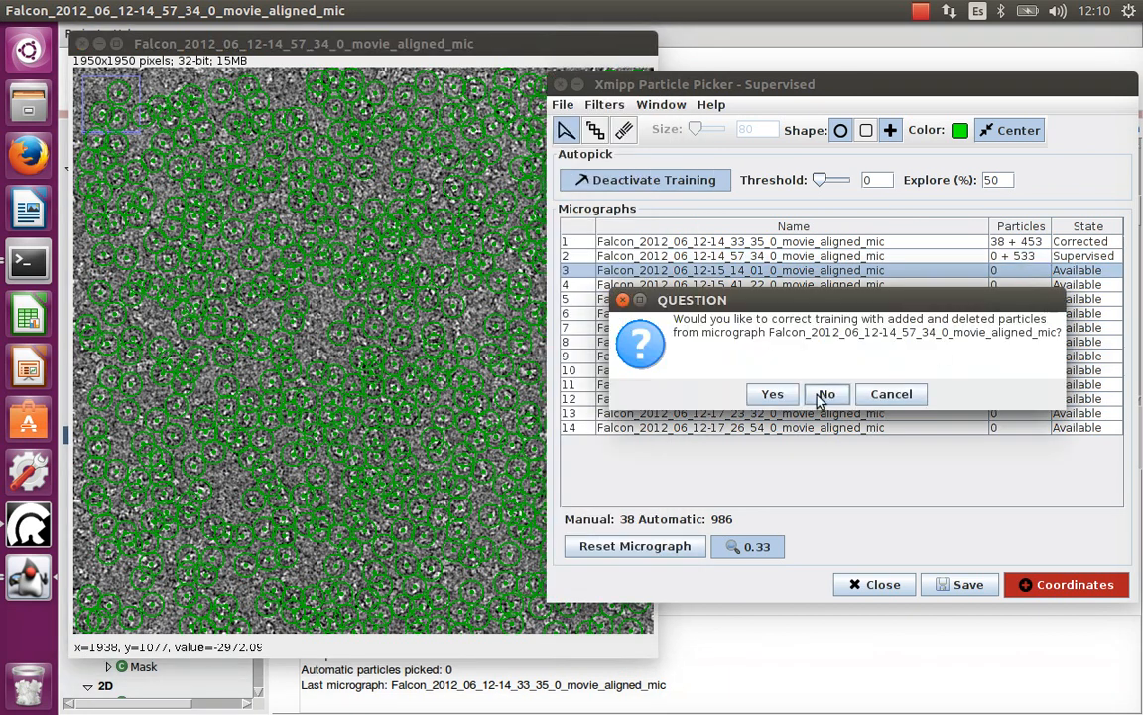
{"action": "left_click", "coordinate": [772, 394]}
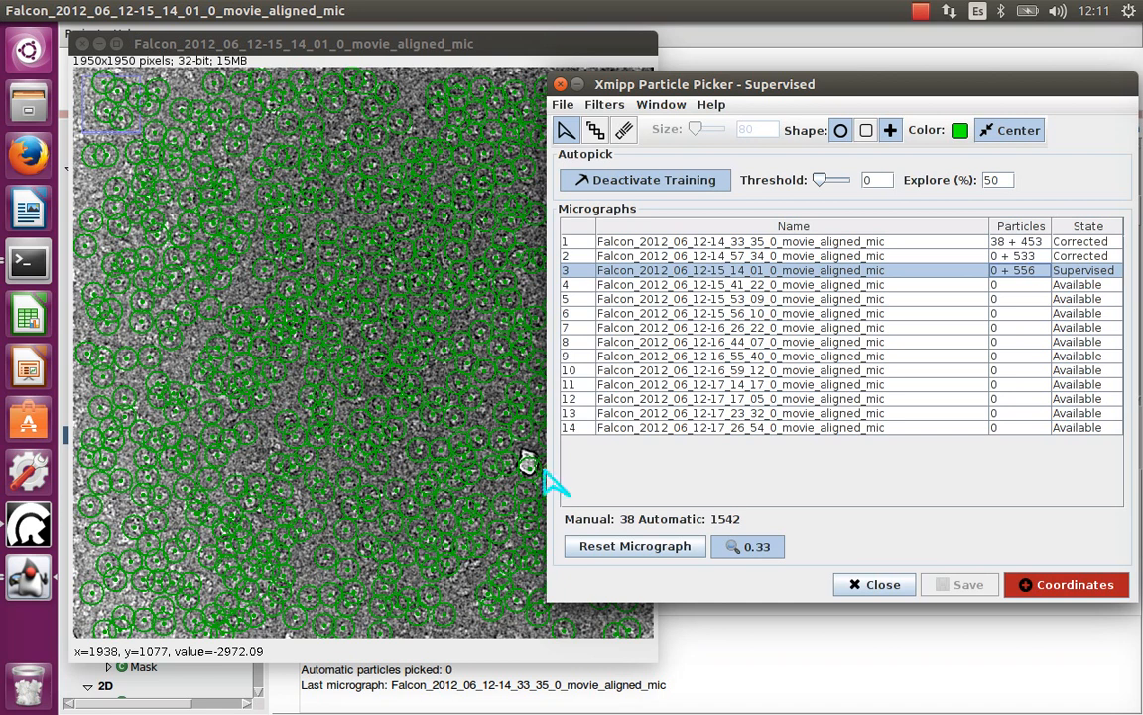
- Remove false automatic particles from micrograph 3, including the one on the bright contaminant, then move on to micrograph 4, accepting the training correction
{"action": "left_click", "coordinate": [523, 466]}
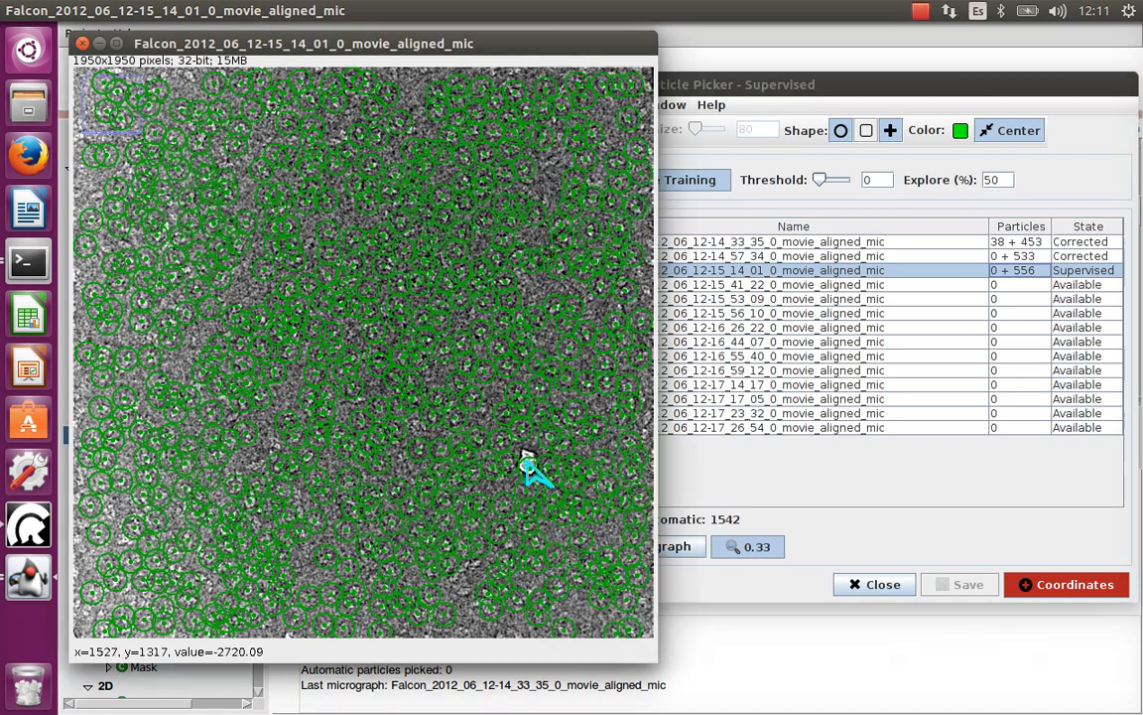
{"action": "left_click", "coordinate": [640, 172]}
{"action": "left_click", "coordinate": [516, 134]}
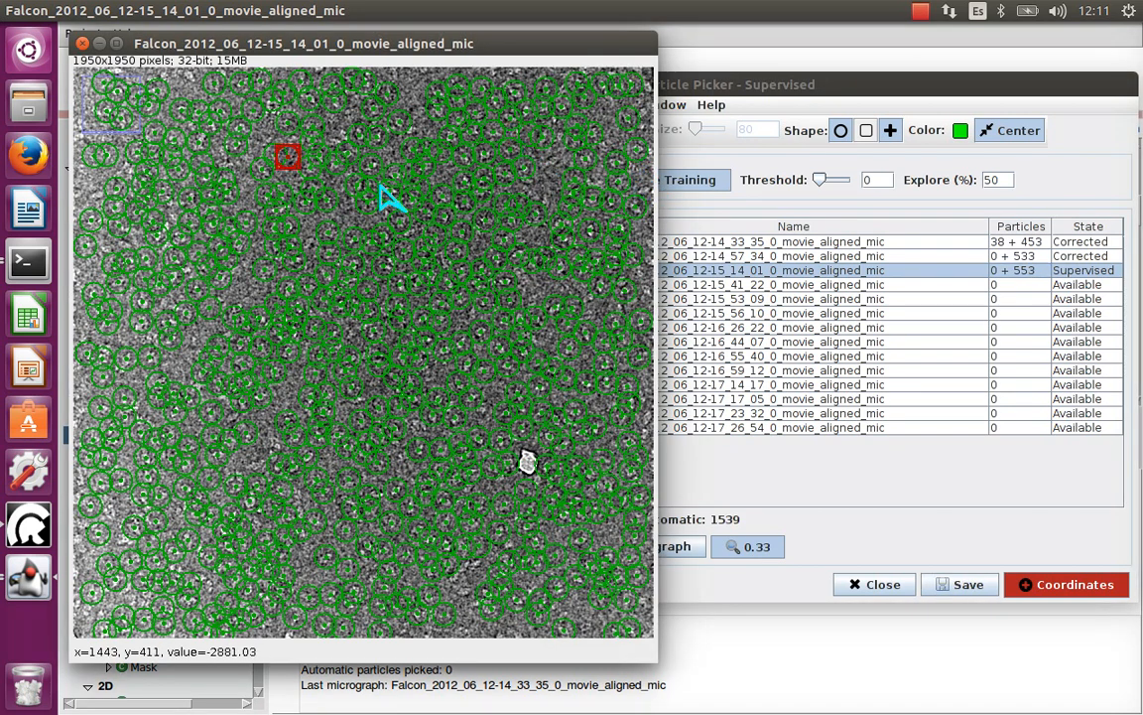
{"action": "left_click", "coordinate": [289, 162], "text": "shift"}
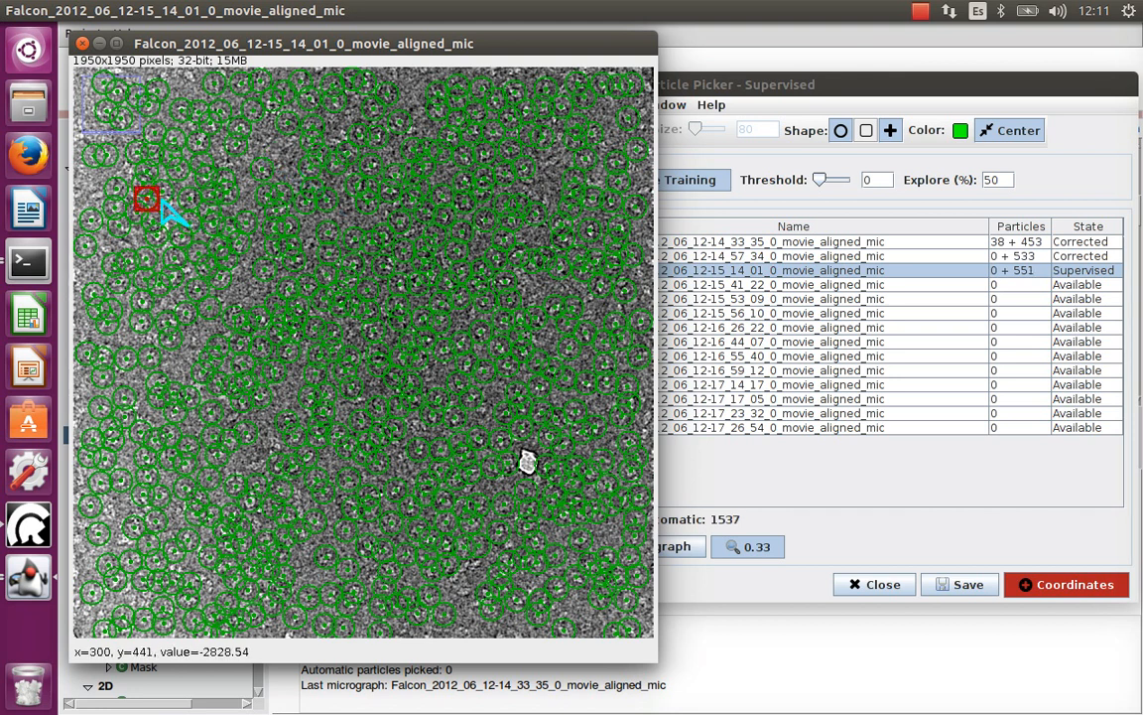
{"action": "left_click", "coordinate": [943, 285]}
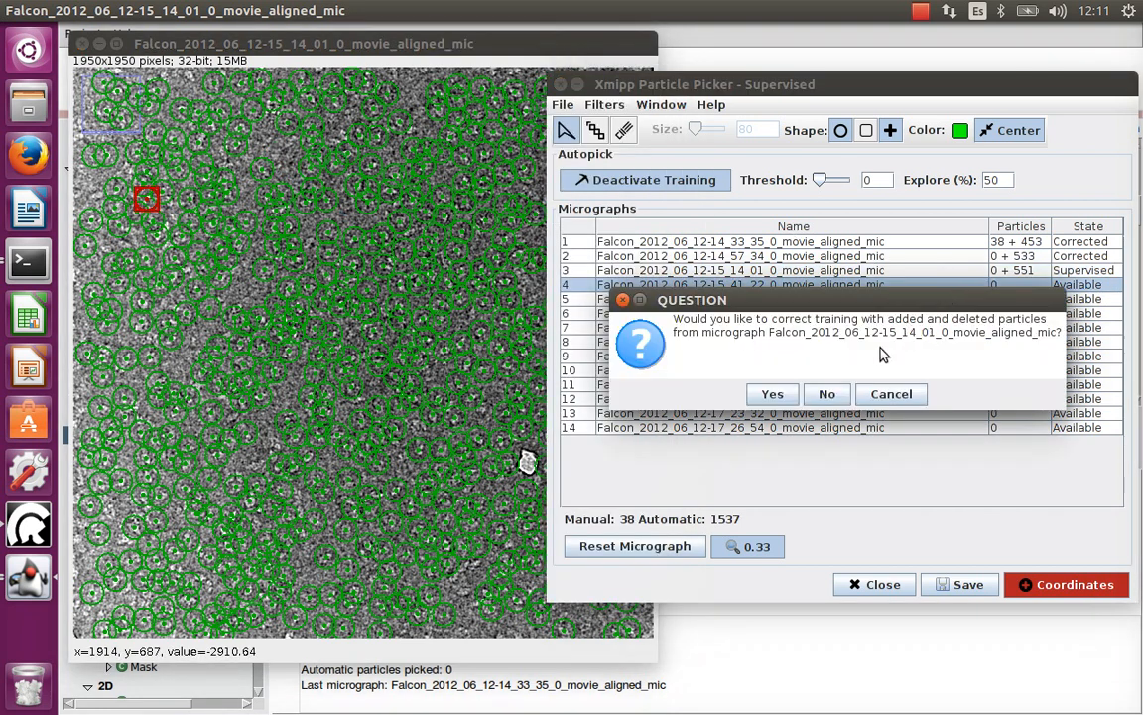
{"action": "left_click", "coordinate": [790, 394]}
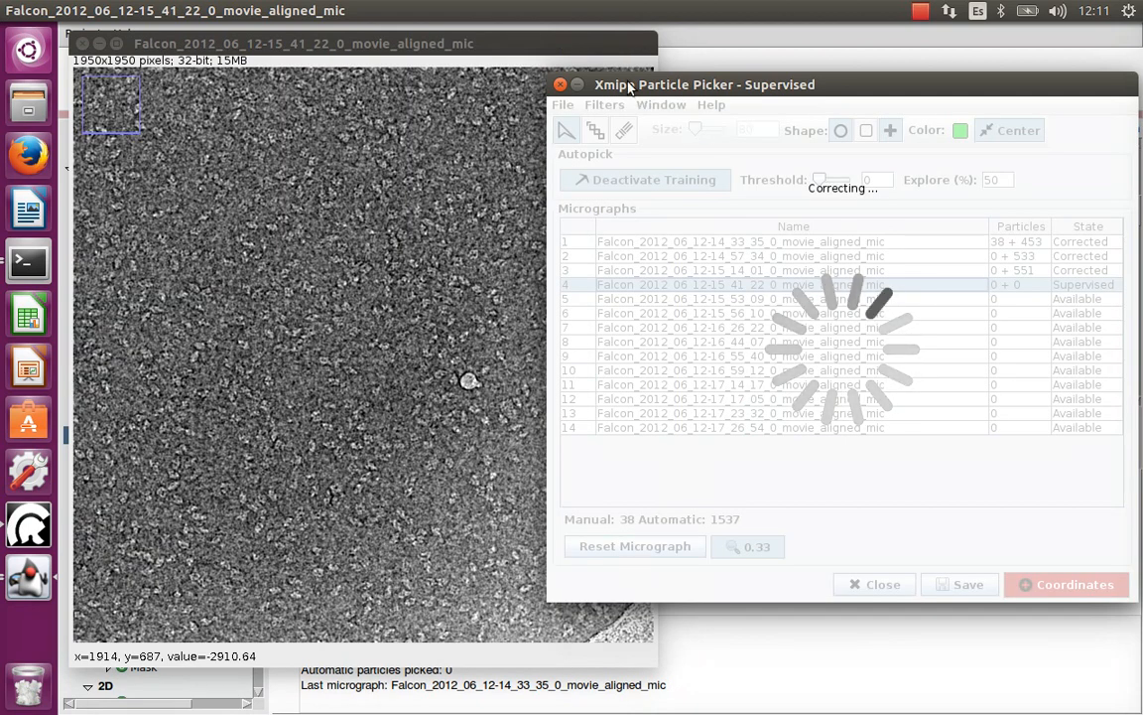
- Remove false automatic particles at micrograph 4's bright spot and lower left, then register the picked particles as a new set of coordinates
{"action": "left_click", "coordinate": [612, 52]}
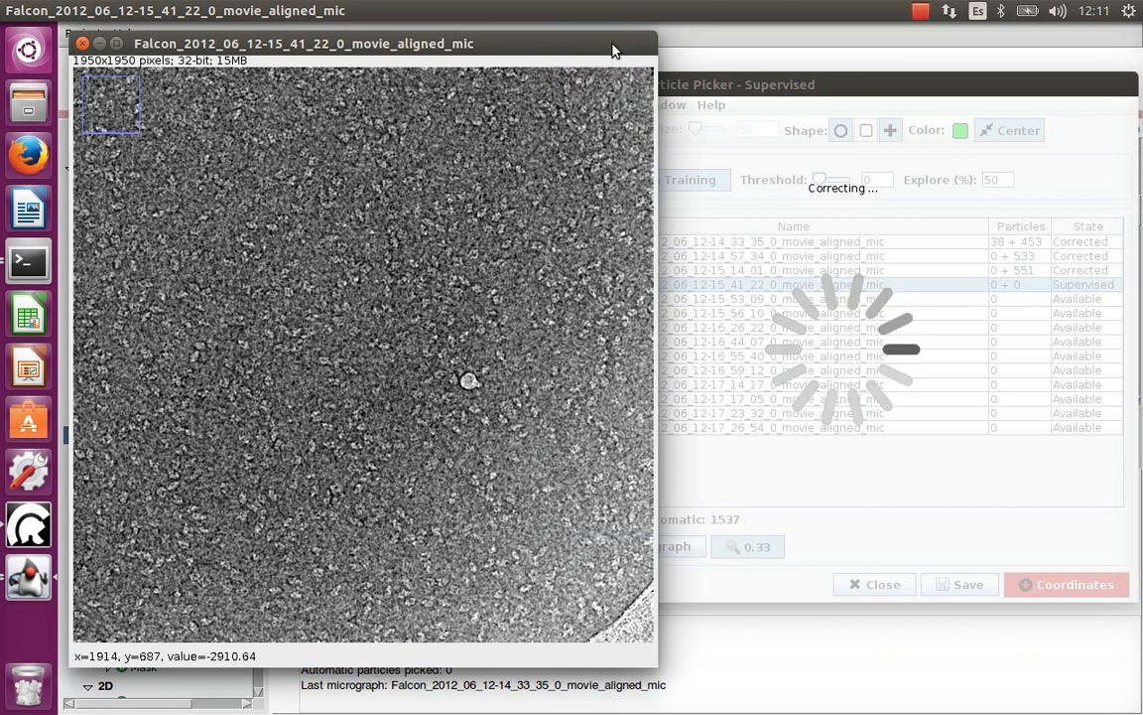
{"action": "left_click", "coordinate": [468, 382], "text": "shift"}
{"action": "left_click", "coordinate": [185, 460], "text": "shift"}
{"action": "left_click", "coordinate": [182, 460], "text": "shift"}
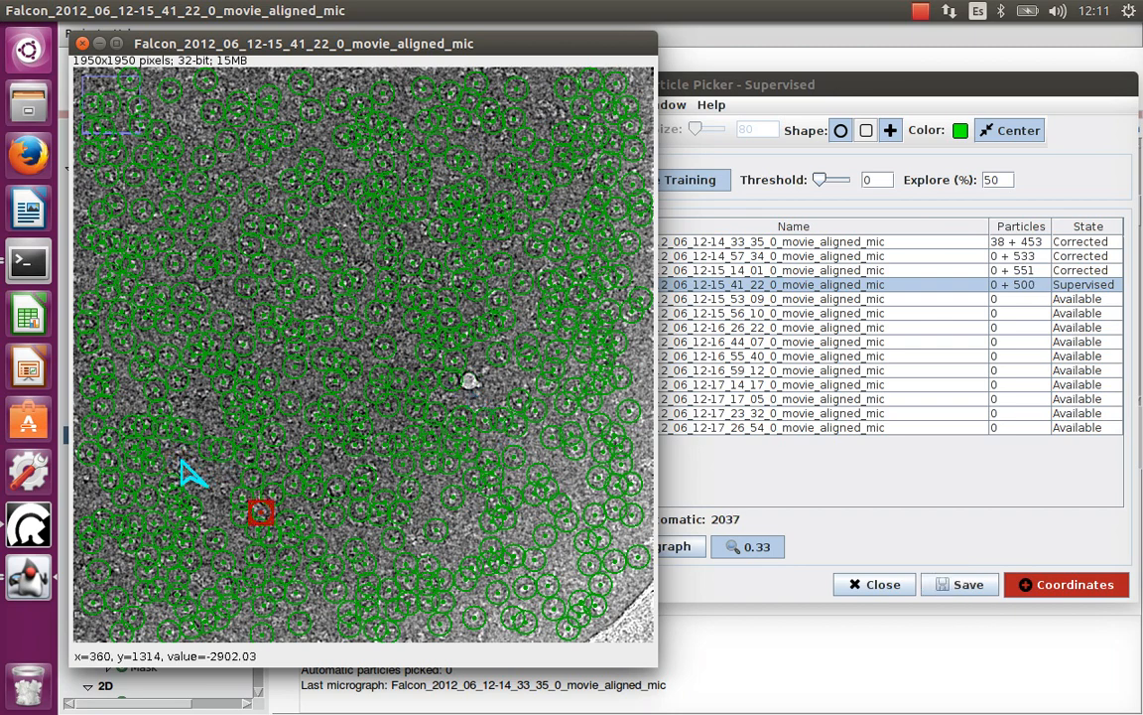
{"action": "left_click", "coordinate": [1050, 587]}
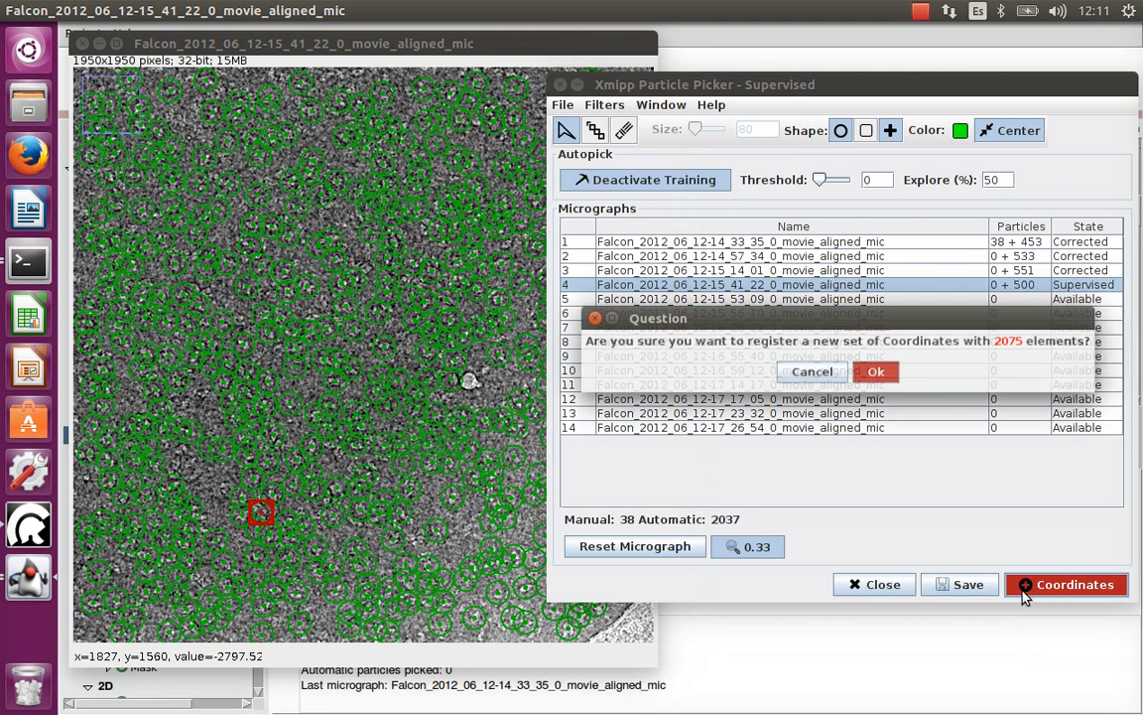
{"action": "left_click", "coordinate": [884, 380]}
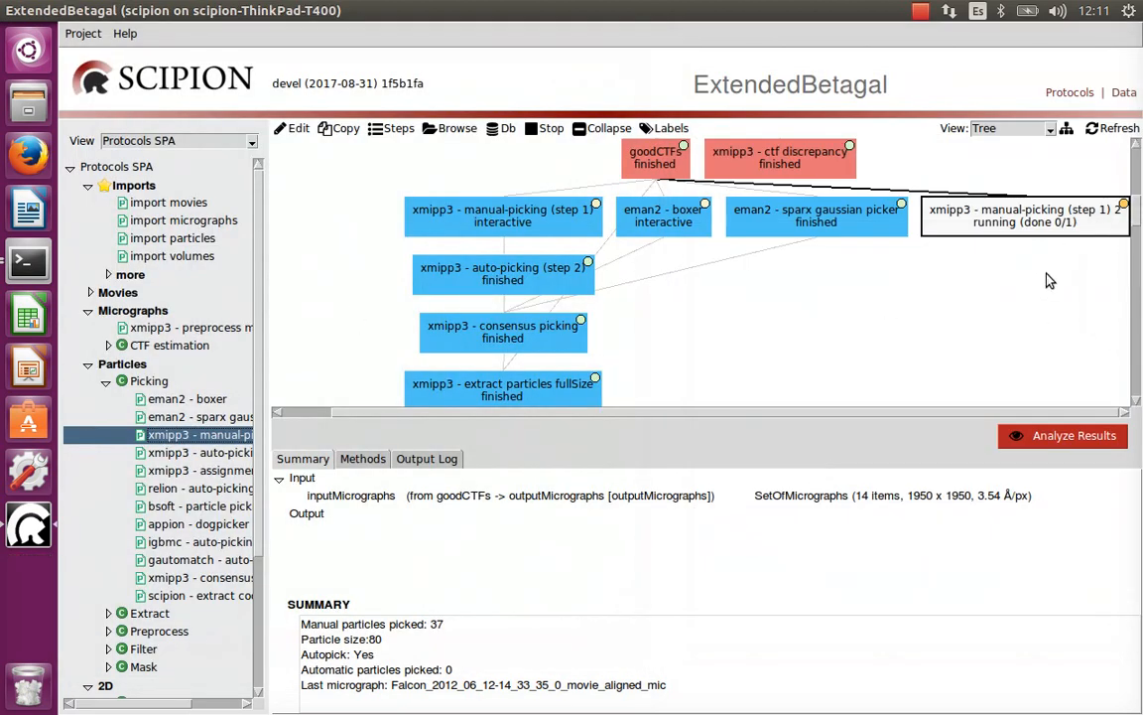
- Run the xmipp3 auto-picking (step 2) protocol on the xmipp3 - manual-picking (step 1) 2 run with 4 threads
{"action": "double_click", "coordinate": [199, 453]}
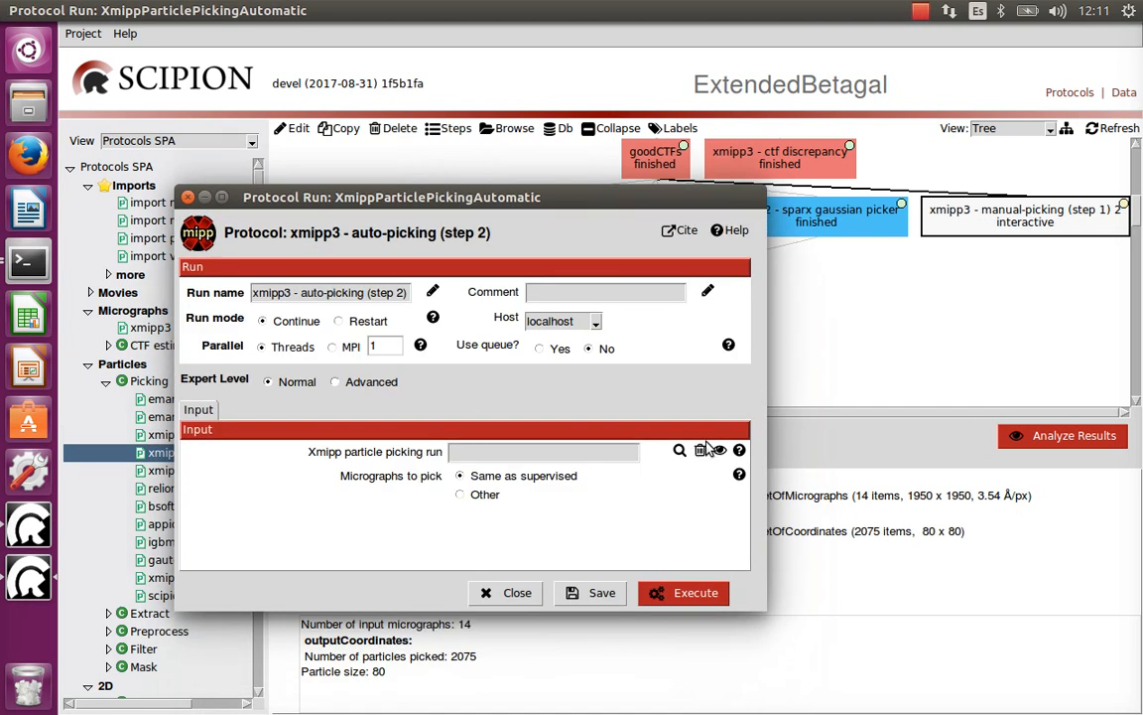
{"action": "left_click", "coordinate": [679, 451]}
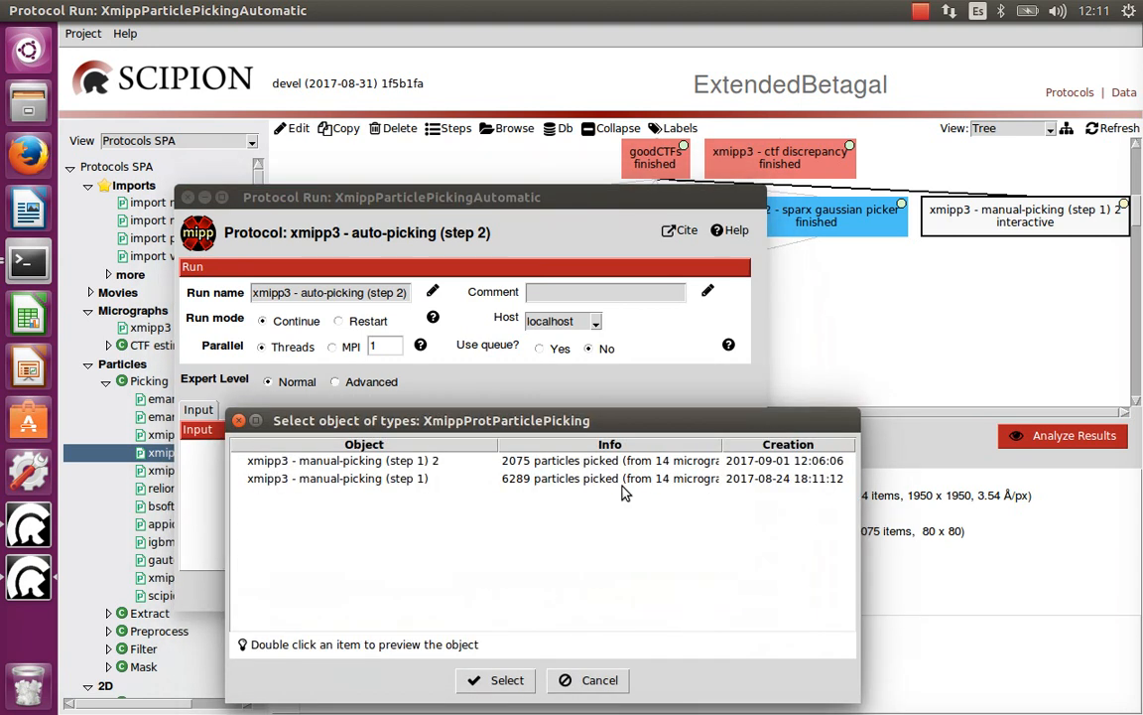
{"action": "left_click", "coordinate": [418, 460]}
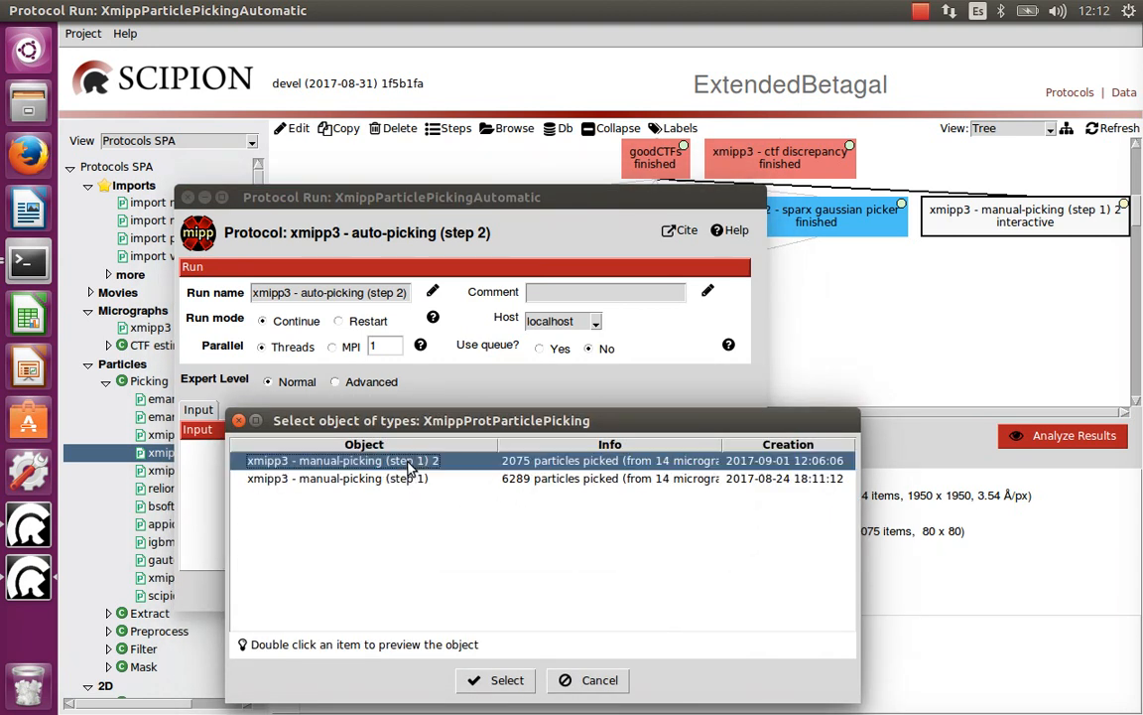
{"action": "left_click", "coordinate": [502, 680]}
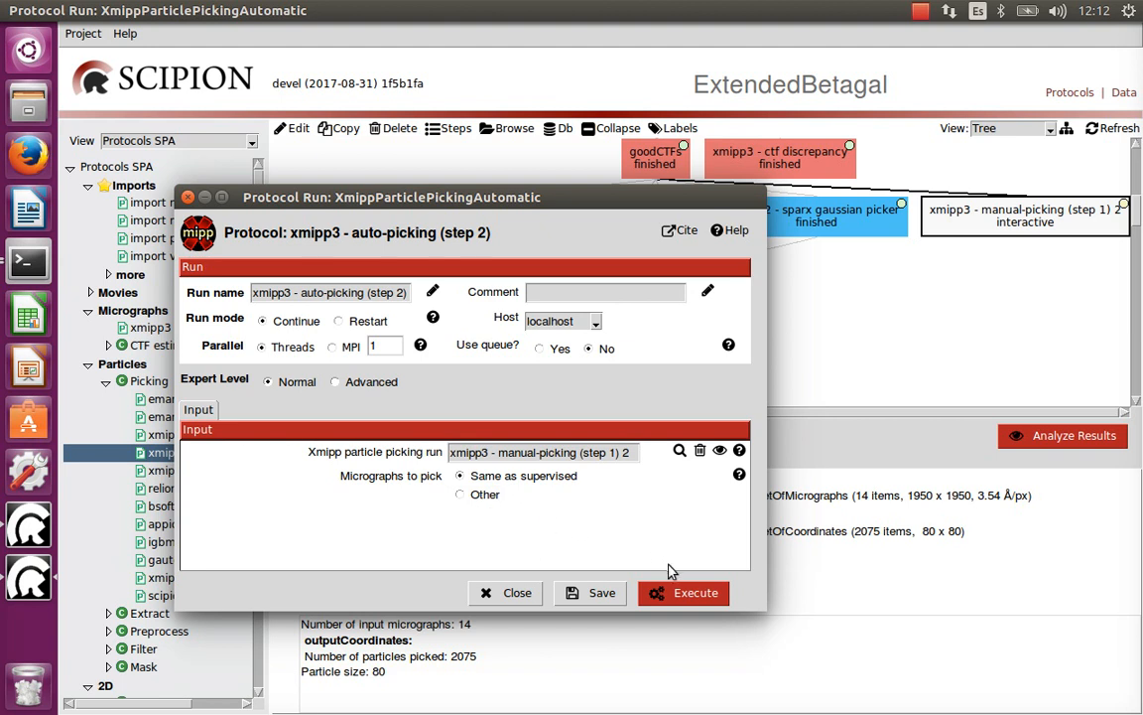
{"action": "double_click", "coordinate": [373, 345]}
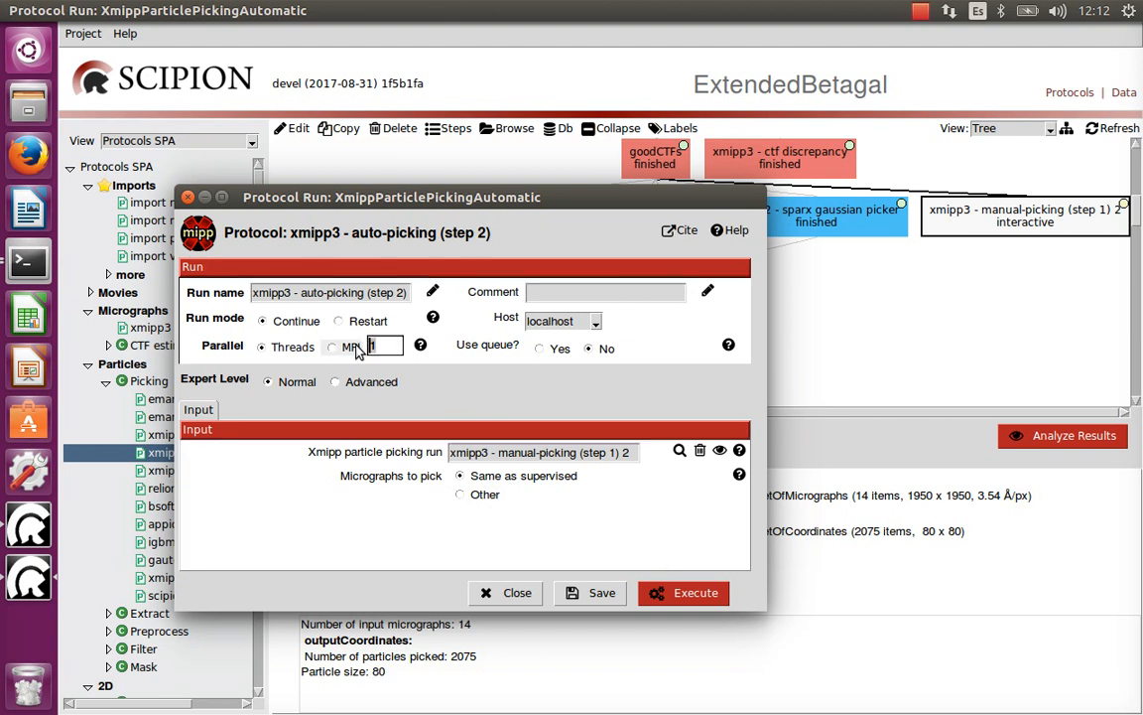
{"action": "type", "text": "4"}
{"action": "left_click", "coordinate": [693, 595]}
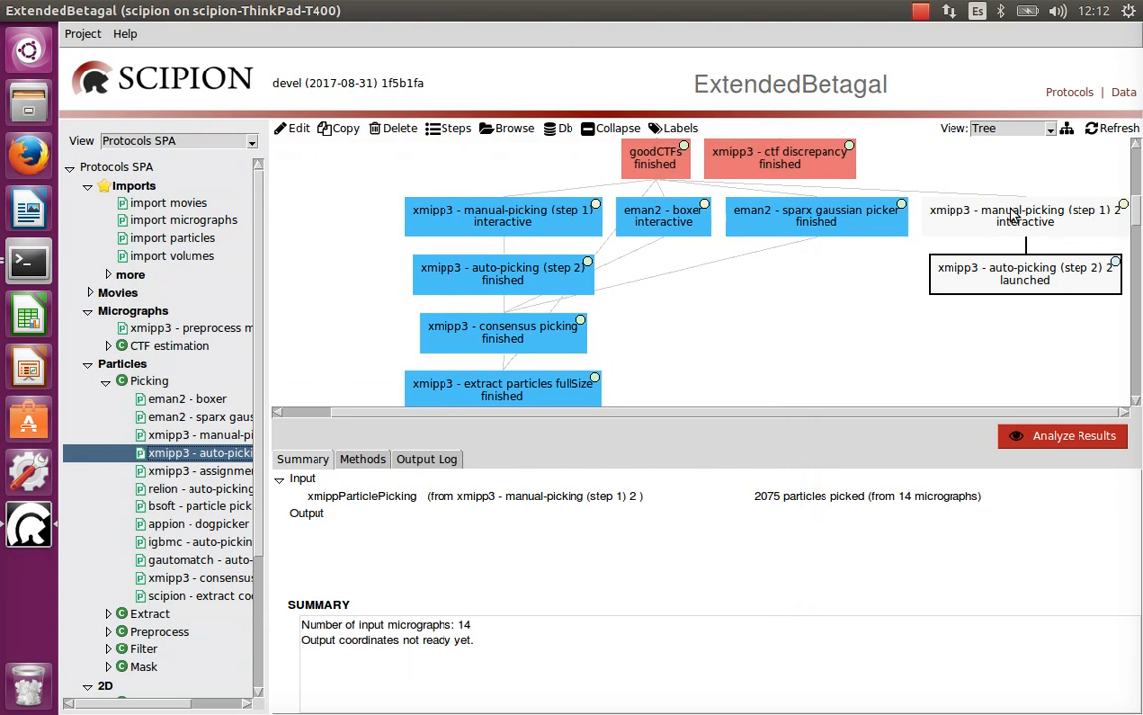
- Review the picks of manual-picking (step 1) 2 on micrograph 4, close the picker and check the new auto-picking run's progress
{"action": "left_click", "coordinate": [925, 211]}
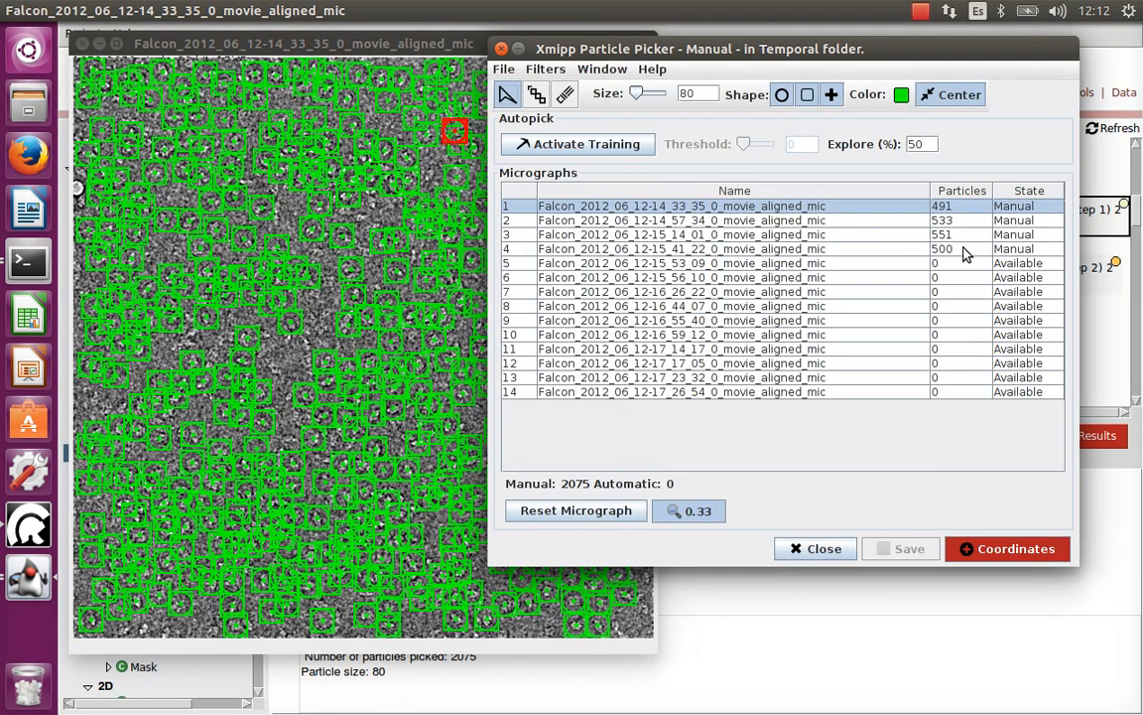
{"action": "left_click", "coordinate": [965, 248]}
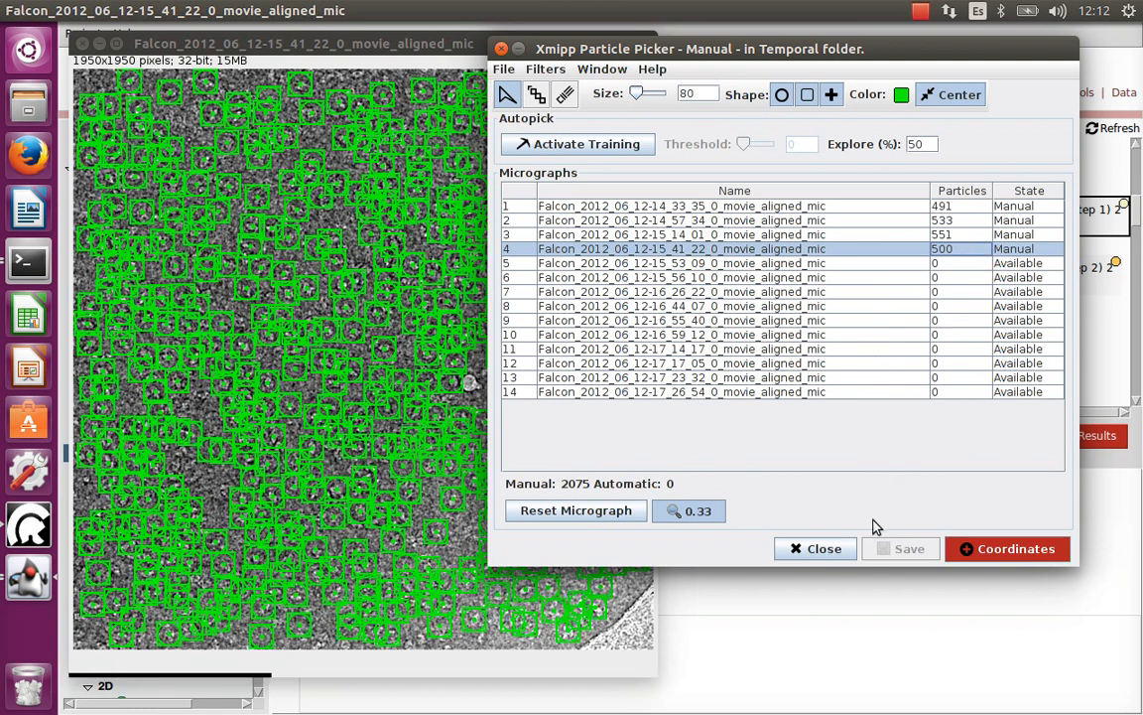
{"action": "left_click", "coordinate": [823, 547]}
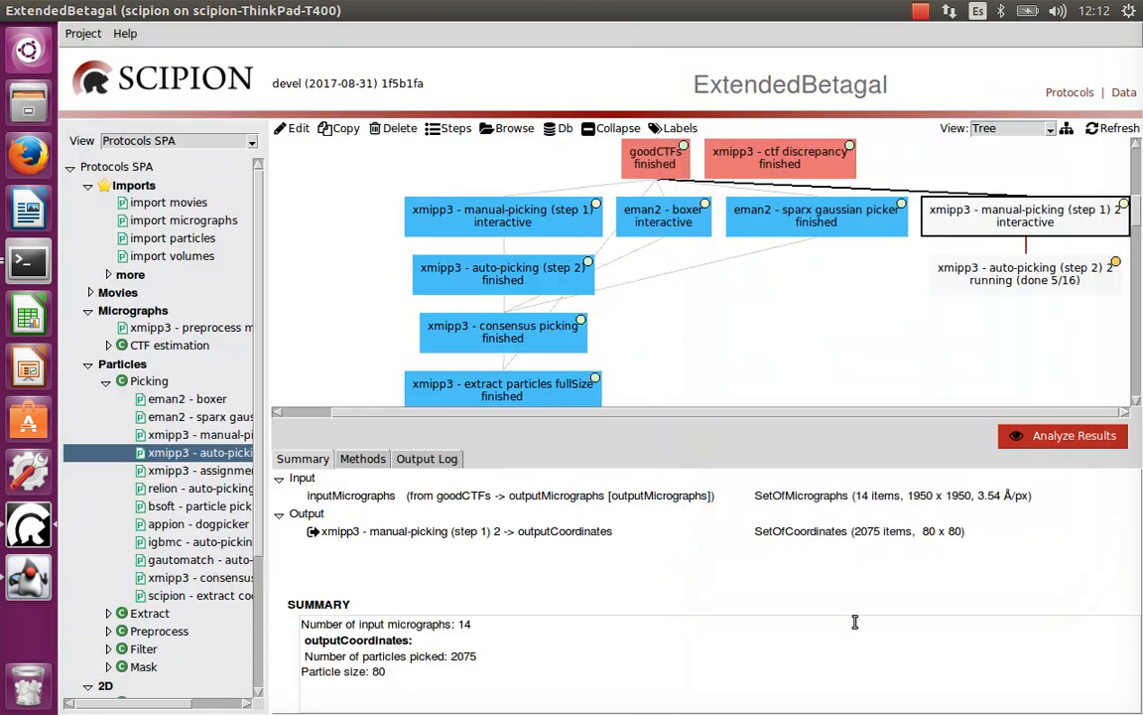
{"action": "left_click", "coordinate": [1004, 284]}
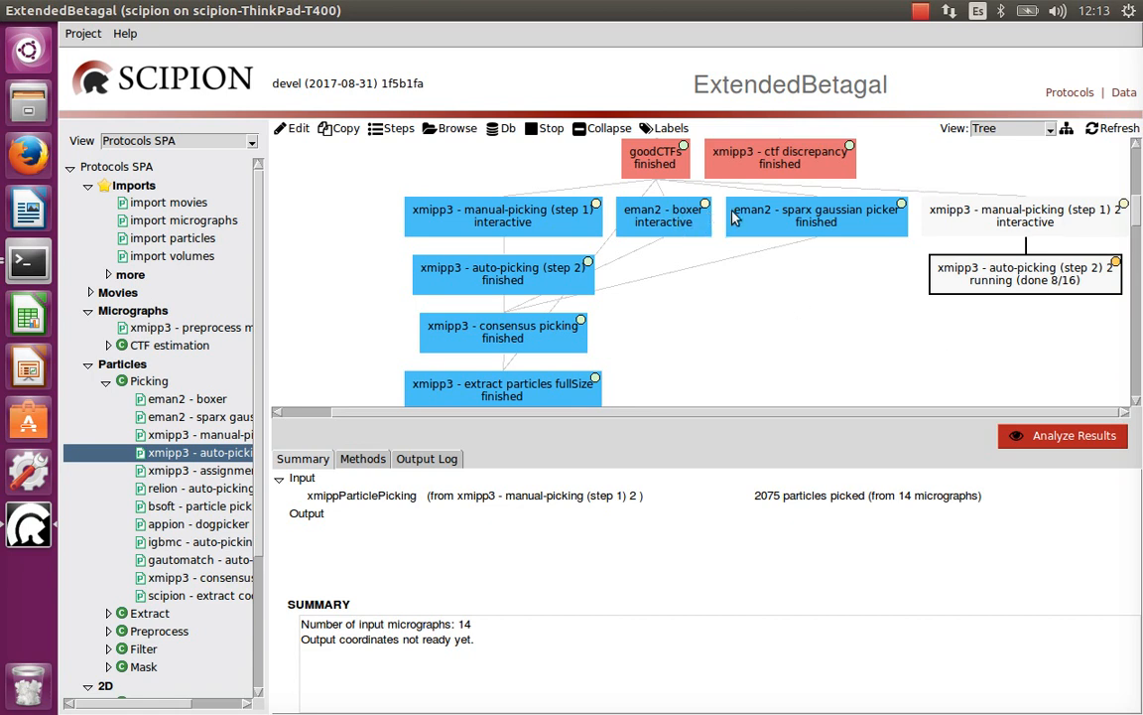
{"action": "mouse_move", "coordinate": [733, 212]}
- Run a new eman2 - boxer protocol with the goodCTFs output micrographs as input and locate it in the project tree
{"action": "left_click", "coordinate": [171, 400]}
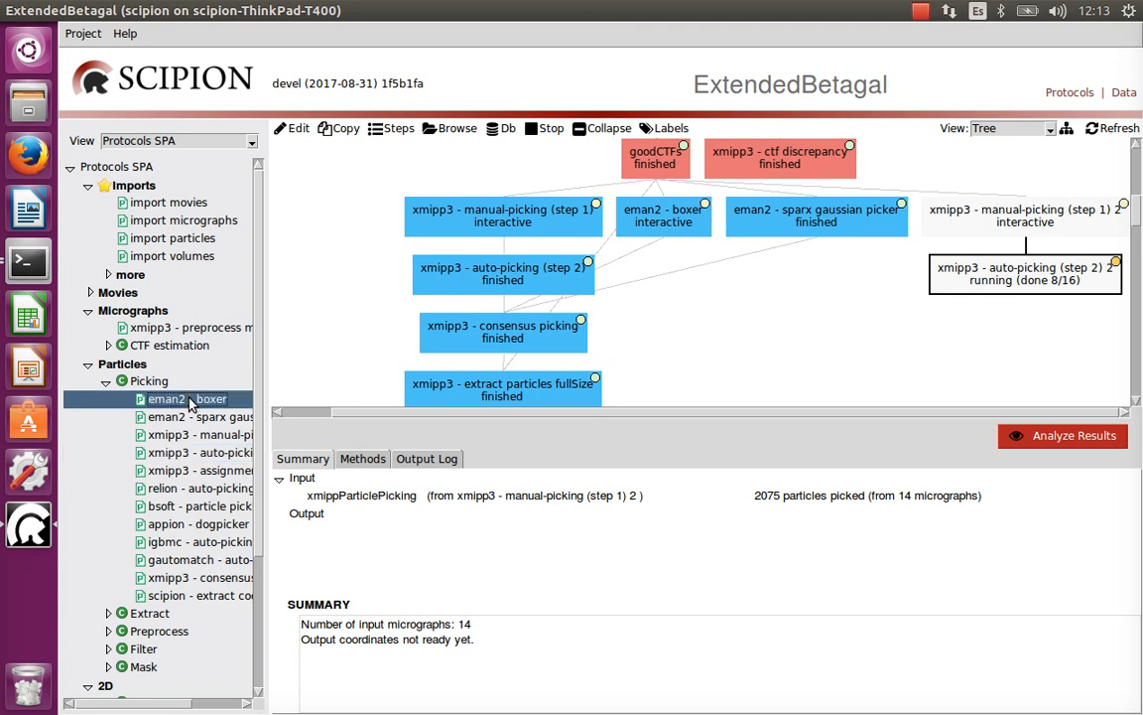
{"action": "double_click", "coordinate": [171, 400]}
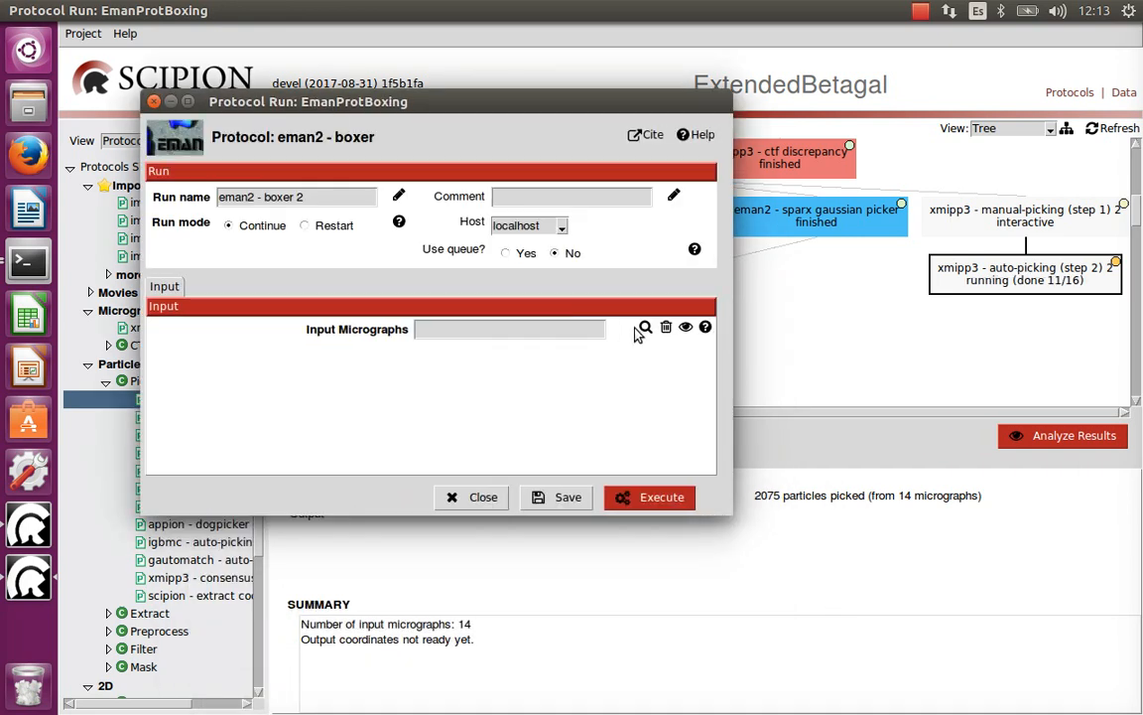
{"action": "left_click", "coordinate": [646, 329]}
{"action": "left_click", "coordinate": [375, 415]}
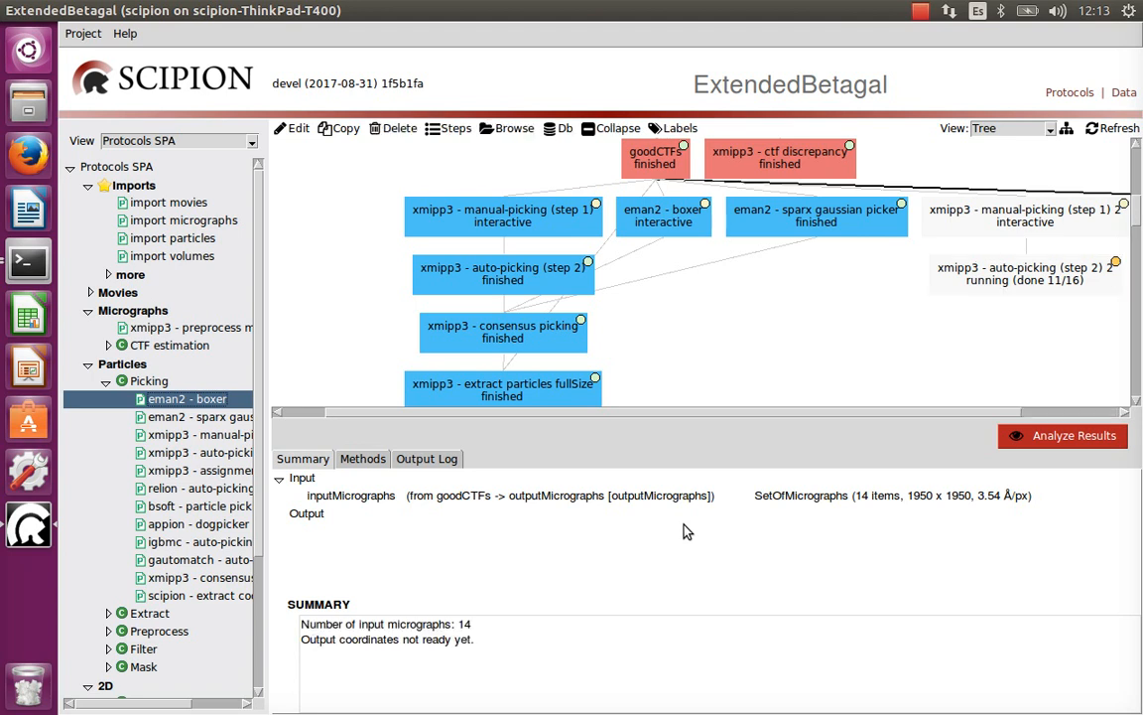
{"action": "left_click_drag", "start_coordinate": [986, 412], "coordinate": [1109, 413]}
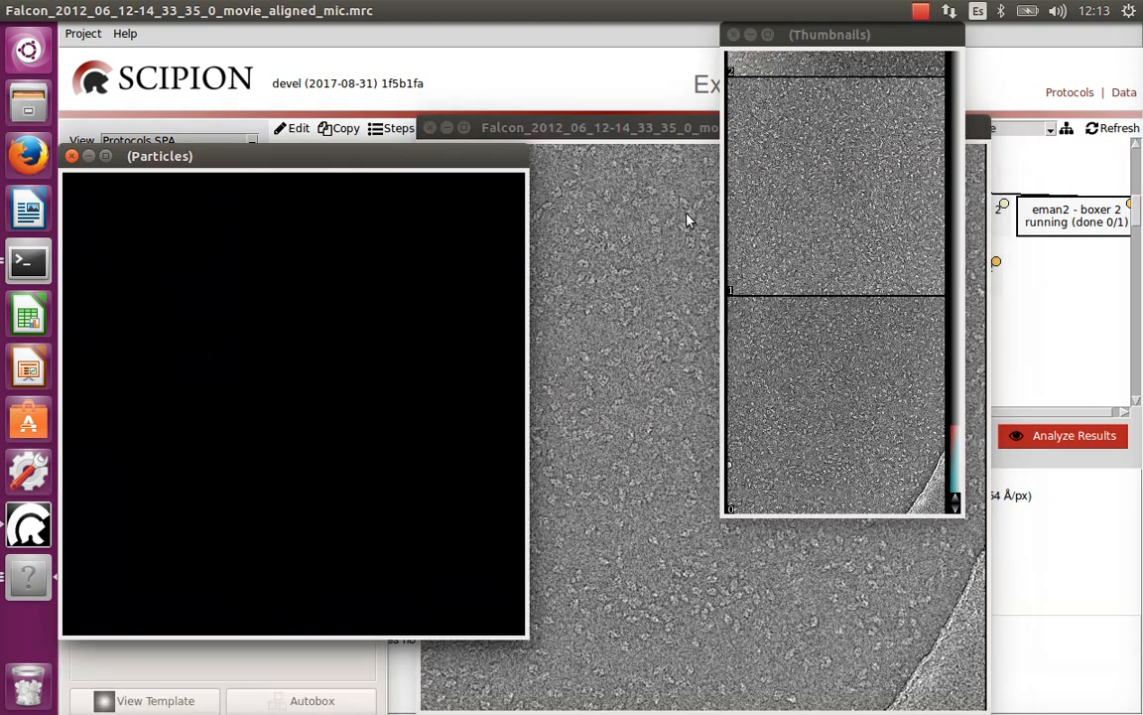
- Spread out the thumbnails and micrograph windows and bring the whole e2boxer settings window into view
{"action": "left_click_drag", "start_coordinate": [847, 39], "coordinate": [983, 93]}
{"action": "left_click_drag", "start_coordinate": [706, 119], "coordinate": [609, 62]}
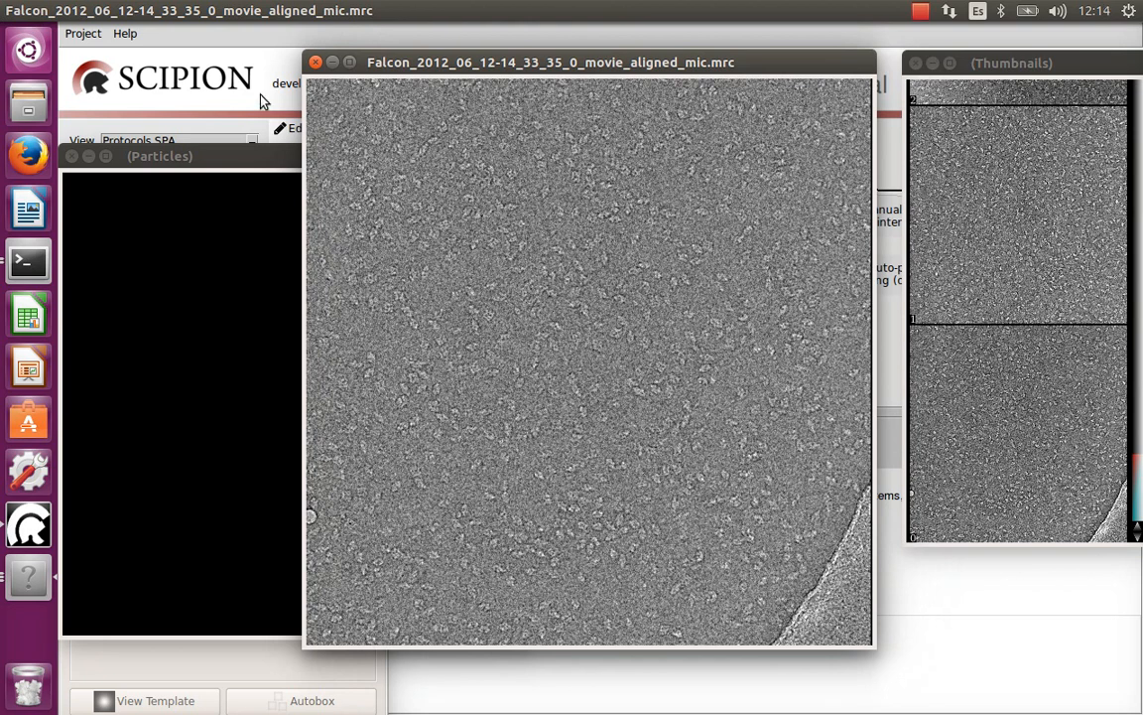
{"action": "left_click", "coordinate": [275, 157]}
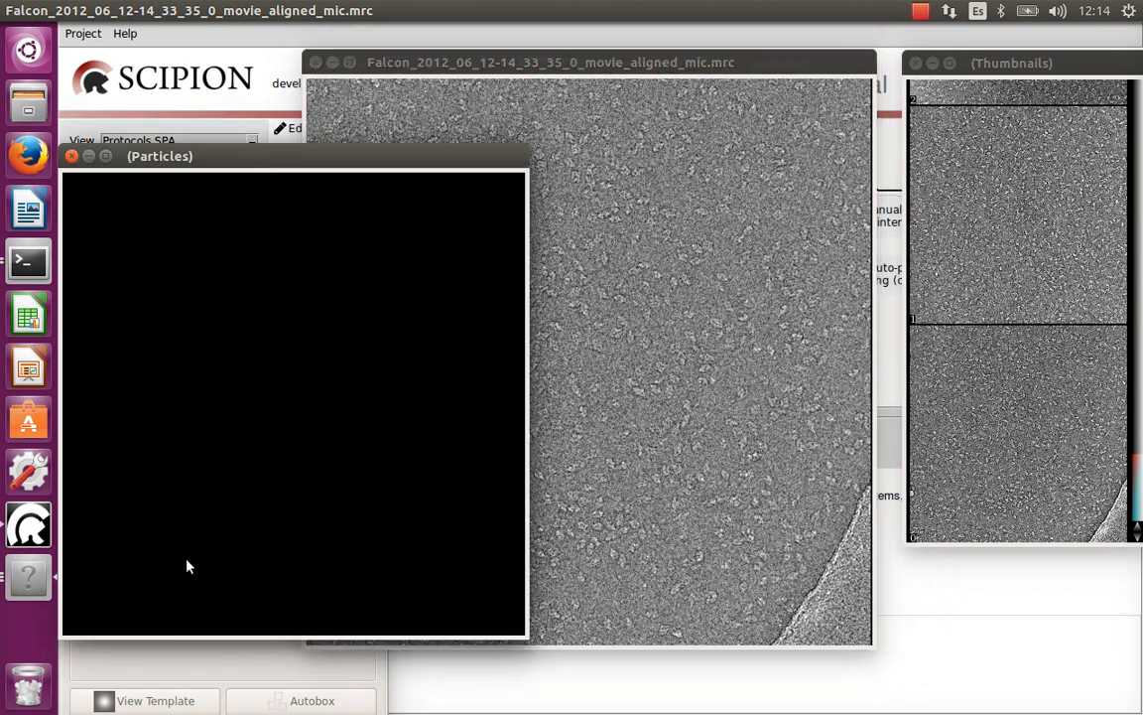
{"action": "left_click", "coordinate": [27, 571]}
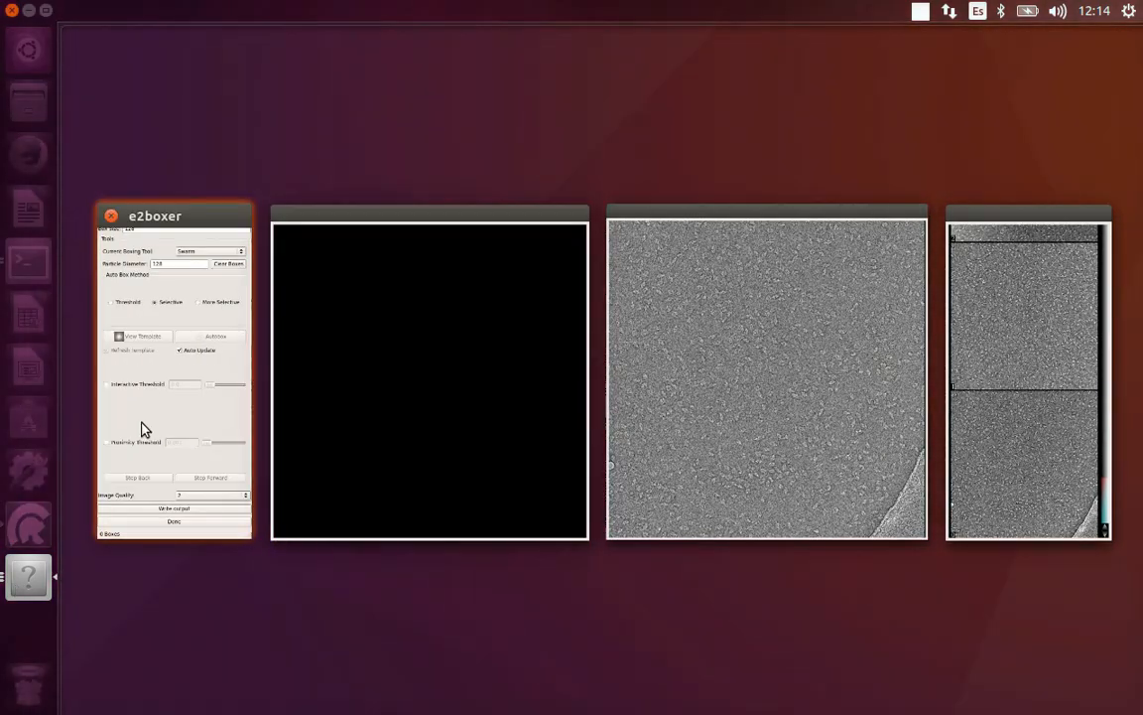
{"action": "left_click", "coordinate": [144, 431]}
{"action": "left_click_drag", "start_coordinate": [309, 416], "coordinate": [655, 33]}
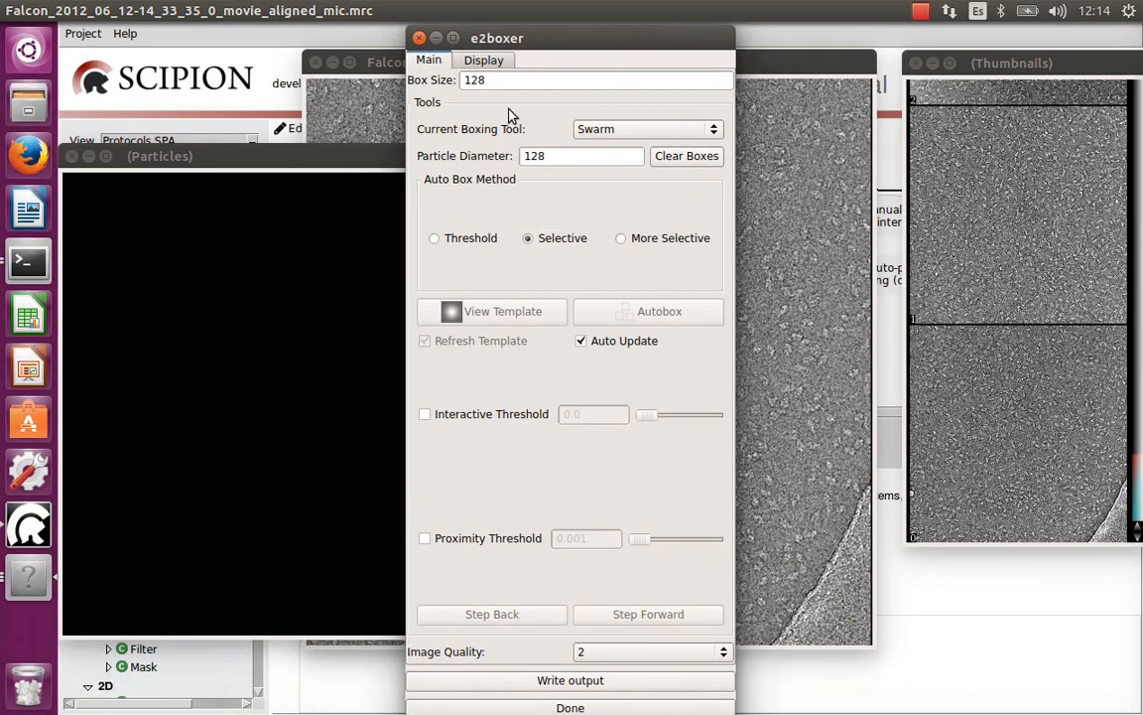
- Set both the box size and the particle diameter to 80 in e2boxer
{"action": "left_click_drag", "start_coordinate": [508, 84], "coordinate": [452, 88]}
{"action": "type", "text": "80"}
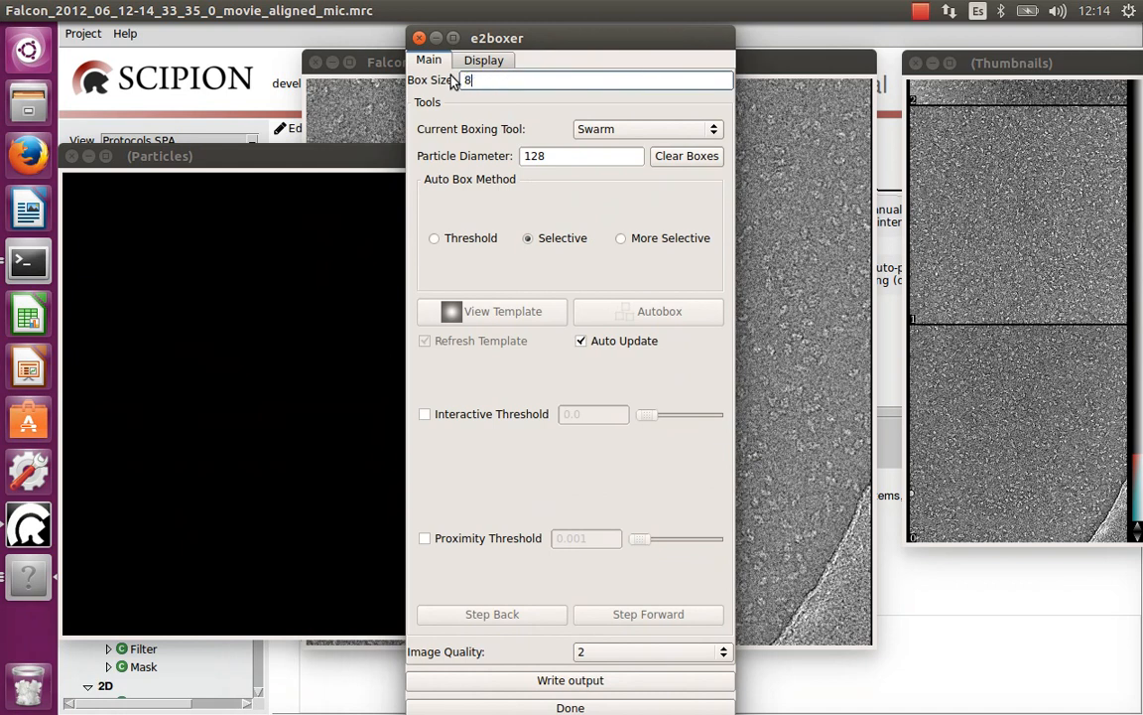
{"action": "left_click_drag", "start_coordinate": [571, 162], "coordinate": [456, 157]}
{"action": "type", "text": "80"}
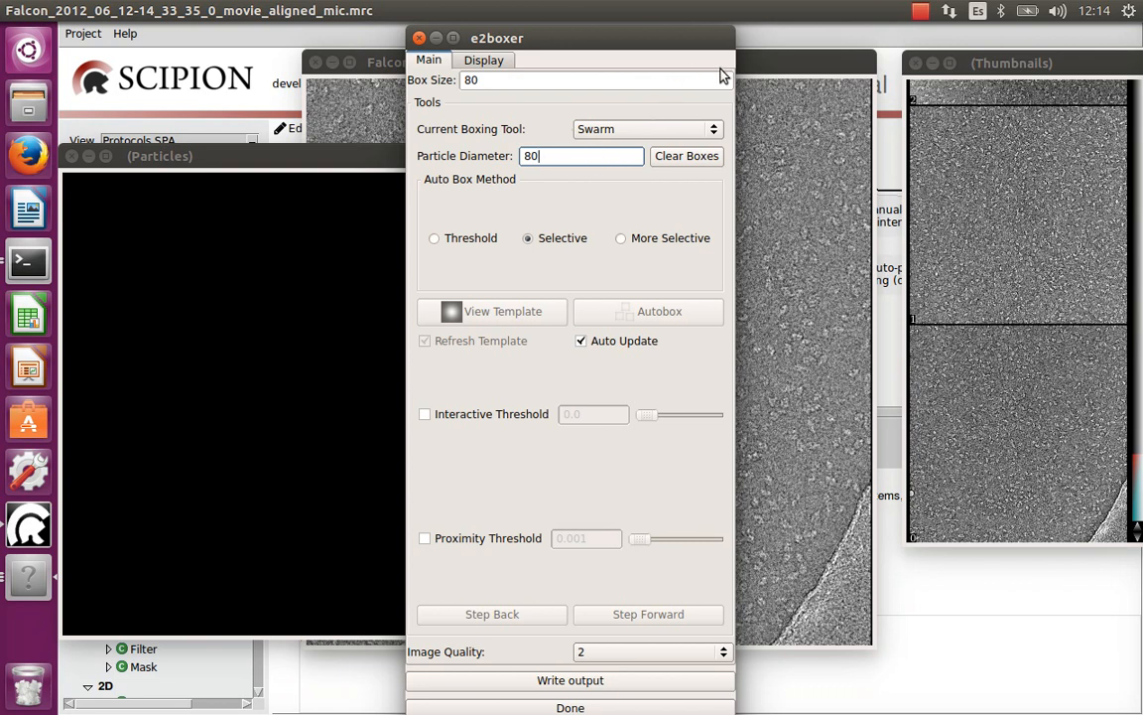
- Pick a reference particle in the upper right of the first micrograph and remove a false automatic box left of its centre
{"action": "left_click", "coordinate": [764, 66]}
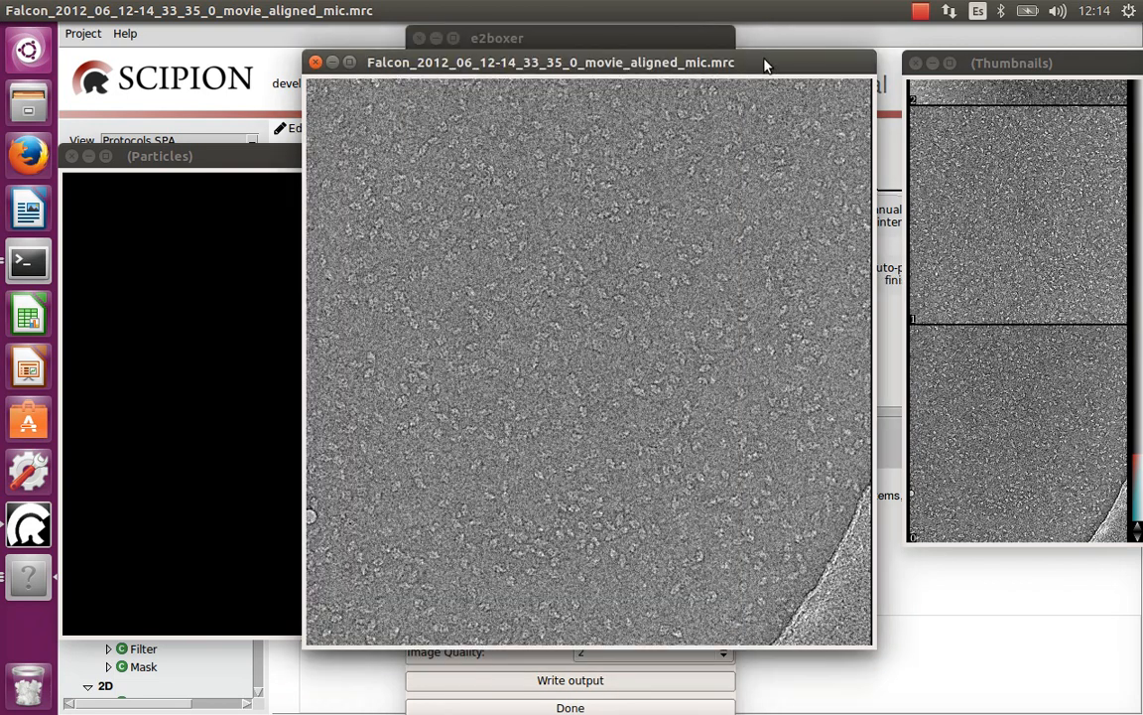
{"action": "left_click", "coordinate": [704, 214]}
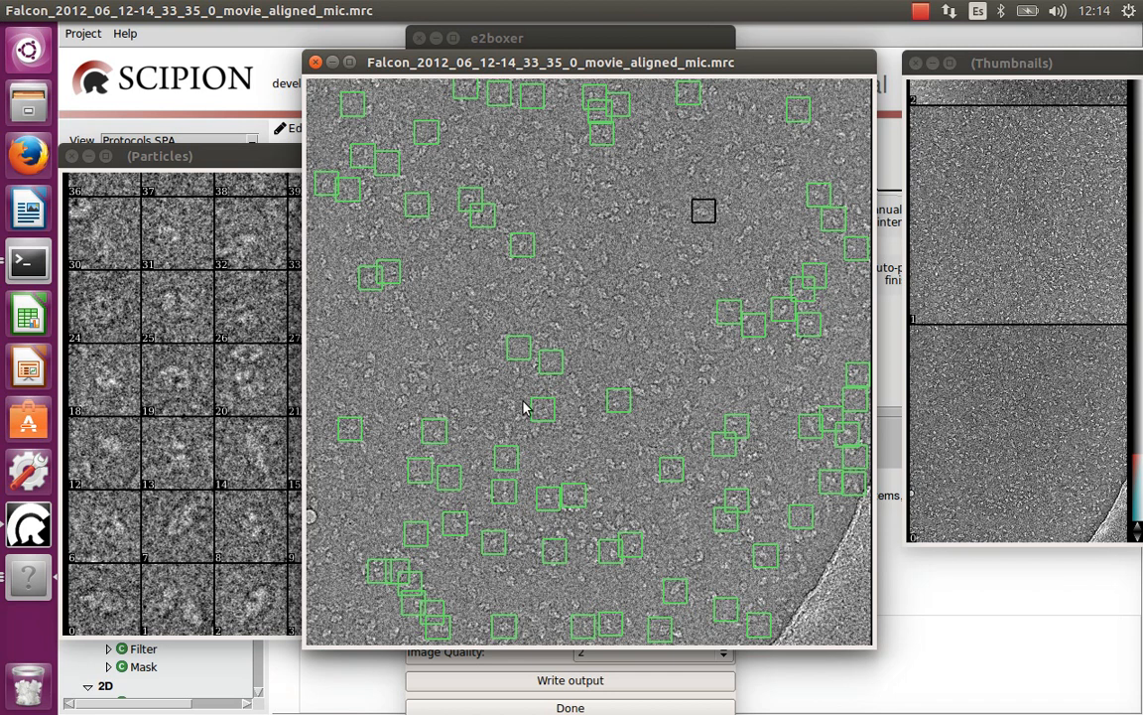
{"action": "left_click", "coordinate": [517, 358], "text": "shift"}
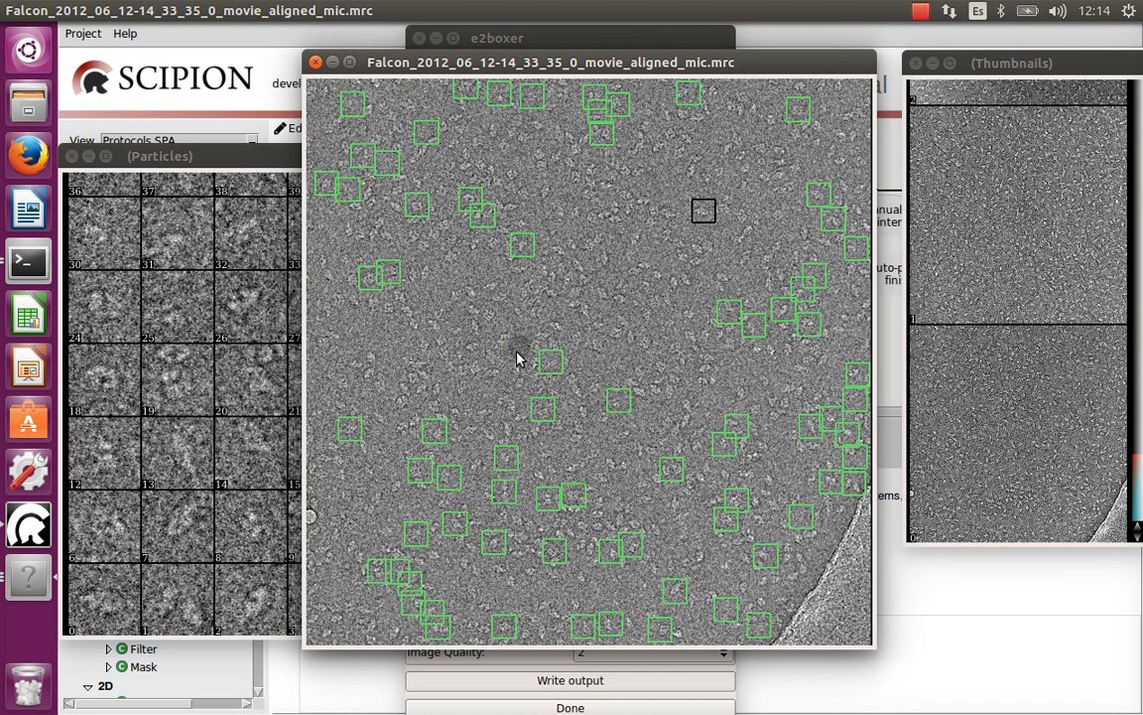
- Erase a false automatic box near the centre of the first micrograph and pick five more reference particles across it
{"action": "left_click", "coordinate": [552, 369], "text": "shift"}
{"action": "left_click", "coordinate": [616, 333]}
{"action": "left_click_drag", "start_coordinate": [616, 331], "coordinate": [615, 332]}
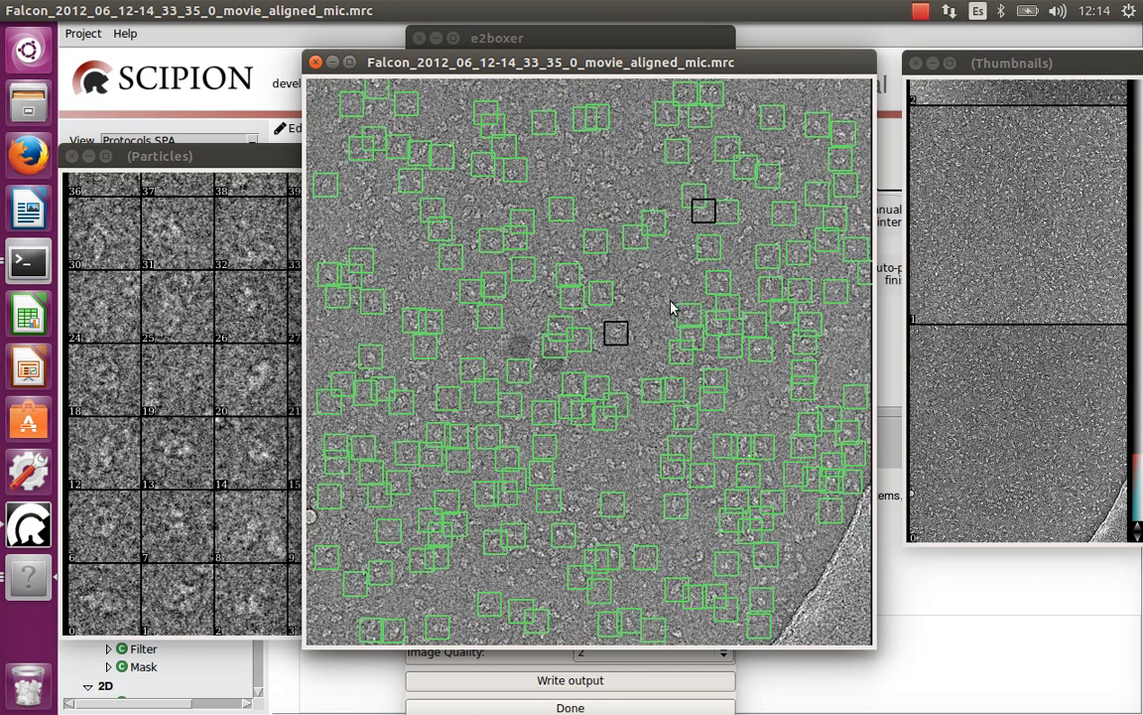
{"action": "left_click", "coordinate": [685, 288]}
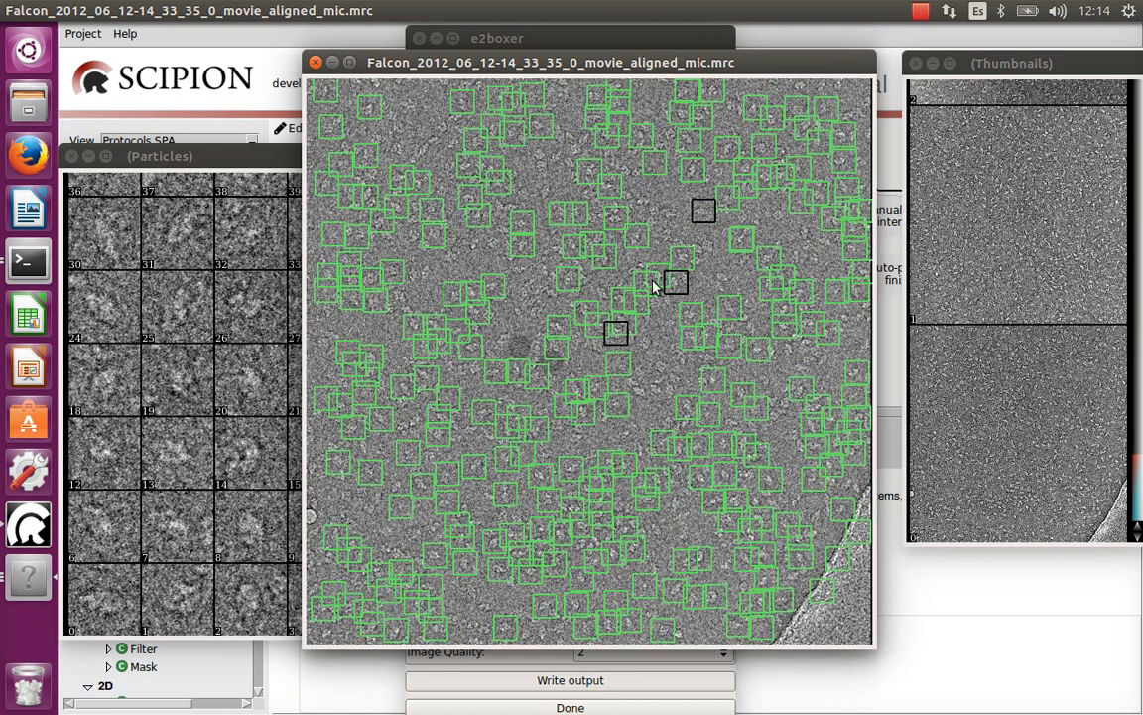
{"action": "left_click", "coordinate": [427, 279]}
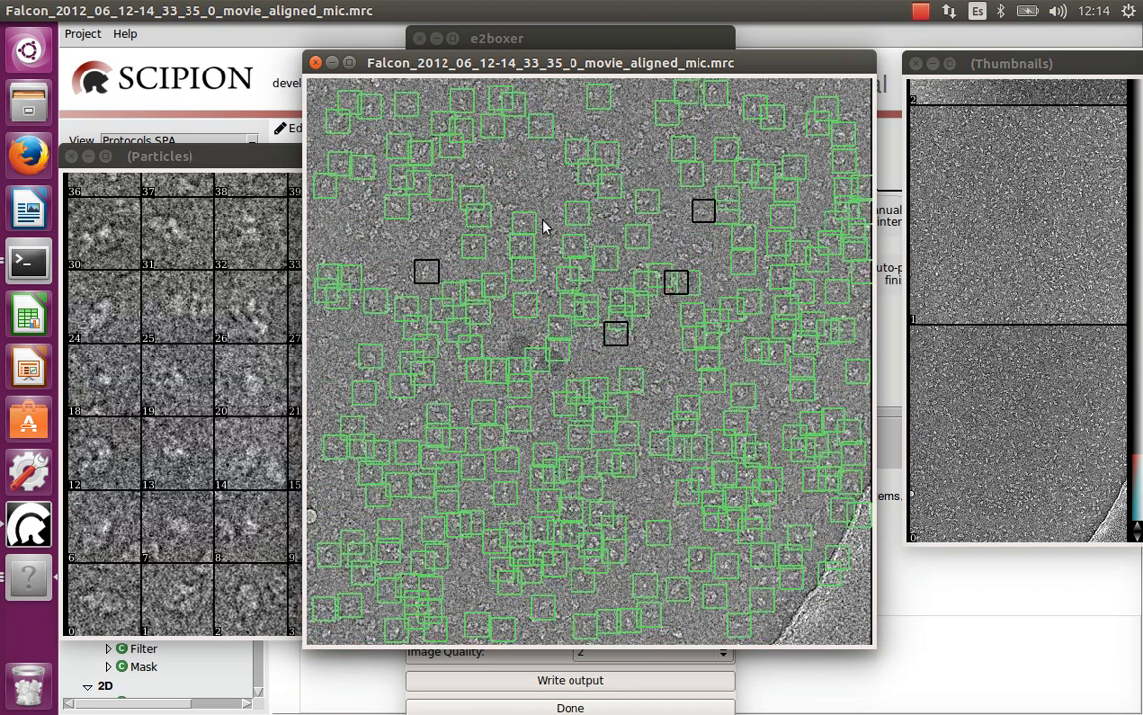
{"action": "left_click", "coordinate": [514, 170]}
{"action": "left_click_drag", "start_coordinate": [512, 171], "coordinate": [511, 179]}
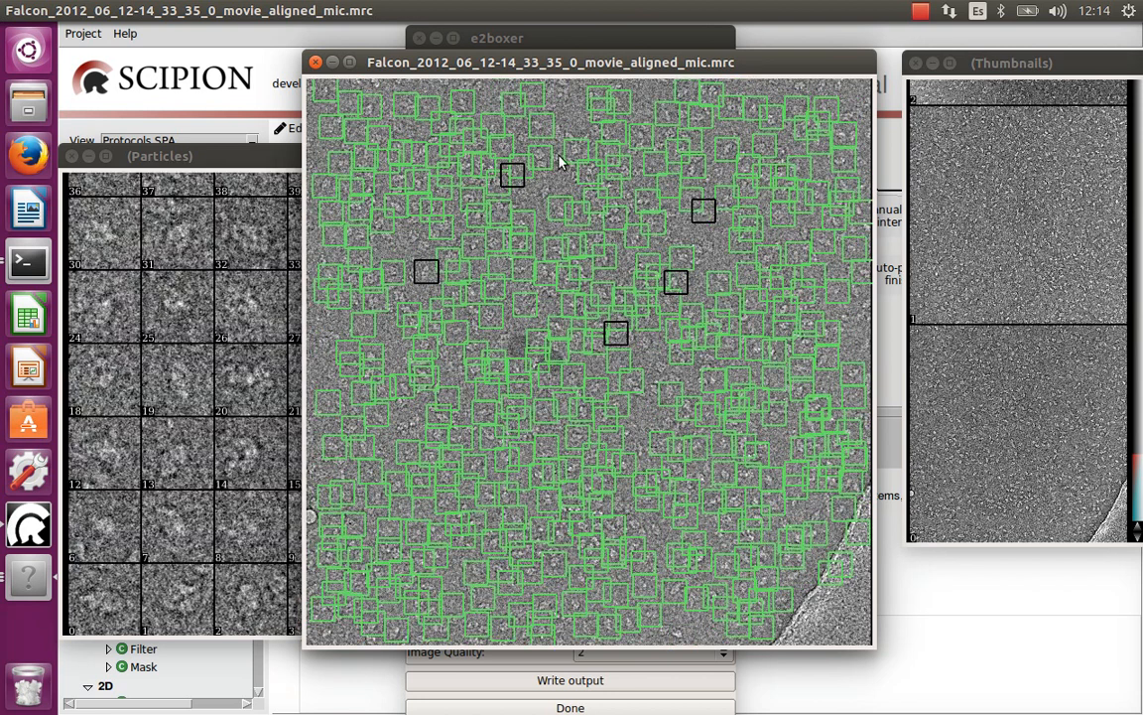
{"action": "left_click", "coordinate": [660, 363]}
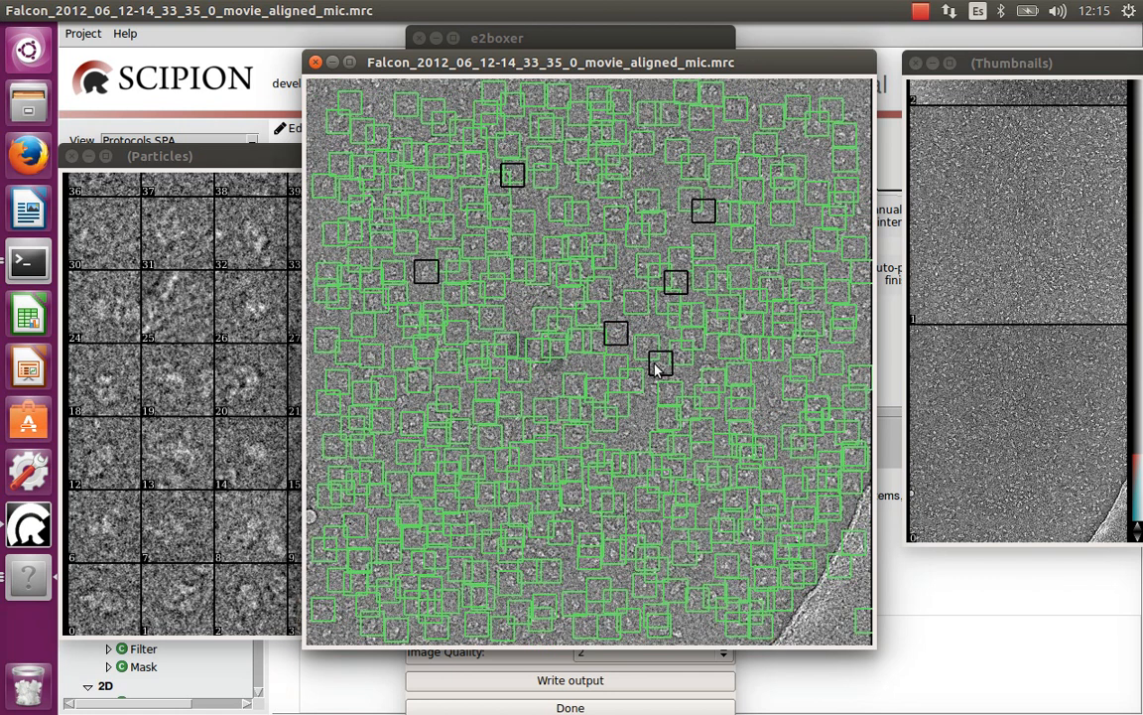
{"action": "left_click_drag", "start_coordinate": [655, 369], "coordinate": [650, 379]}
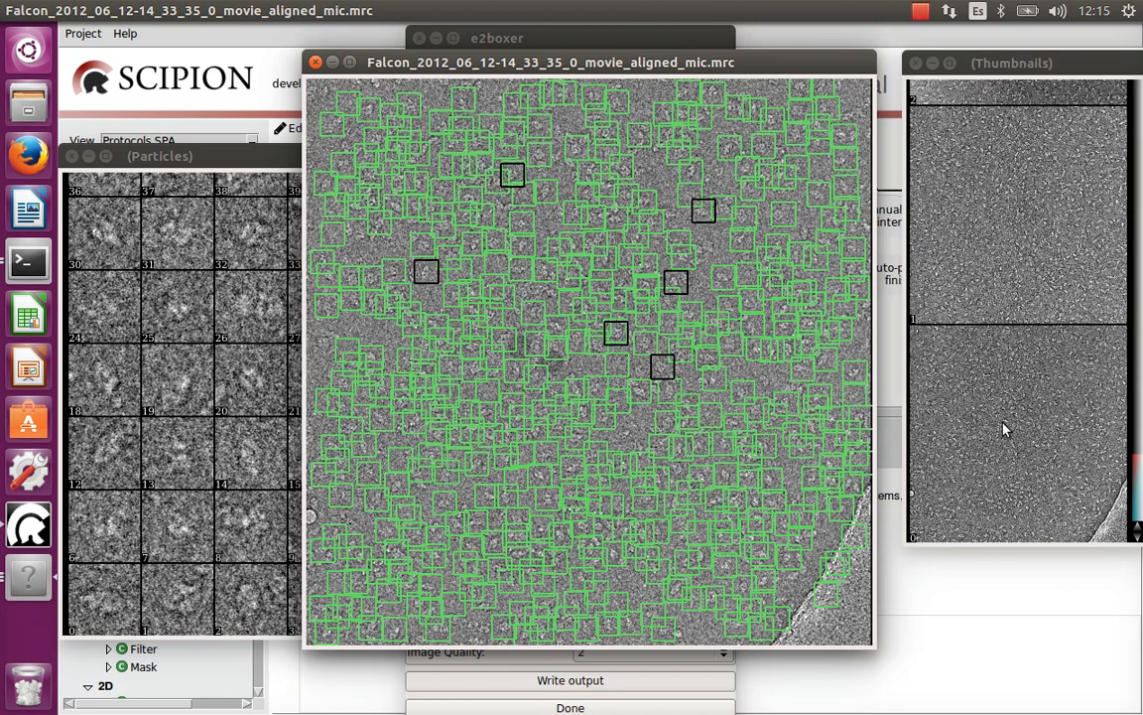
- Open micrograph 1 from the thumbnails and erase the false automatic boxes in its upper-left area
{"action": "left_click", "coordinate": [1000, 279]}
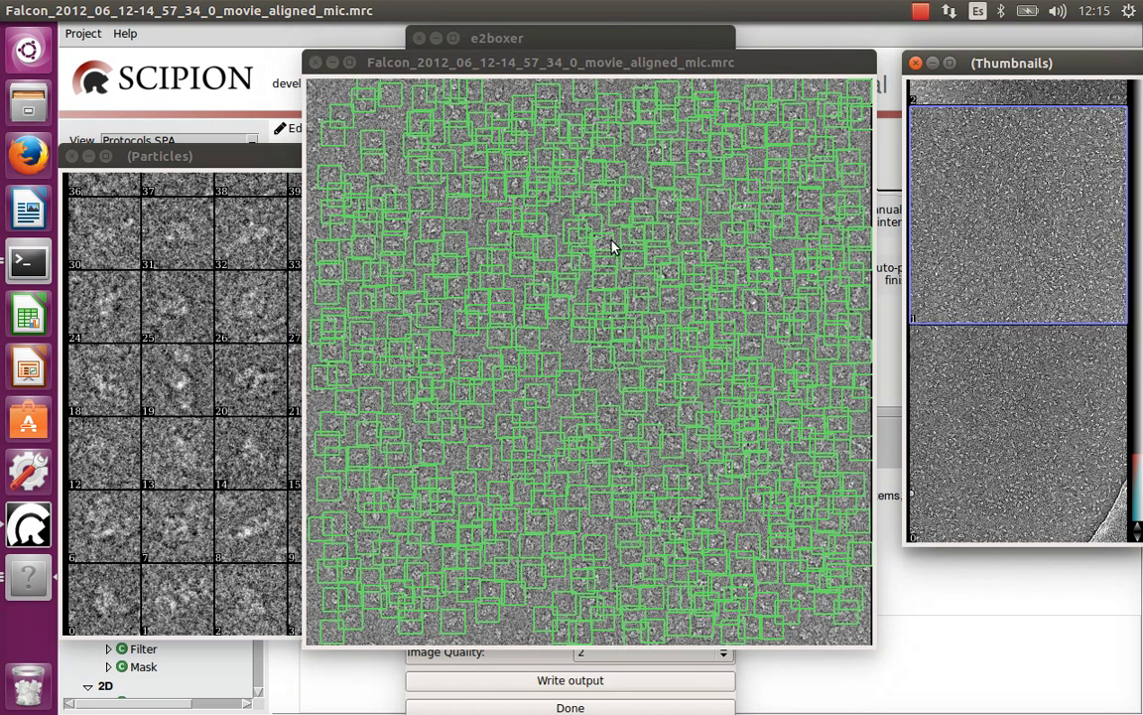
{"action": "left_click", "coordinate": [471, 218]}
{"action": "left_click", "coordinate": [468, 212], "text": "shift"}
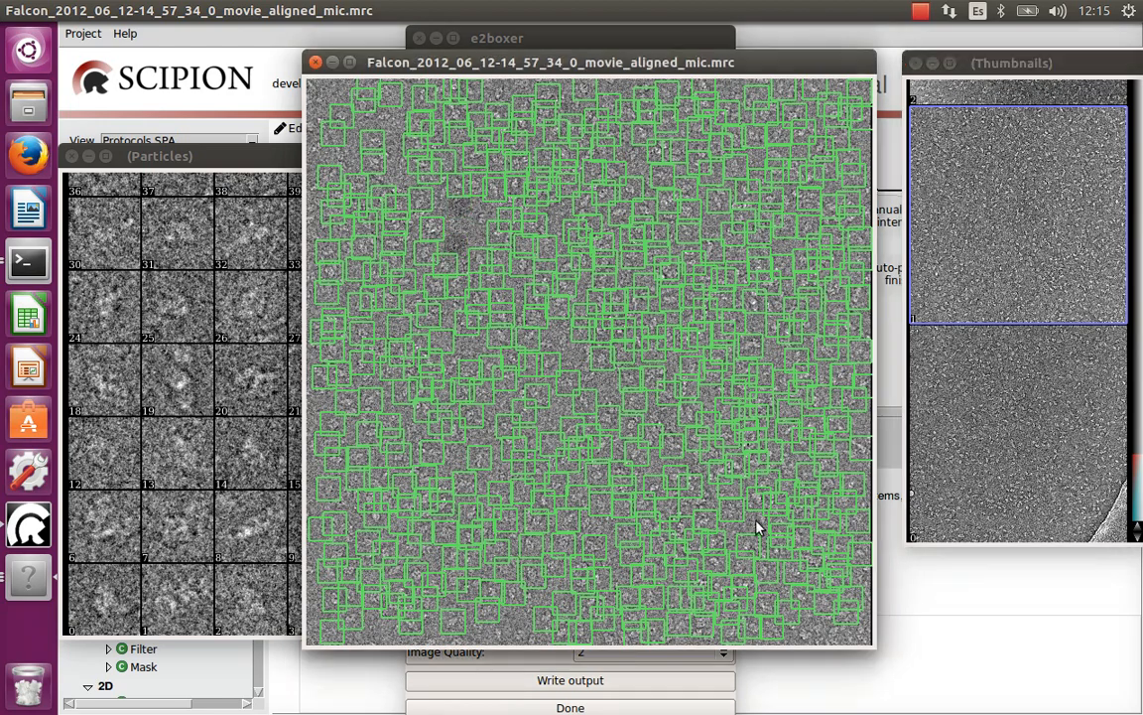
- Open micrographs 2, 3 and 4 one after another from the thumbnails for automatic boxing
{"action": "scroll", "coordinate": [1039, 436], "scroll_direction": "up", "scroll_amount": 2}
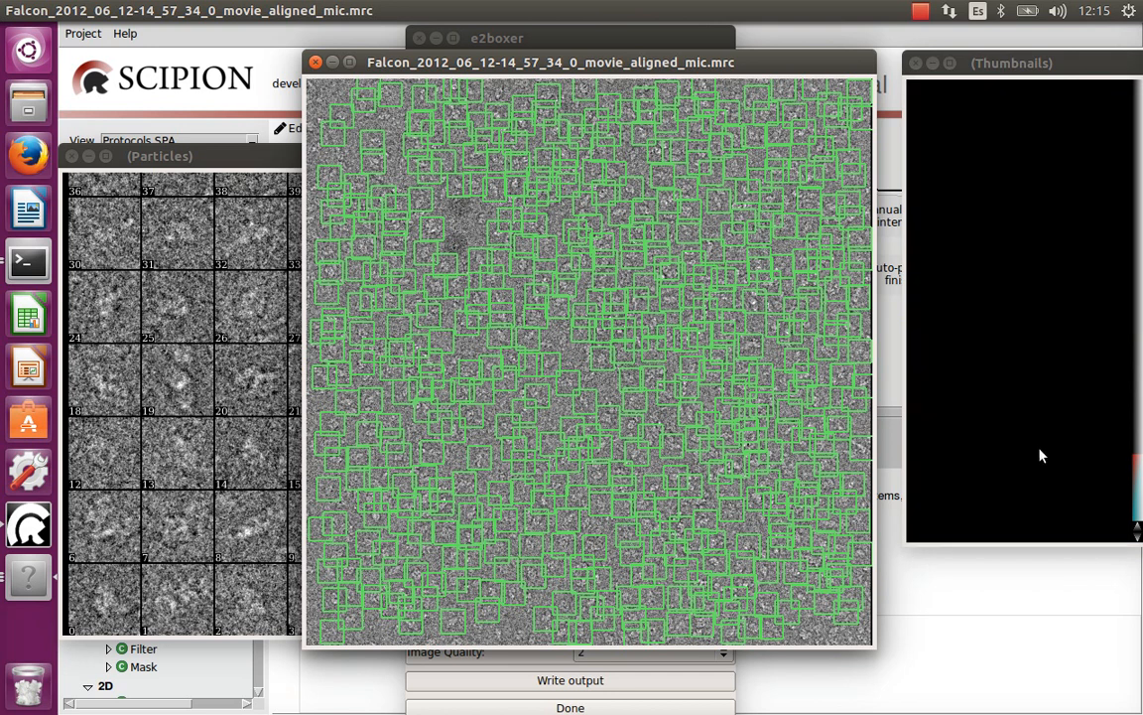
{"action": "left_click", "coordinate": [1139, 500]}
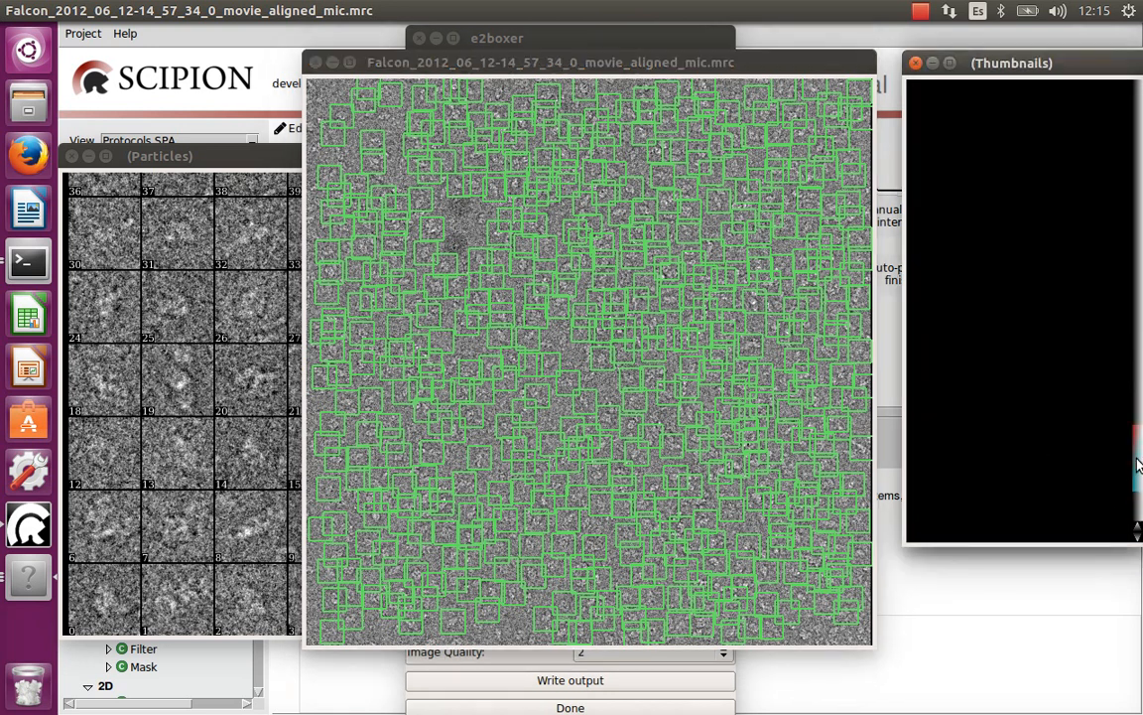
{"action": "left_click", "coordinate": [1020, 174]}
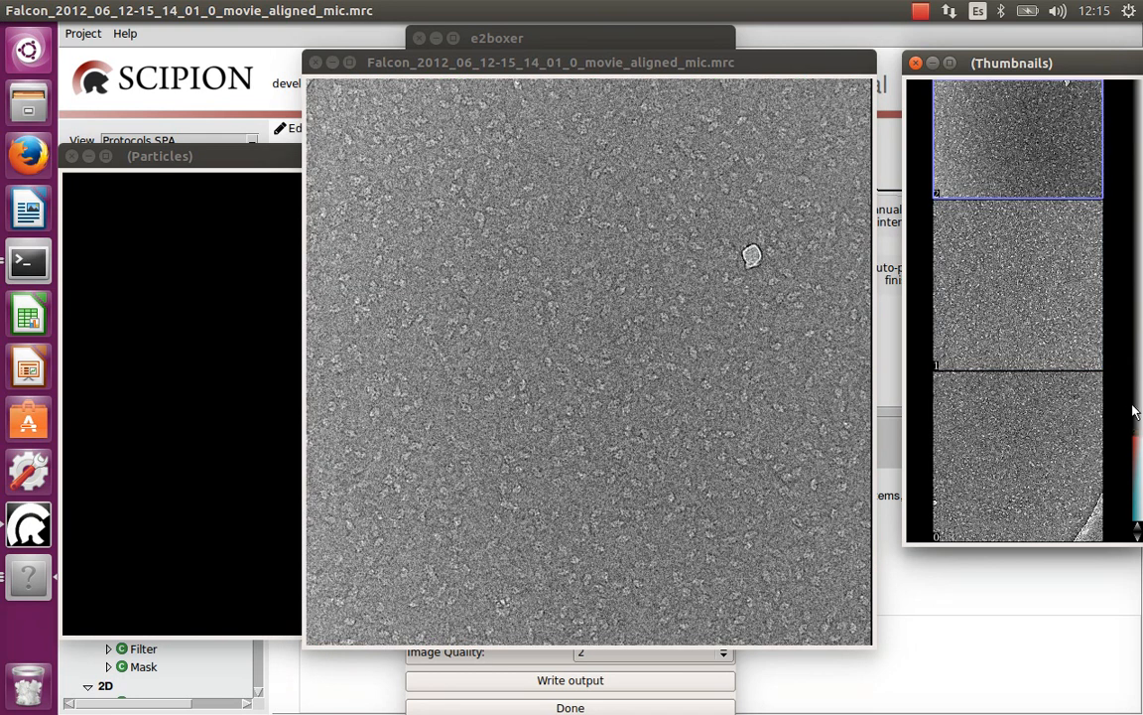
{"action": "left_click_drag", "start_coordinate": [1134, 482], "coordinate": [1115, 360]}
{"action": "left_click", "coordinate": [1041, 388]}
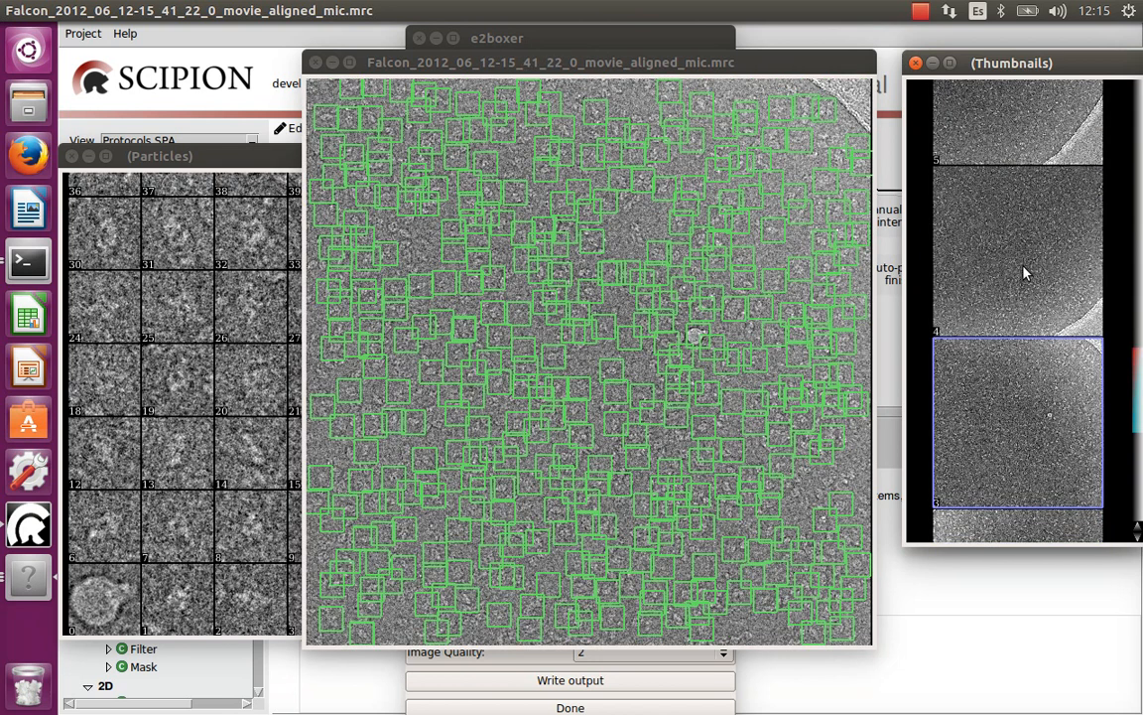
{"action": "left_click", "coordinate": [1025, 273]}
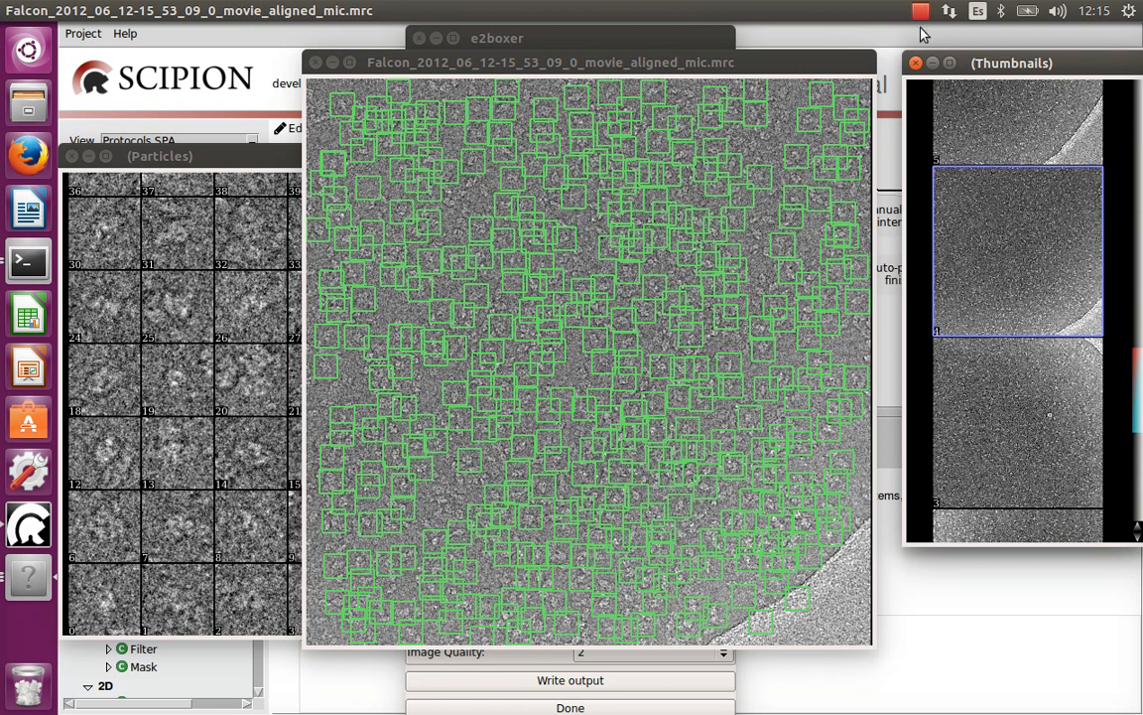
- Close e2boxer and save the picked coordinates as the protocol output
{"action": "left_click", "coordinate": [419, 38]}
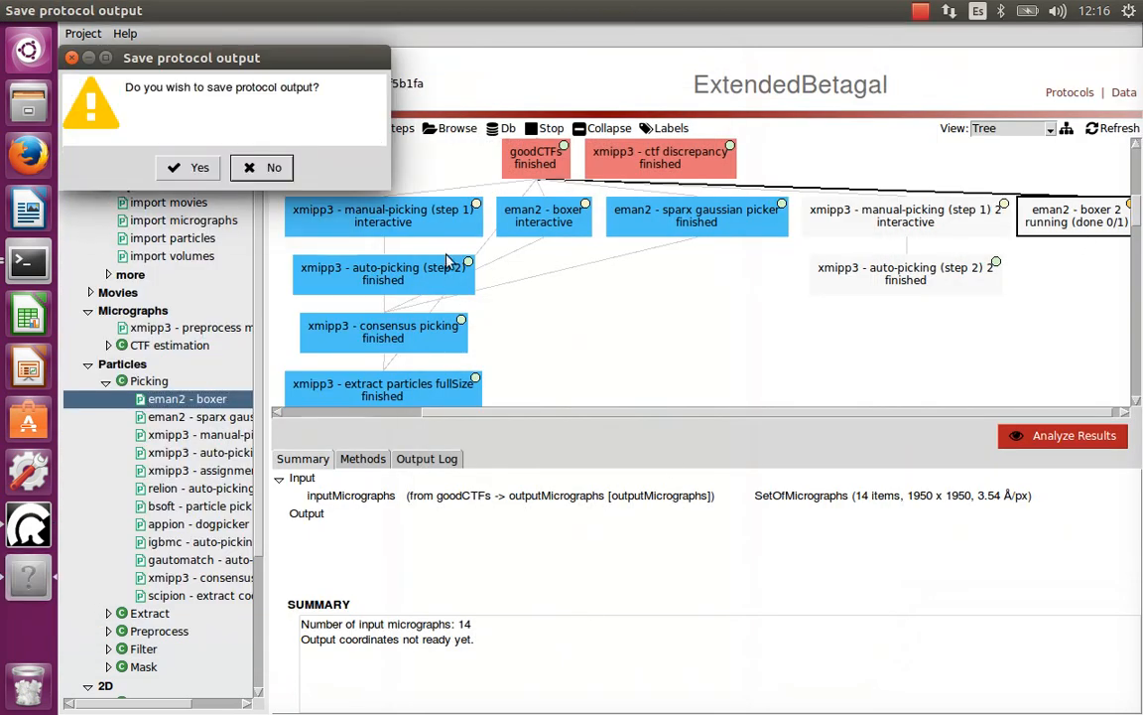
{"action": "left_click", "coordinate": [199, 168]}
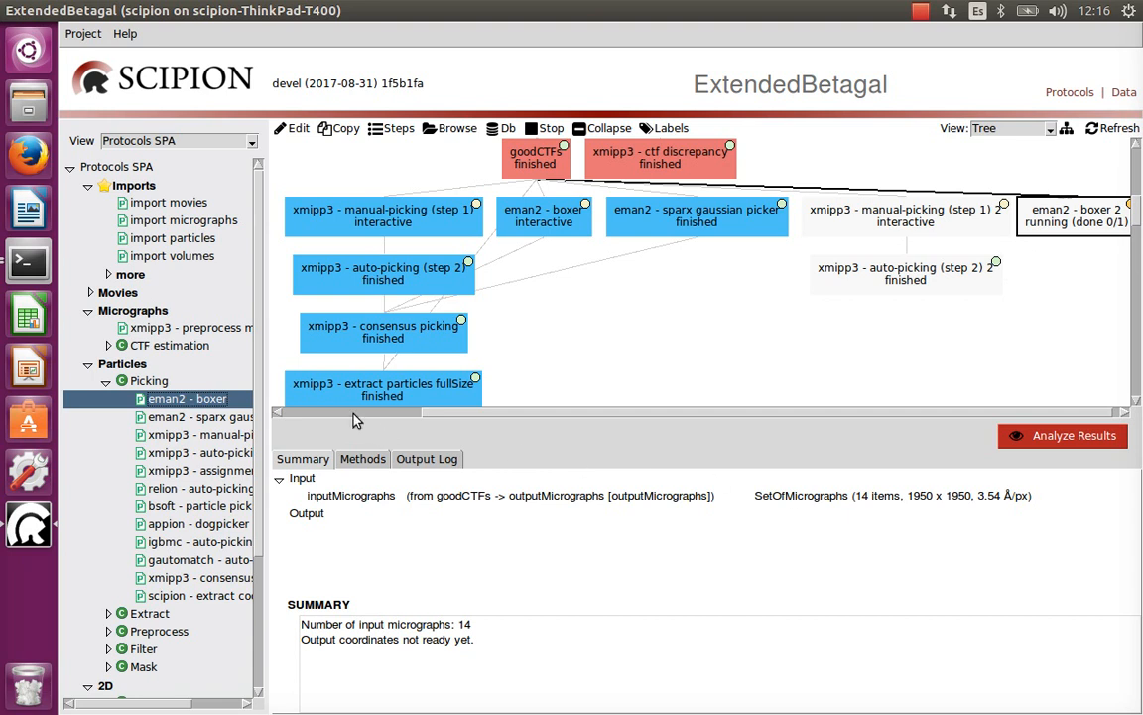
- Check the output of xmipp3 - auto-picking (step 2) 2 and refresh the eman2 - boxer 2 run in the project tree
{"action": "left_click", "coordinate": [903, 278]}
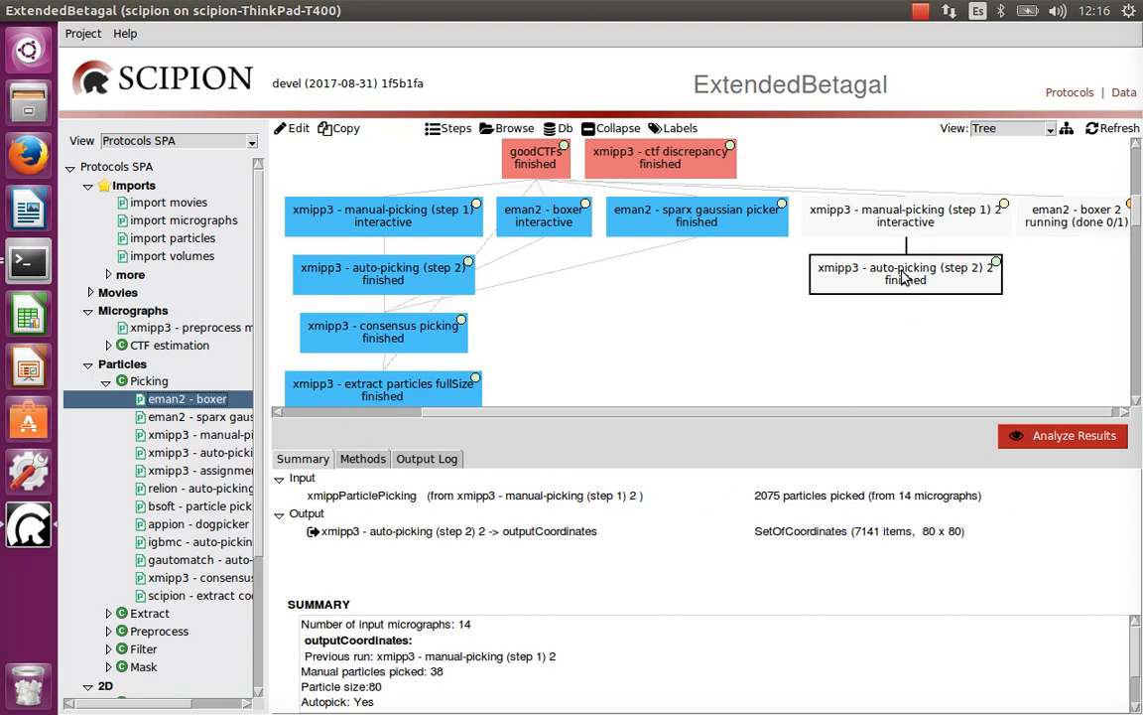
{"action": "left_click_drag", "start_coordinate": [470, 417], "coordinate": [327, 421]}
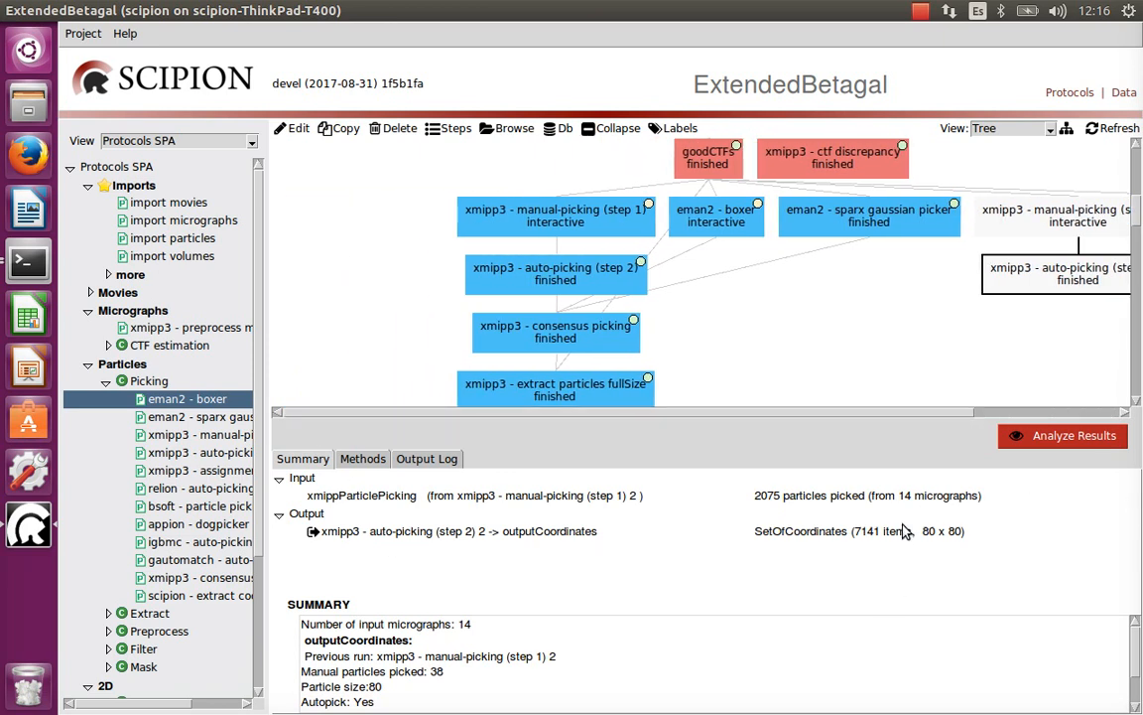
{"action": "left_click_drag", "start_coordinate": [889, 415], "coordinate": [1046, 415]}
{"action": "left_click", "coordinate": [1069, 222]}
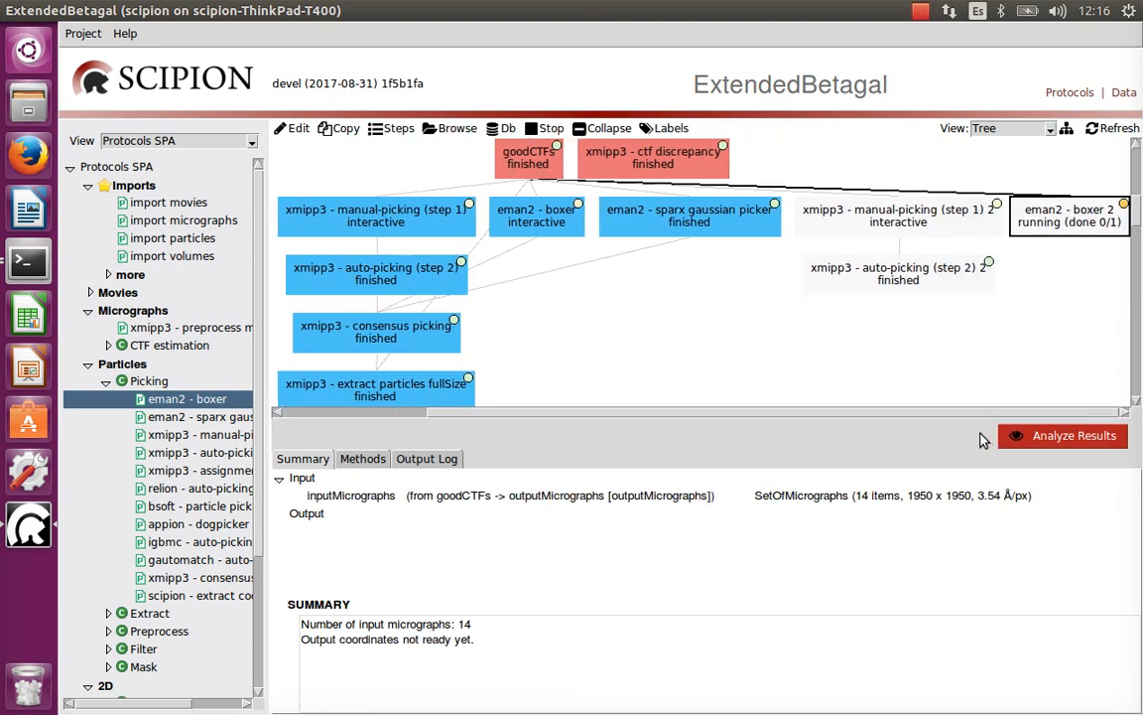
{"action": "left_click", "coordinate": [1117, 132]}
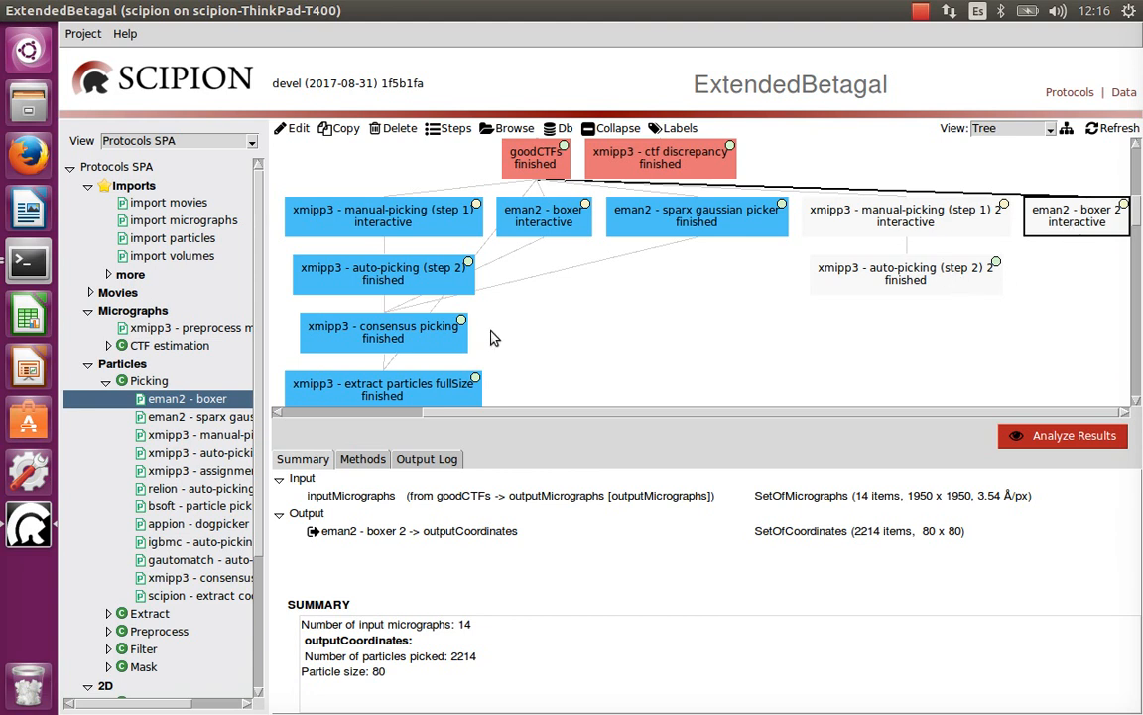
- Delete the runs xmipp3 - manual-picking (step 1) 2, xmipp3 - auto-picking (step 2) 2 and eman2 - boxer 2
{"action": "left_click", "coordinate": [909, 275]}
{"action": "left_click", "coordinate": [822, 216], "text": "ctrl"}
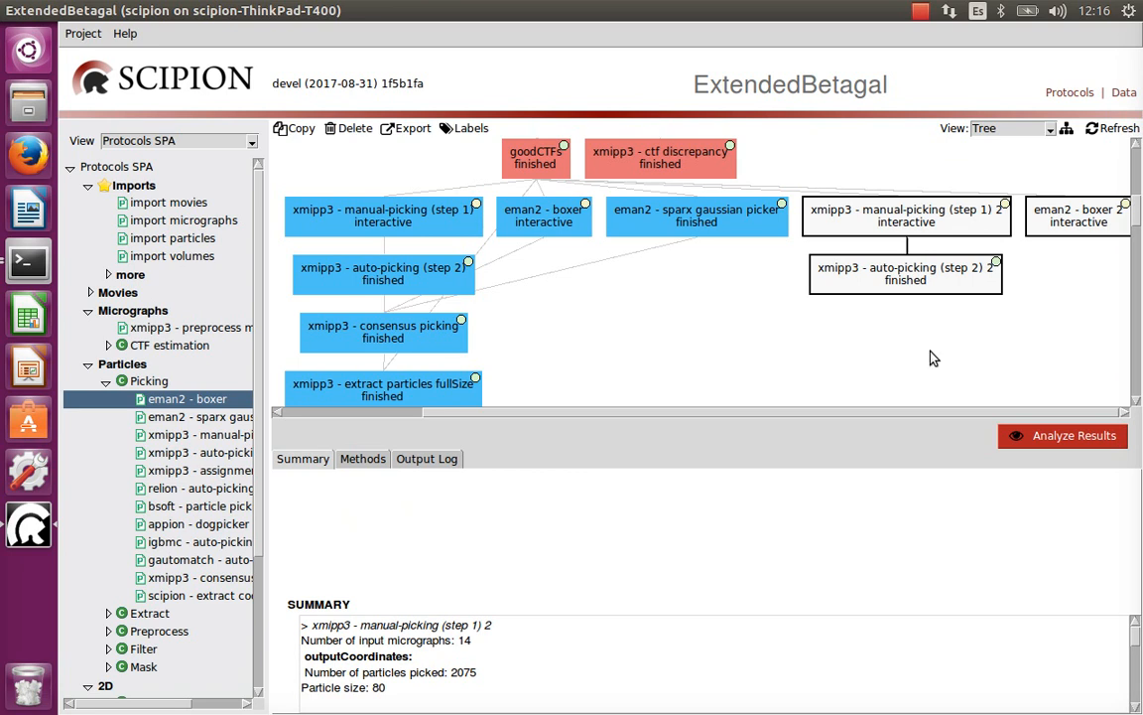
{"action": "key", "text": "Delete"}
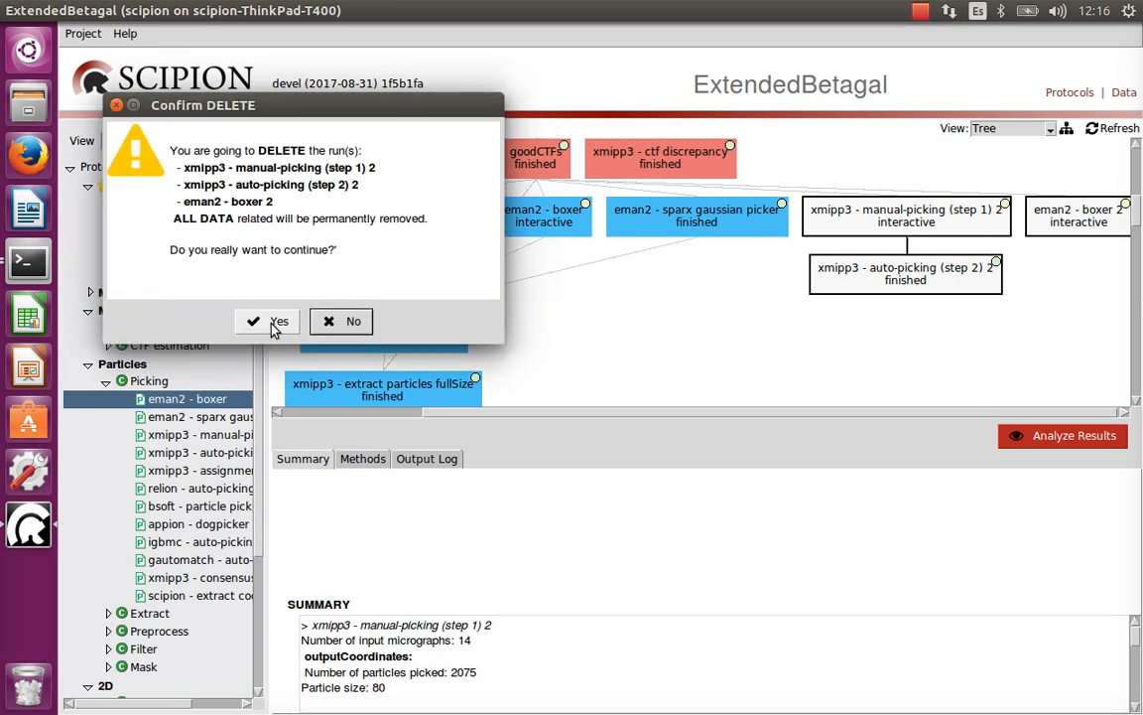
{"action": "left_click", "coordinate": [276, 325]}
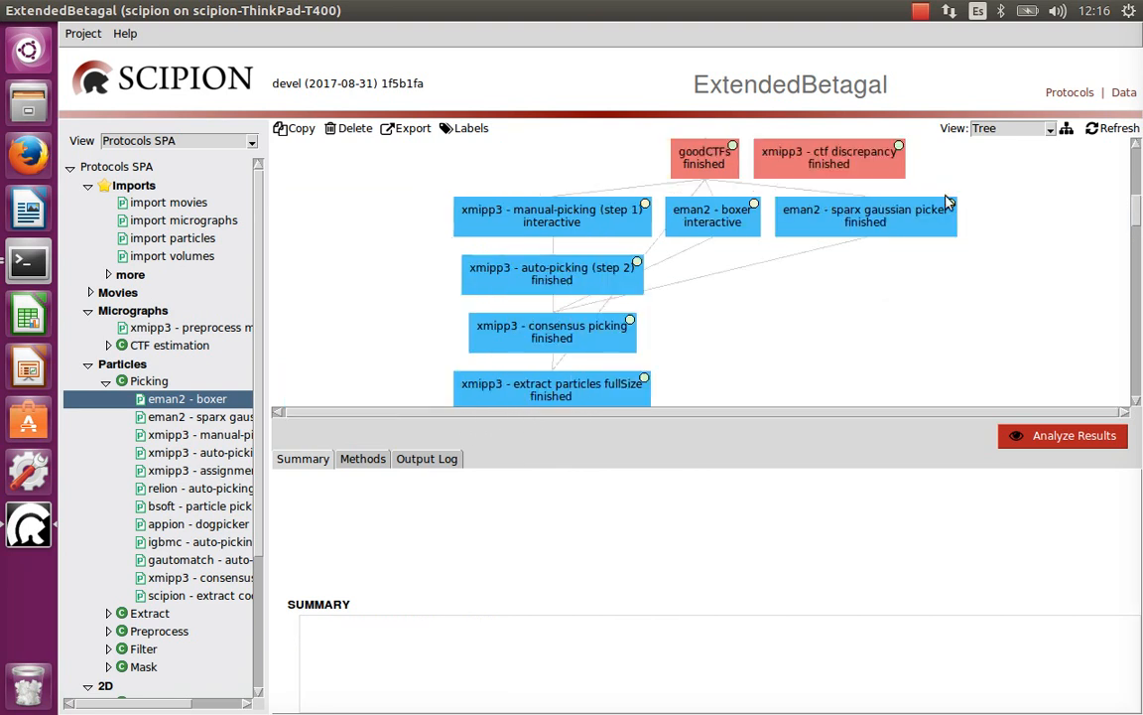
- Compare the output coordinates of the original eman2 - boxer, manual-picking (step 1), auto-picking (step 2) and sparx gaussian picker runs
{"action": "left_click", "coordinate": [736, 230]}
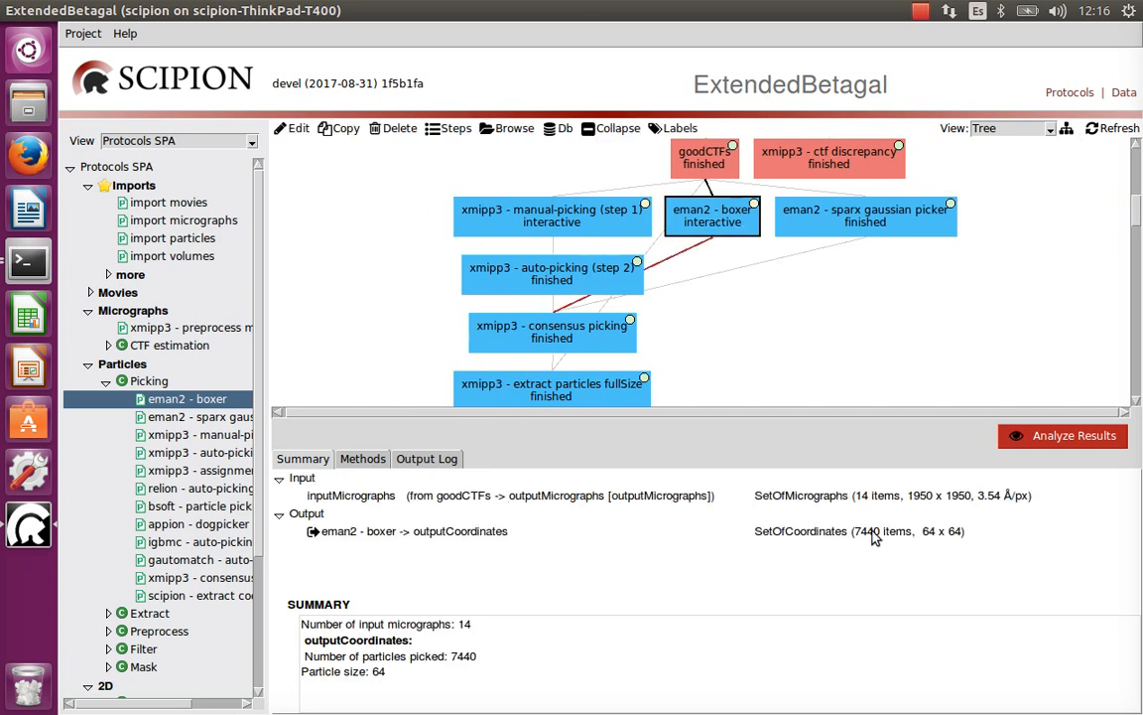
{"action": "left_click", "coordinate": [622, 226]}
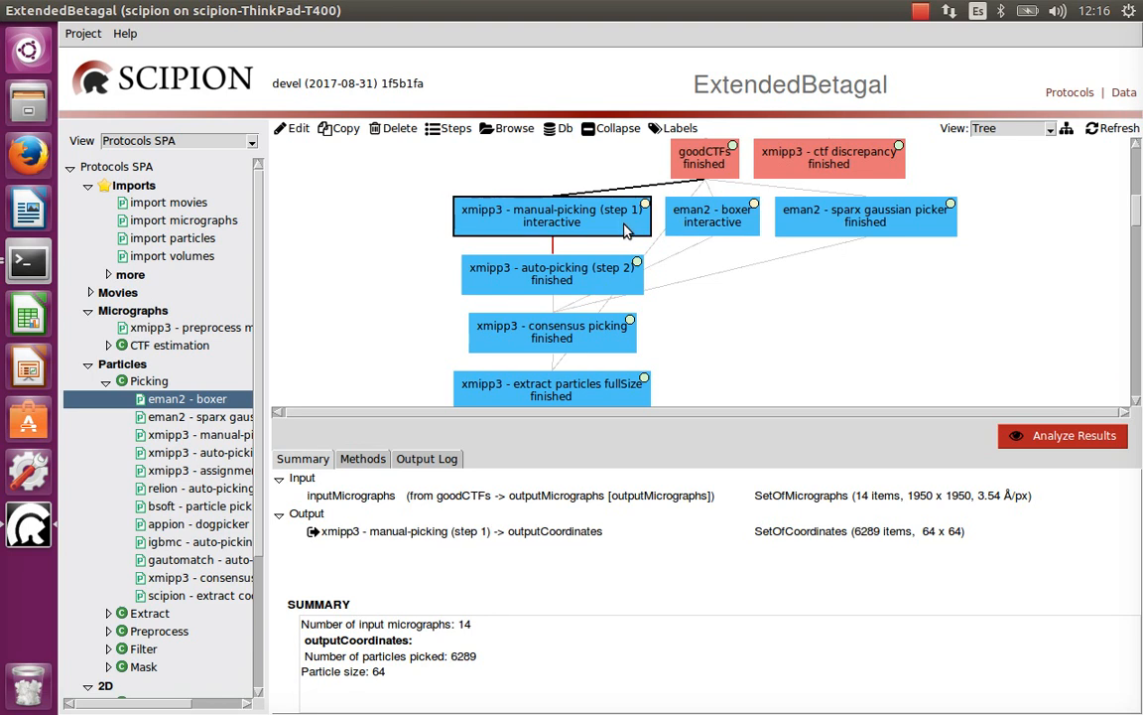
{"action": "left_click", "coordinate": [625, 270]}
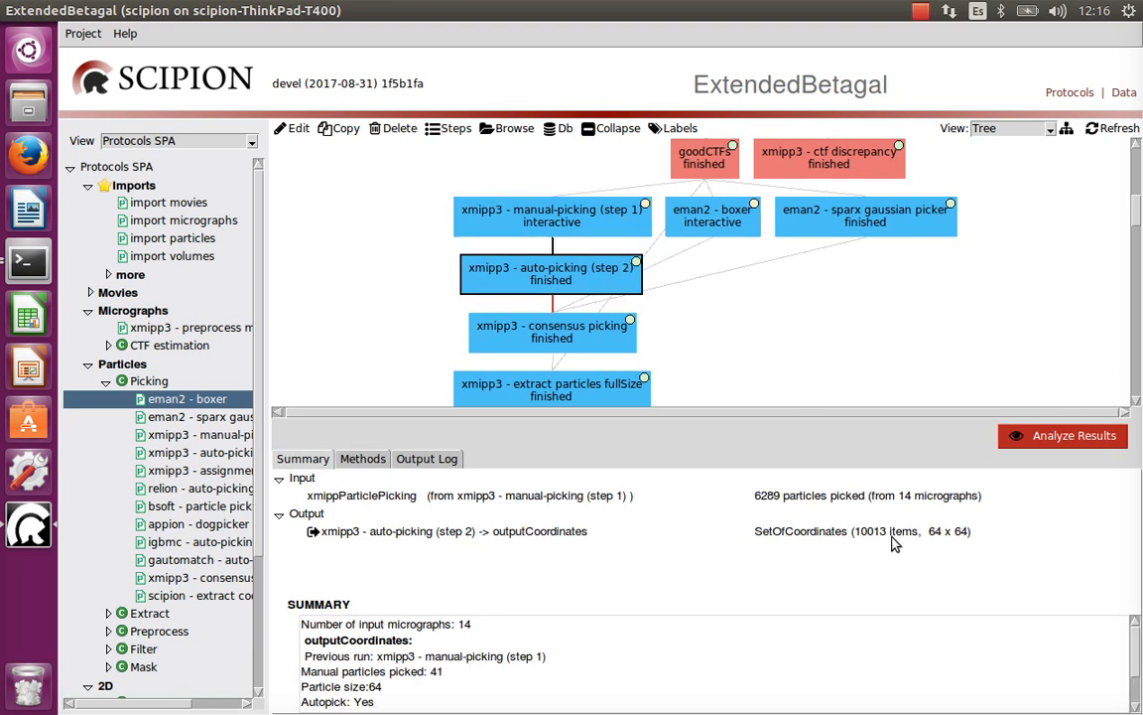
{"action": "left_click", "coordinate": [898, 227]}
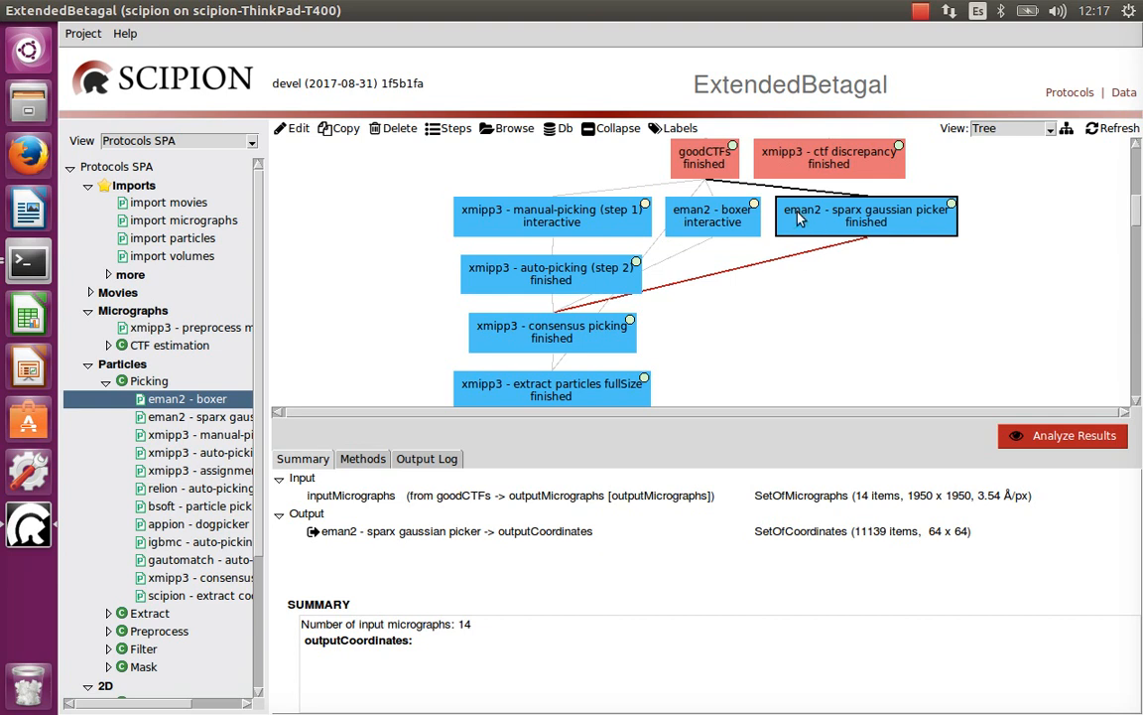
- Inspect the box size and picking parameters of the eman2 - sparx gaussian picker run and close its form unchanged
{"action": "left_click", "coordinate": [299, 130]}
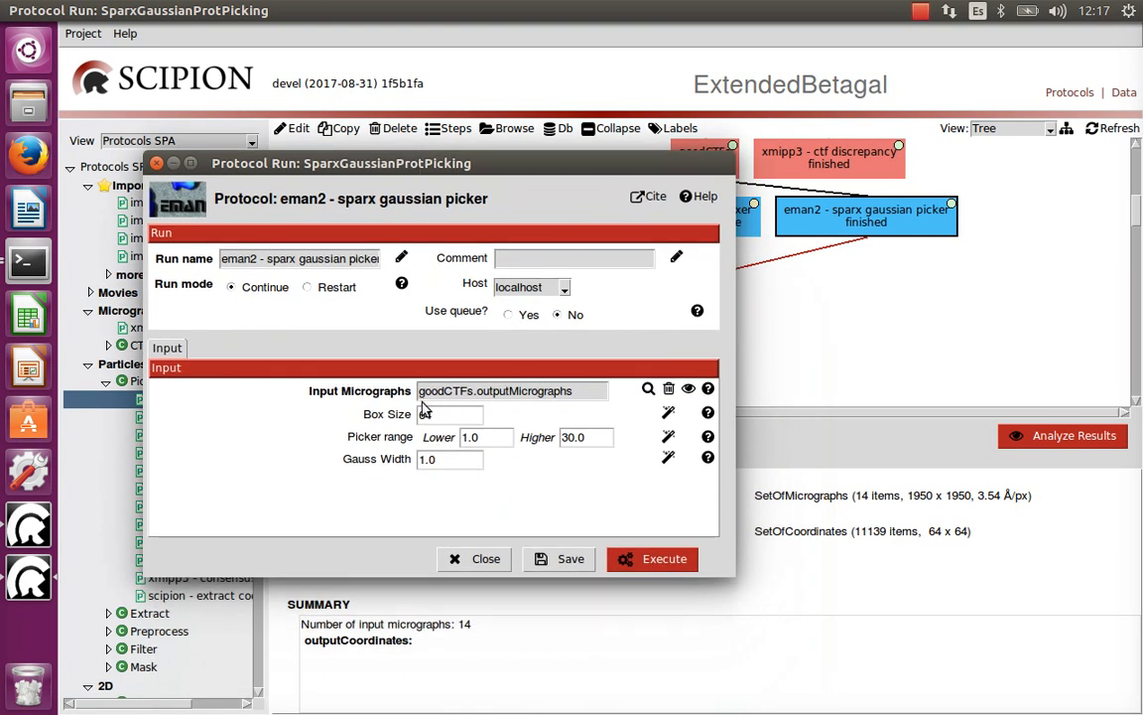
{"action": "double_click", "coordinate": [454, 414]}
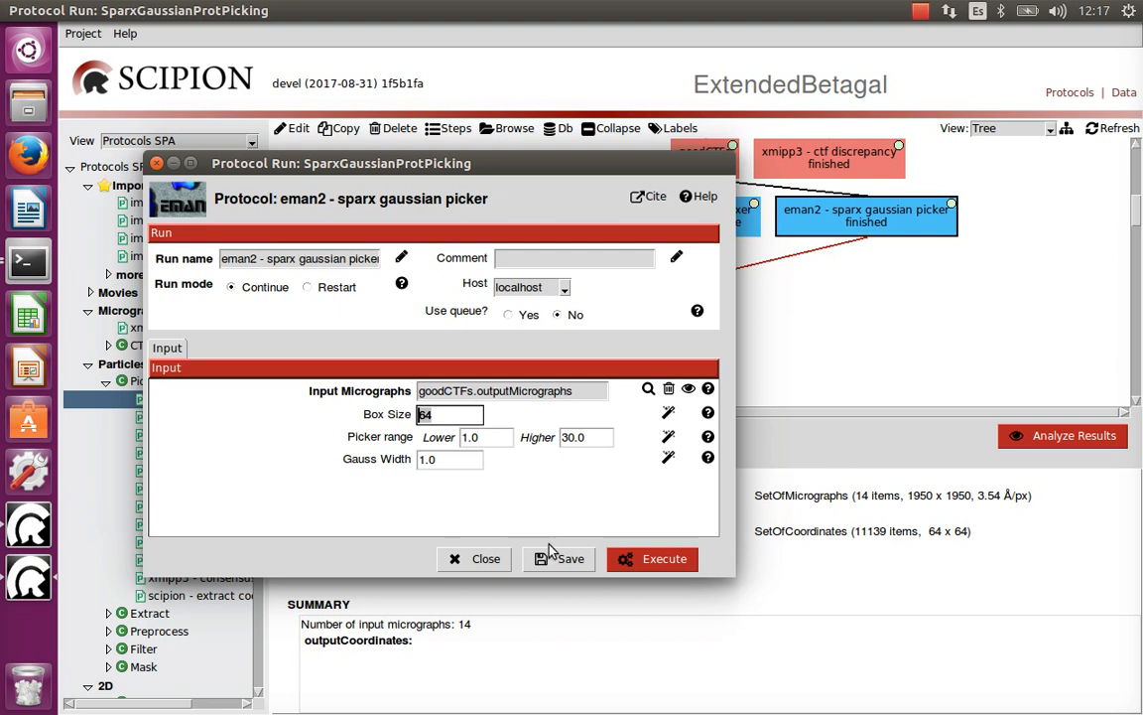
{"action": "left_click", "coordinate": [484, 562]}
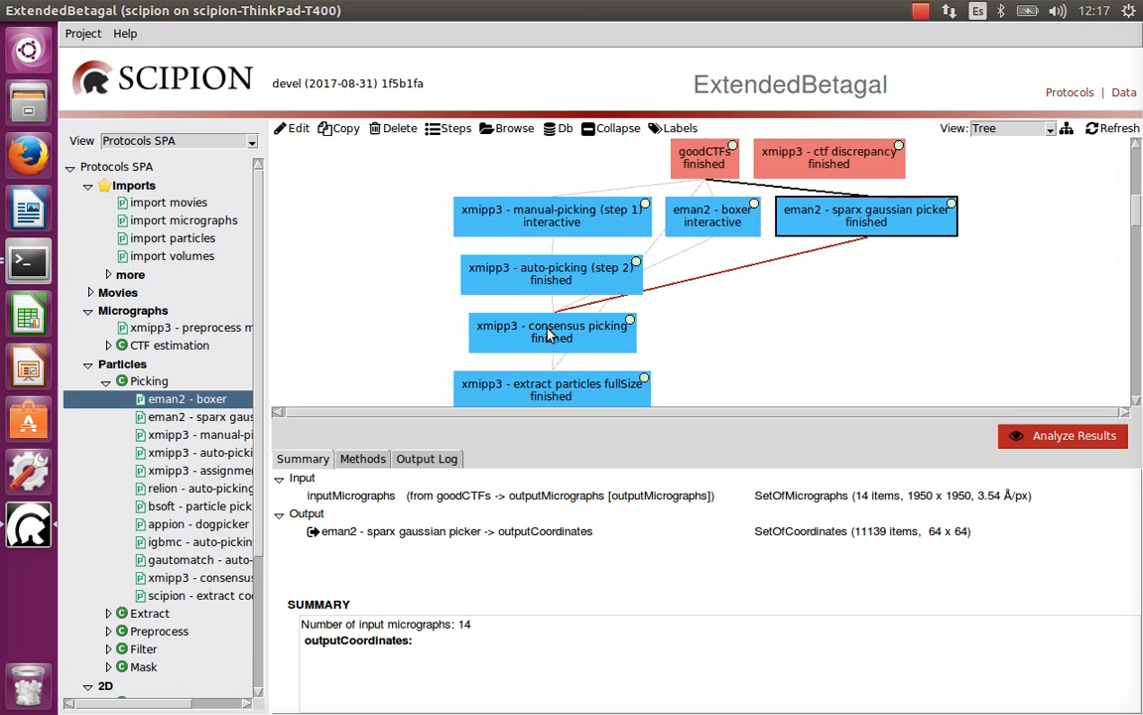
- Locate the xmipp3 - consensus picking protocol among the picking methods and open the form of its existing run
{"action": "left_click", "coordinate": [170, 577]}
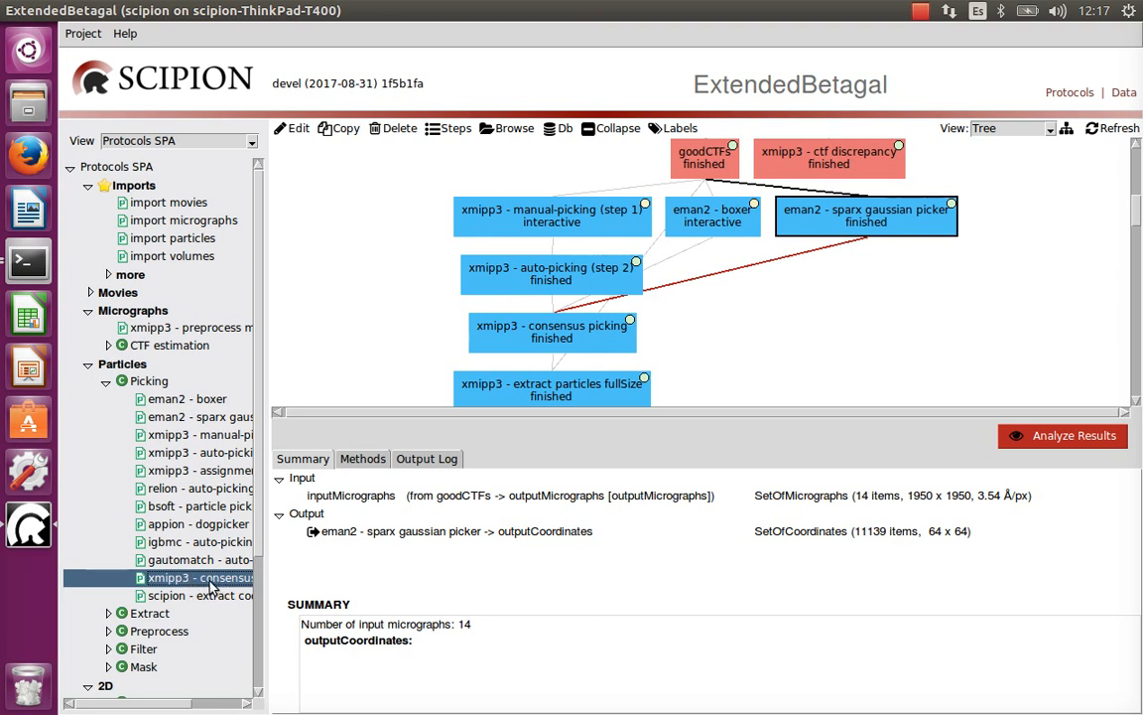
{"action": "mouse_move", "coordinate": [164, 703]}
{"action": "left_mouse_down"}
{"action": "mouse_move", "coordinate": [228, 704]}
{"action": "mouse_move", "coordinate": [185, 703]}
{"action": "left_mouse_up"}
{"action": "left_click", "coordinate": [566, 345]}
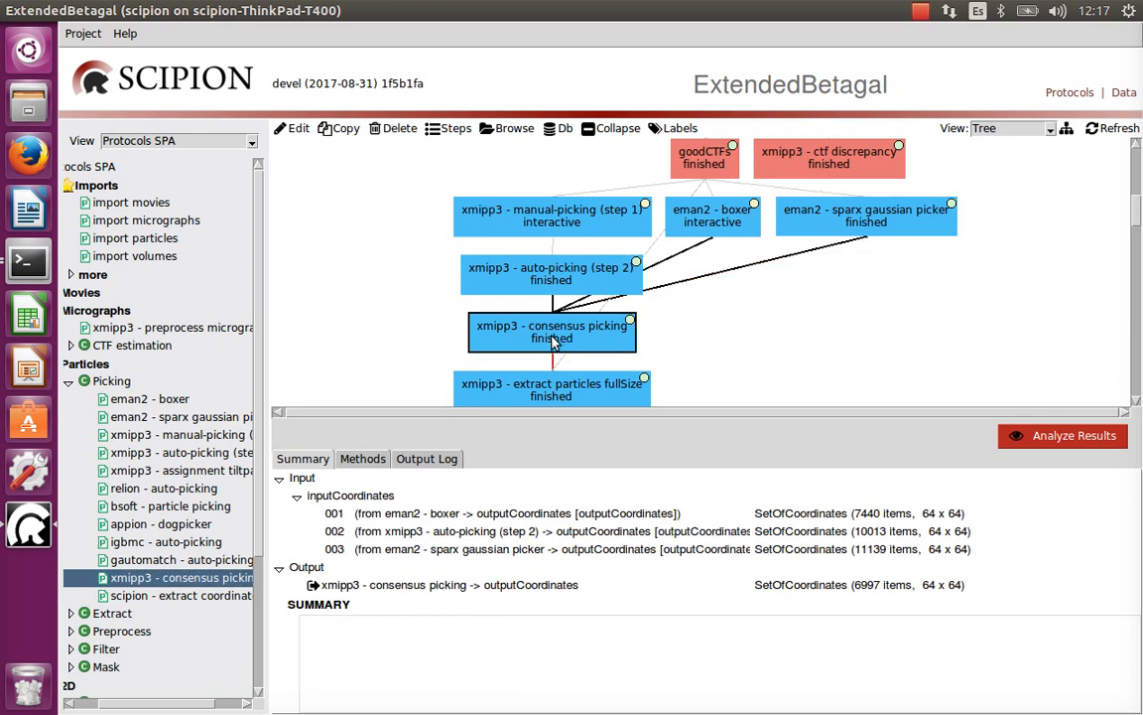
{"action": "double_click", "coordinate": [553, 343]}
{"action": "left_click_drag", "start_coordinate": [538, 258], "coordinate": [552, 147]}
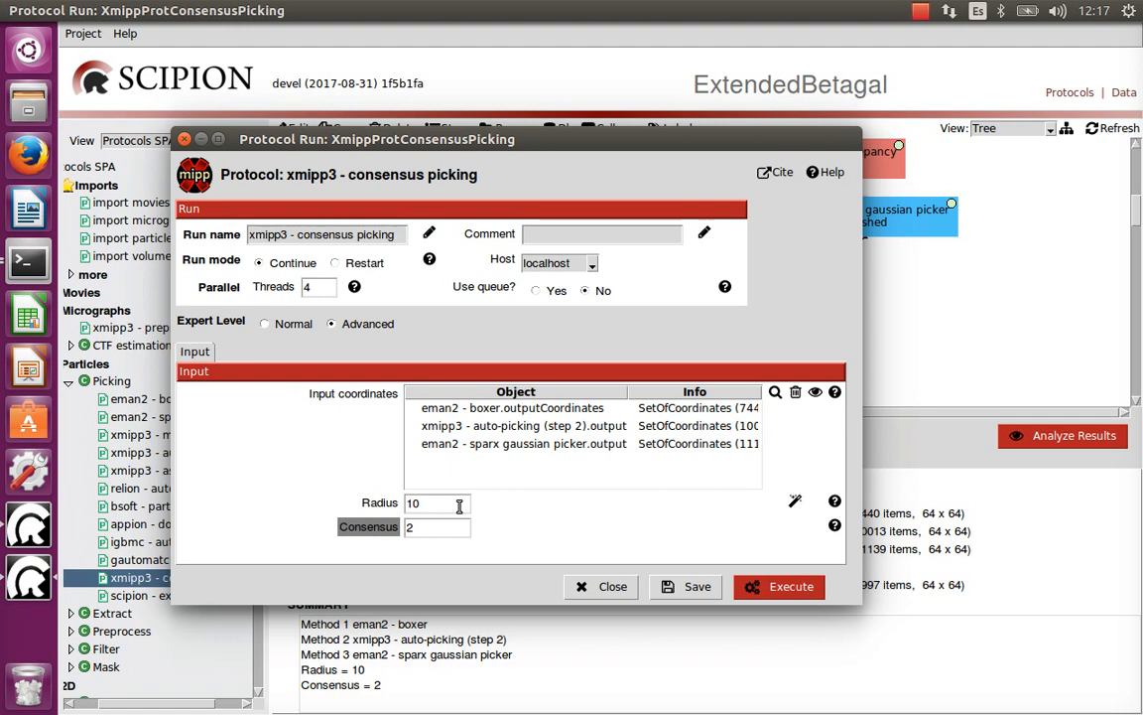
- Review the input coordinates, radius and consensus settings of the xmipp3 - consensus picking run, and close its form unchanged
{"action": "mouse_move", "coordinate": [438, 505]}
{"action": "left_mouse_down"}
{"action": "mouse_move", "coordinate": [416, 503]}
{"action": "mouse_move", "coordinate": [424, 508]}
{"action": "left_mouse_up"}
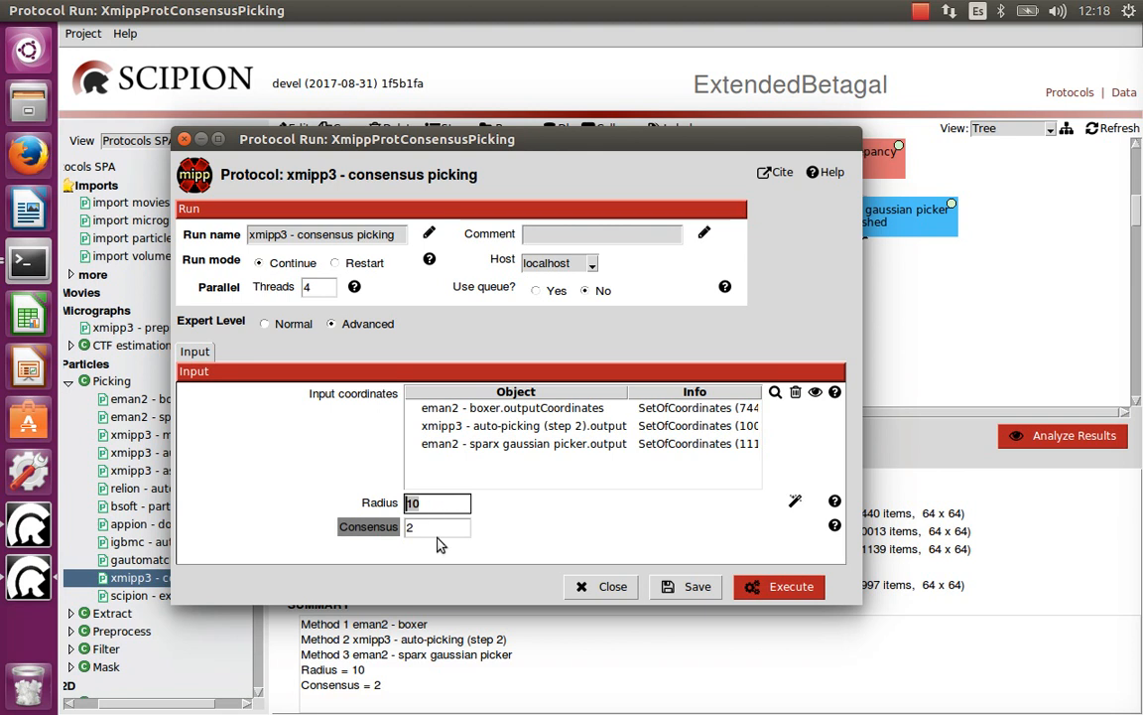
{"action": "left_click_drag", "start_coordinate": [407, 529], "coordinate": [454, 533]}
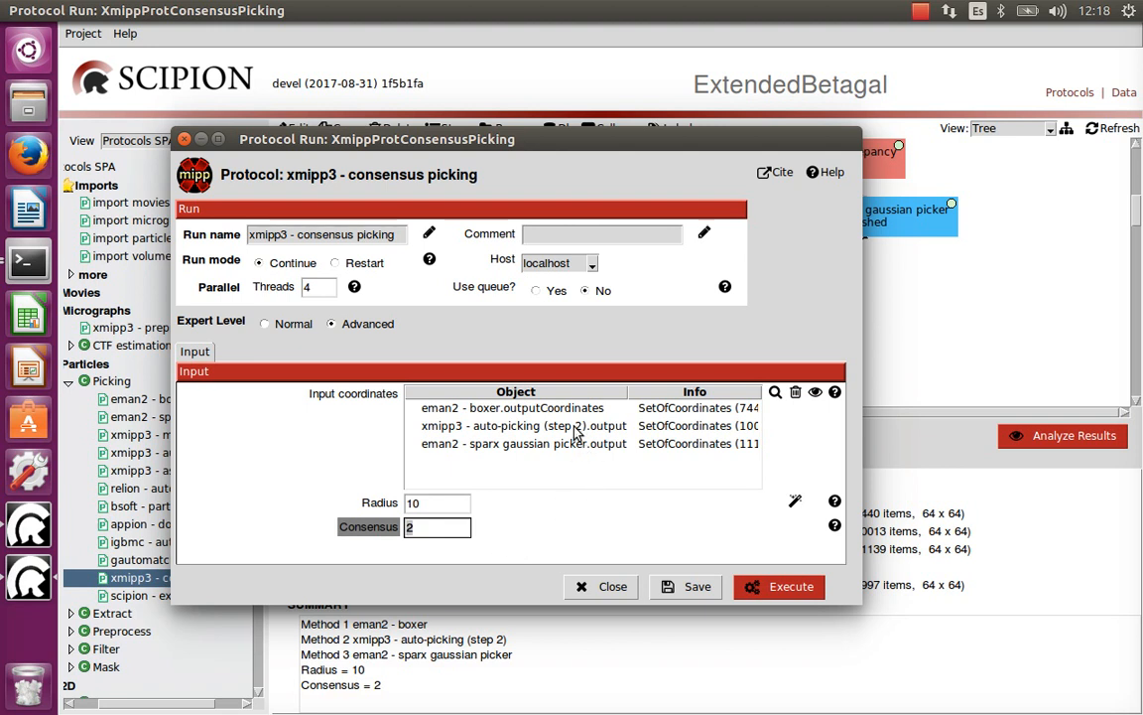
{"action": "left_click", "coordinate": [775, 393]}
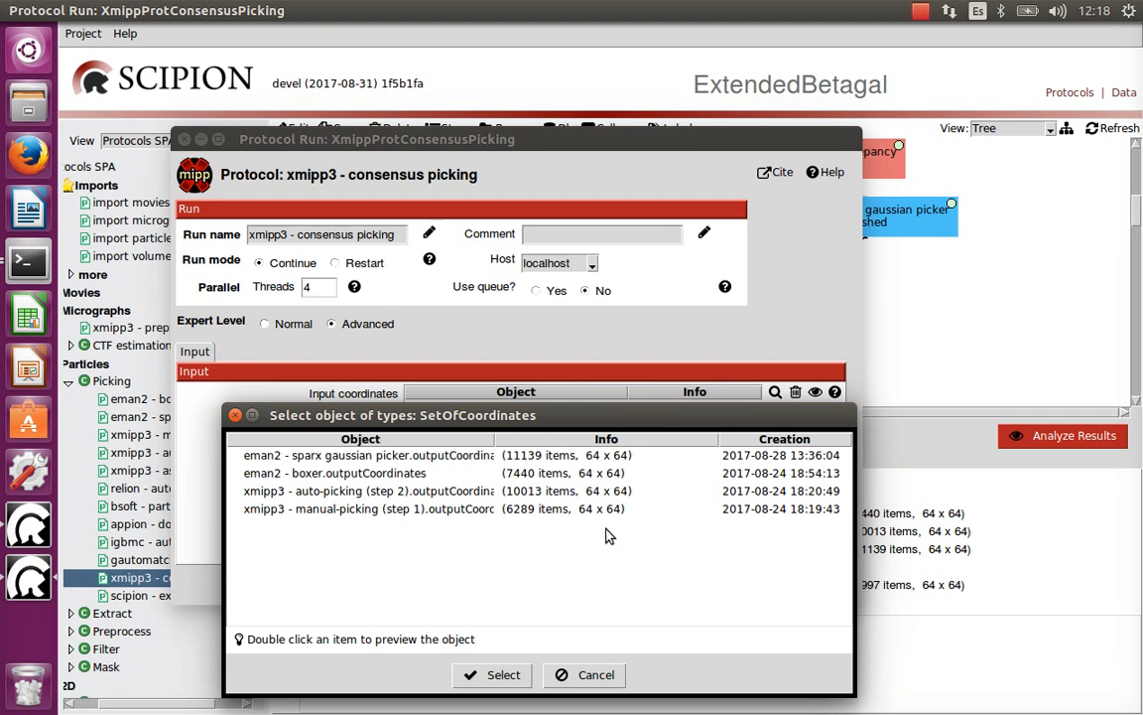
{"action": "left_click", "coordinate": [583, 678]}
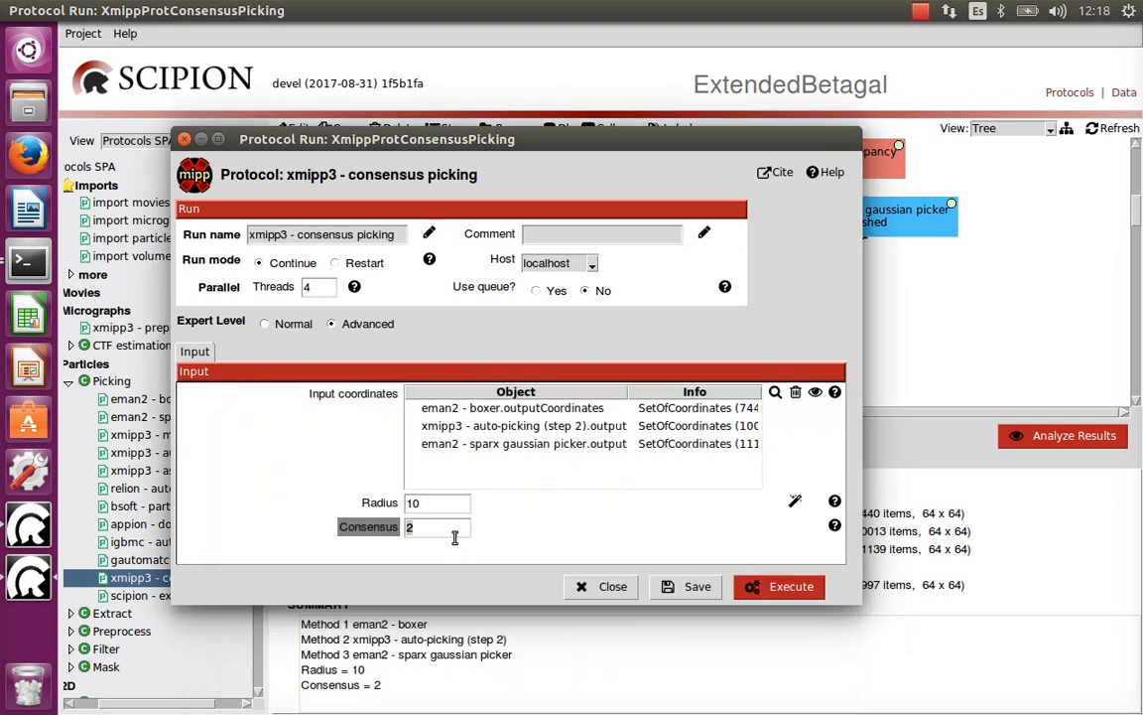
{"action": "left_click_drag", "start_coordinate": [439, 526], "coordinate": [395, 533]}
{"action": "left_click", "coordinate": [602, 587]}
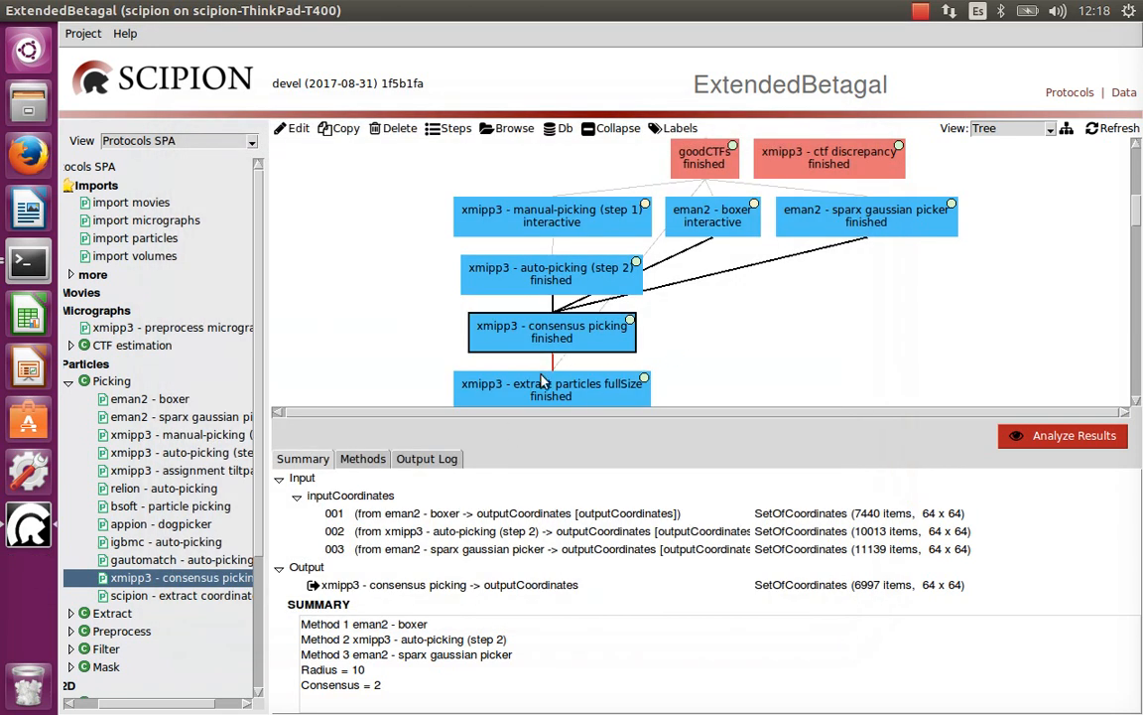
- View the consensus picking output coordinates in the particle picker as circles on micrograph Falcon_2012_06_12-15_53_09_0_movie_aligned_mic
{"action": "left_click", "coordinate": [869, 585]}
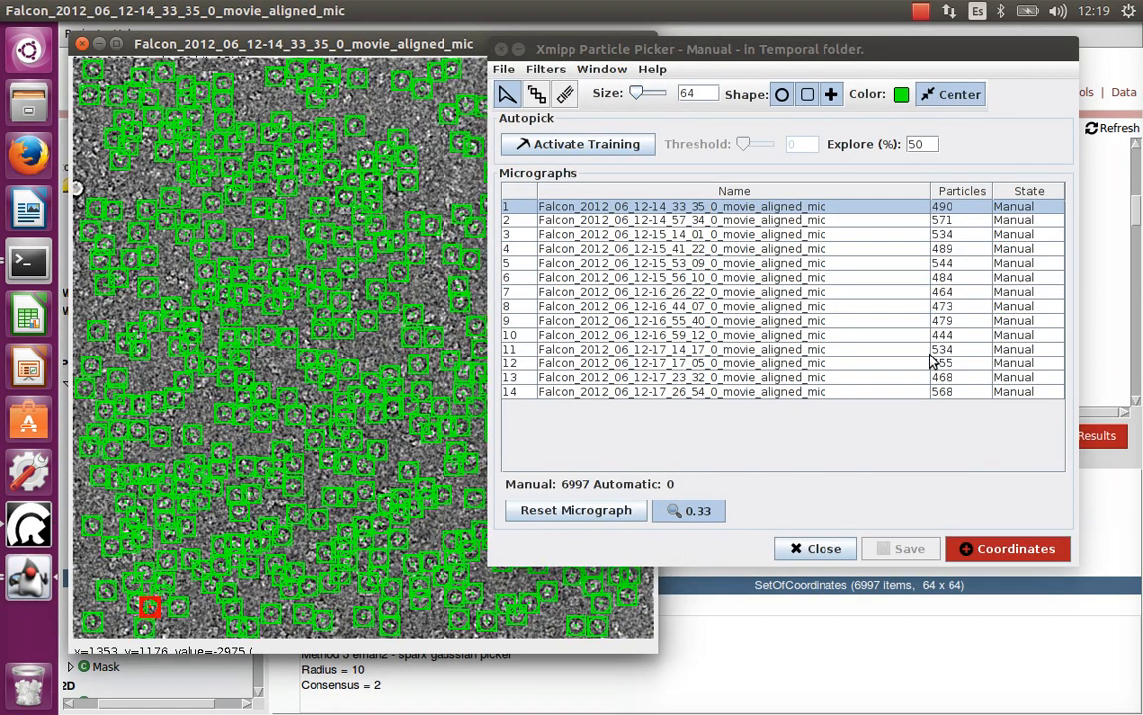
{"action": "left_click_drag", "start_coordinate": [799, 50], "coordinate": [901, 94]}
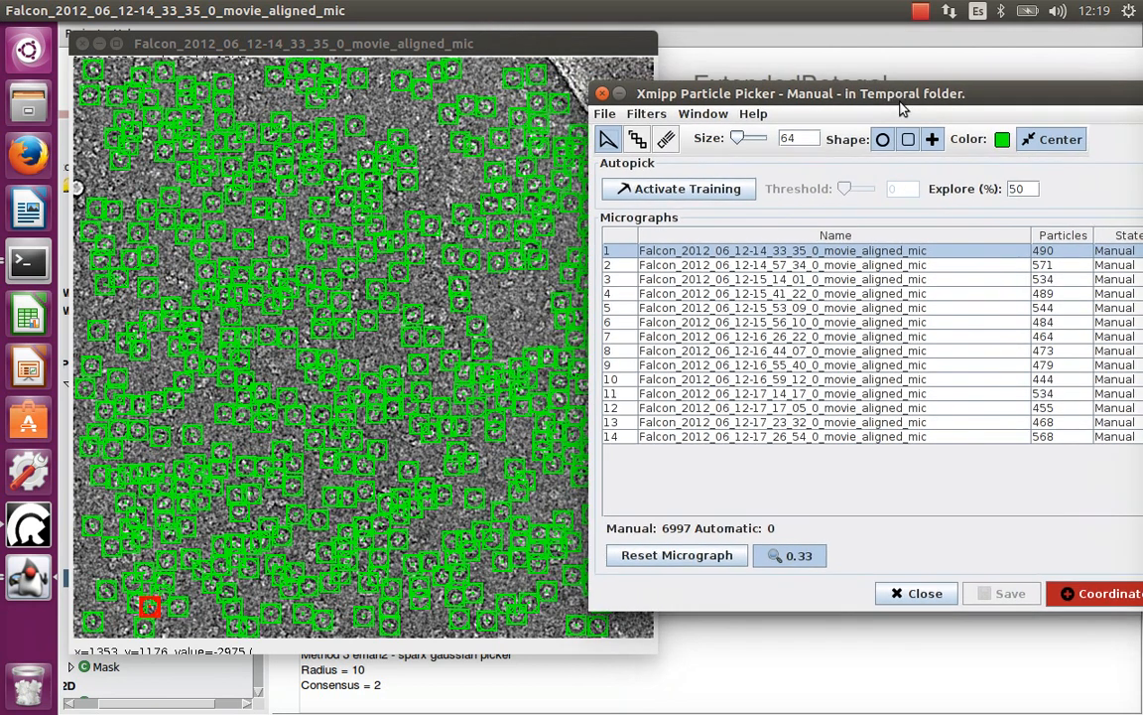
{"action": "left_click", "coordinate": [882, 139]}
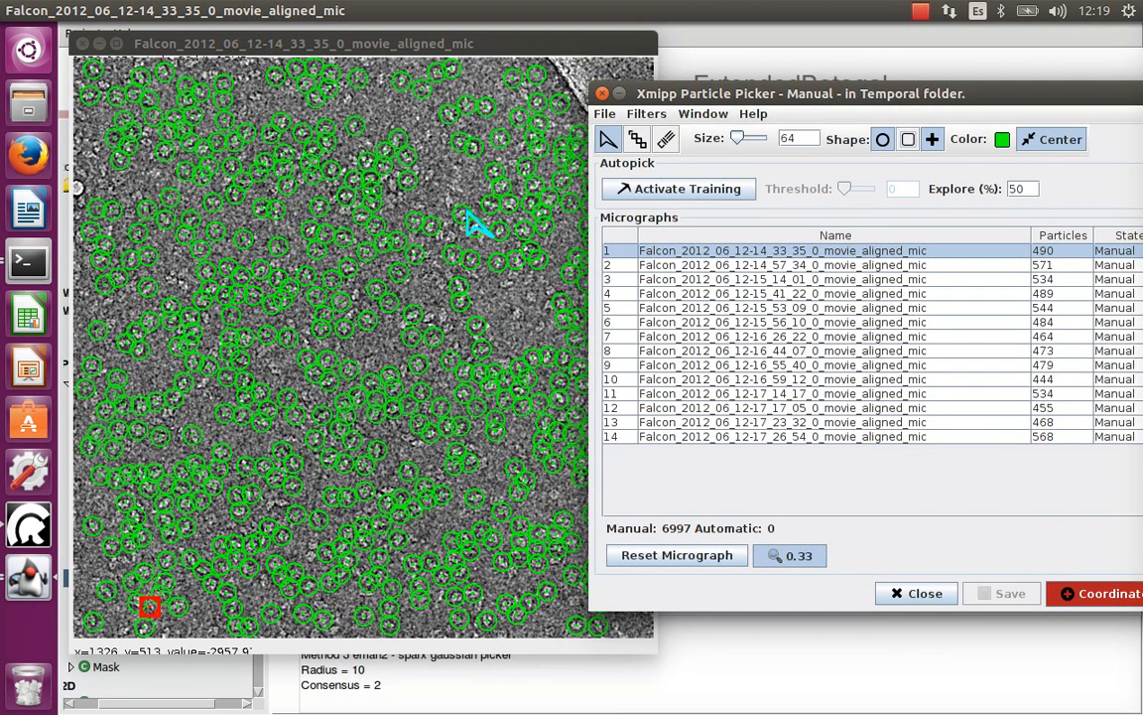
{"action": "left_click", "coordinate": [807, 308]}
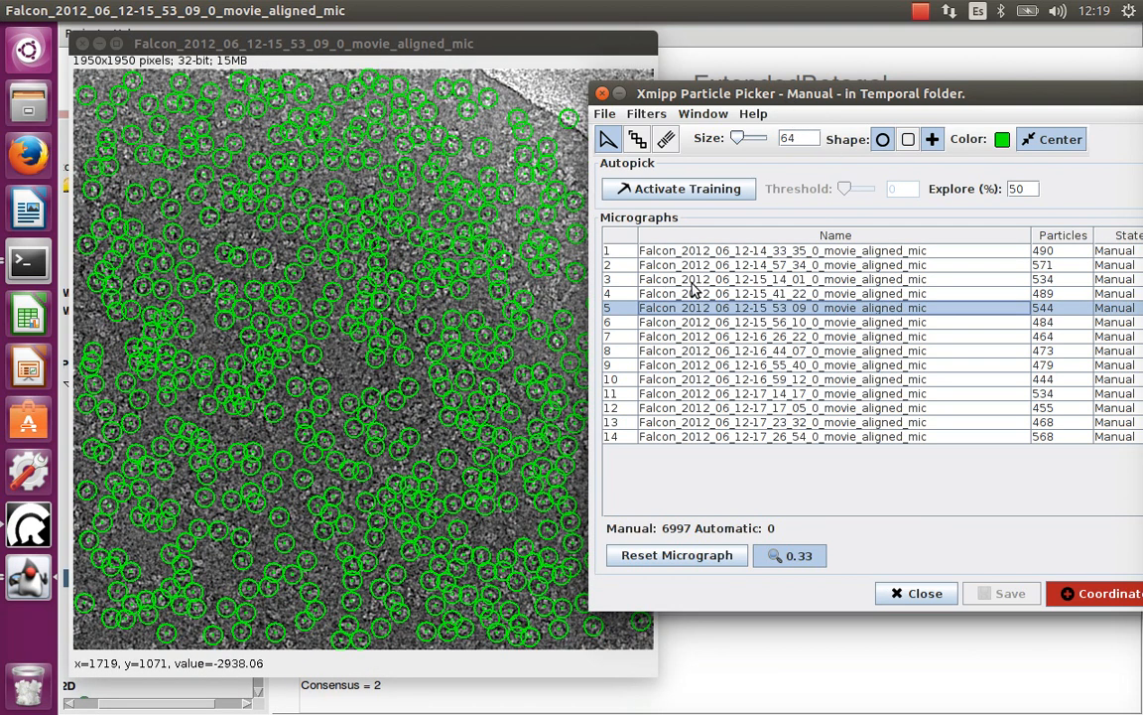
{"action": "left_click", "coordinate": [513, 38]}
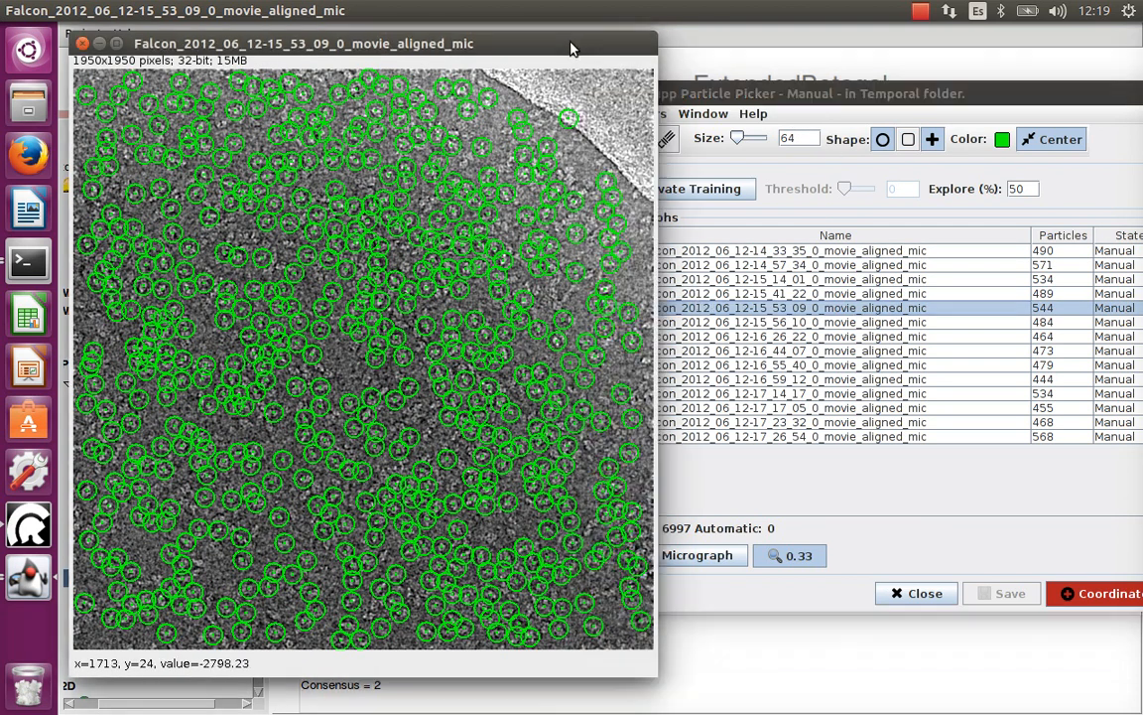
- Remove the particle lying on the carbon edge of the displayed micrograph, and decline exiting the picker without exporting coordinates
{"action": "left_click", "coordinate": [572, 123], "text": "shift"}
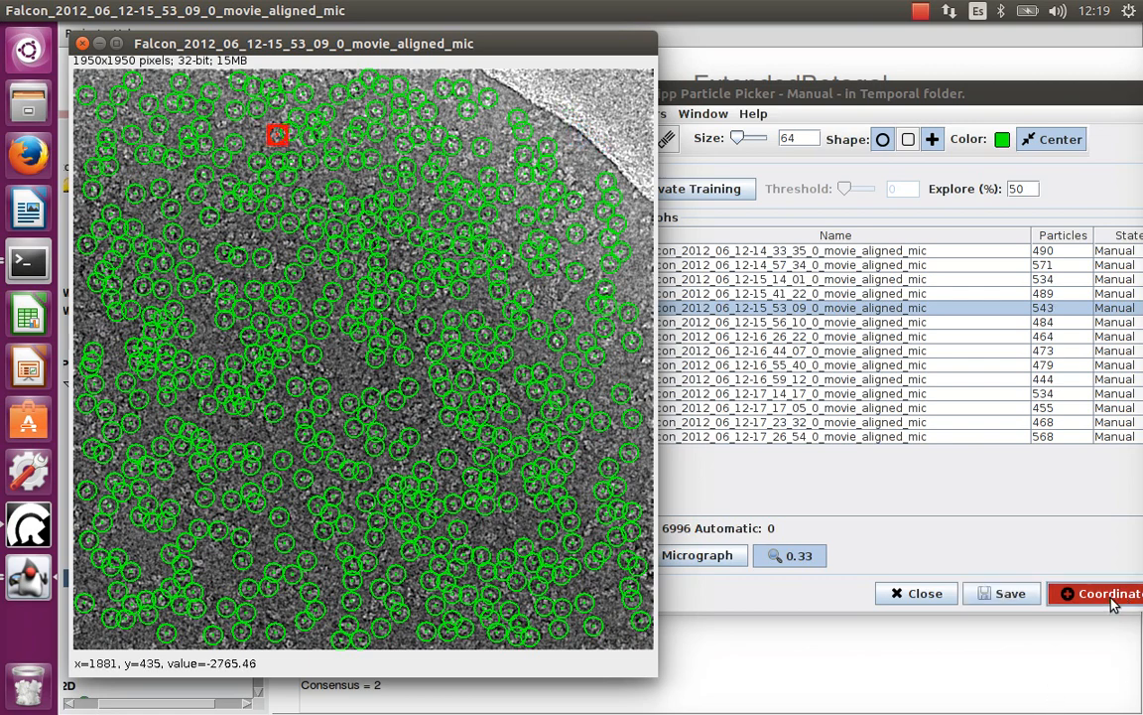
{"action": "left_click", "coordinate": [892, 594]}
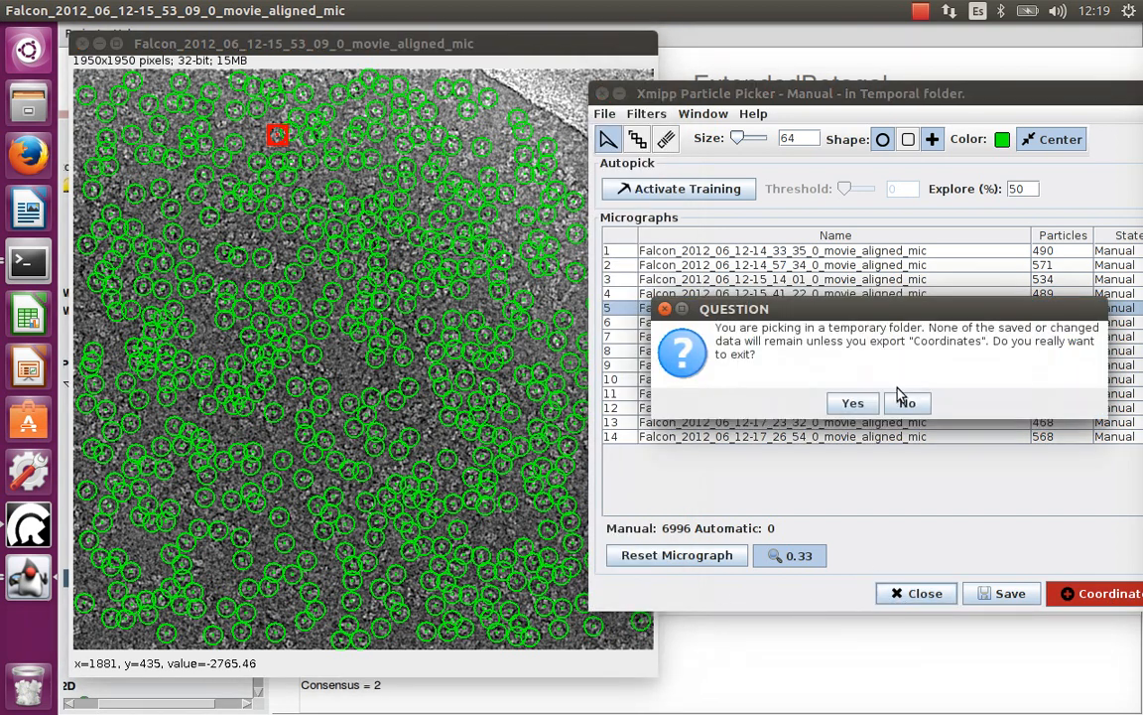
{"action": "left_click", "coordinate": [907, 402]}
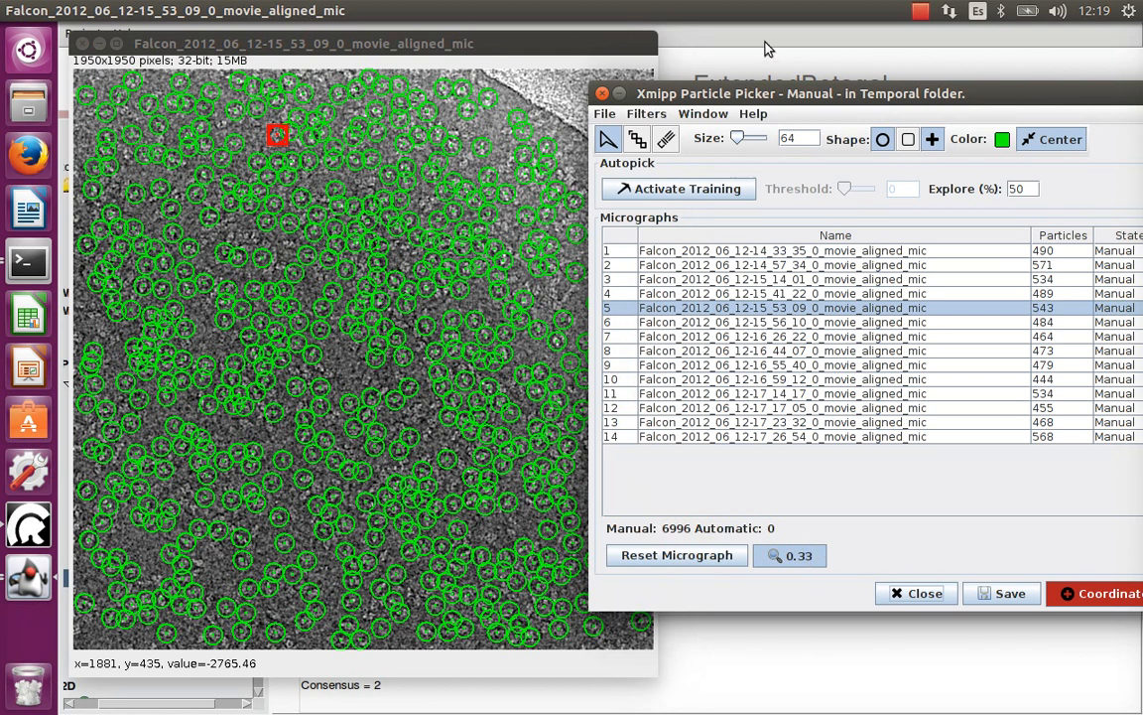
- Open the form of the xmipp3 - extract particles fullSize run and examine its input coordinates, micrographs source and CTF estimation
{"action": "left_click", "coordinate": [688, 39]}
{"action": "scroll", "coordinate": [655, 316], "scroll_direction": "down", "scroll_amount": 2}
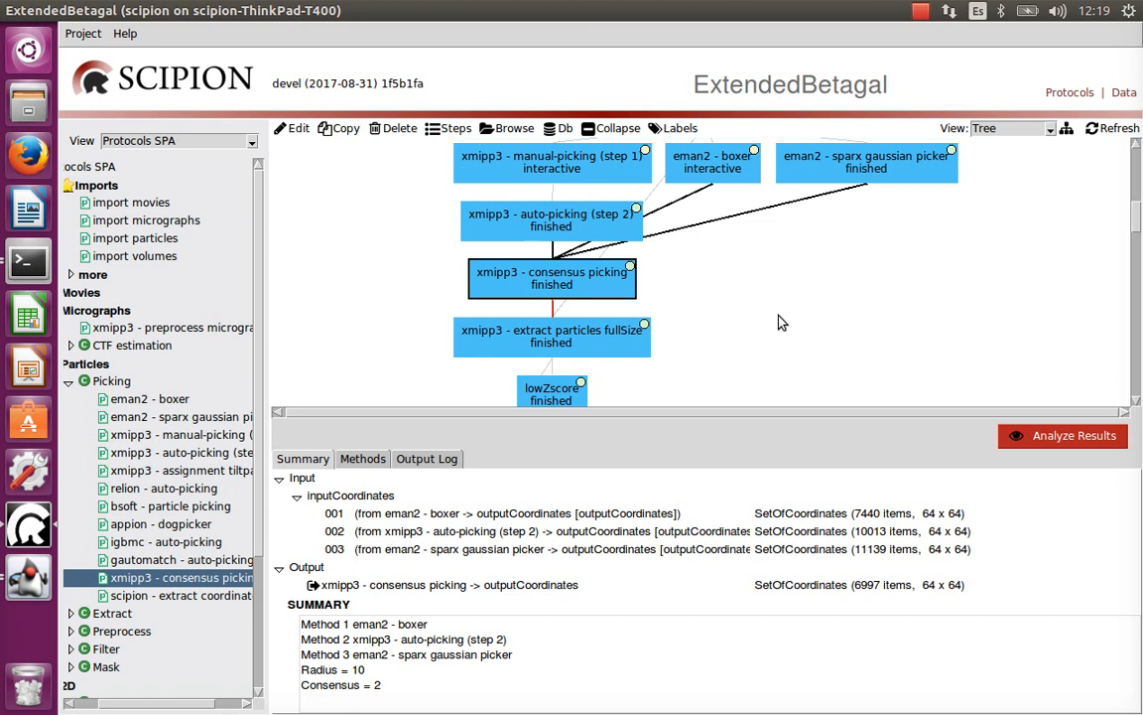
{"action": "scroll", "coordinate": [794, 315], "scroll_direction": "down", "scroll_amount": 1}
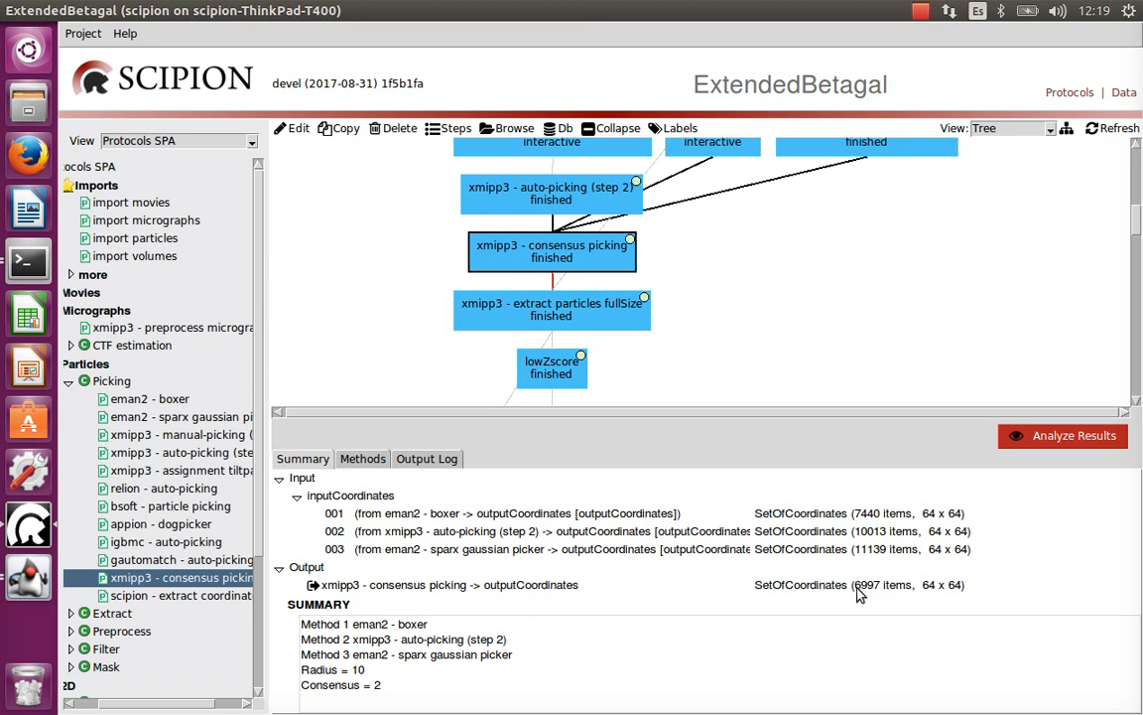
{"action": "left_click", "coordinate": [583, 318]}
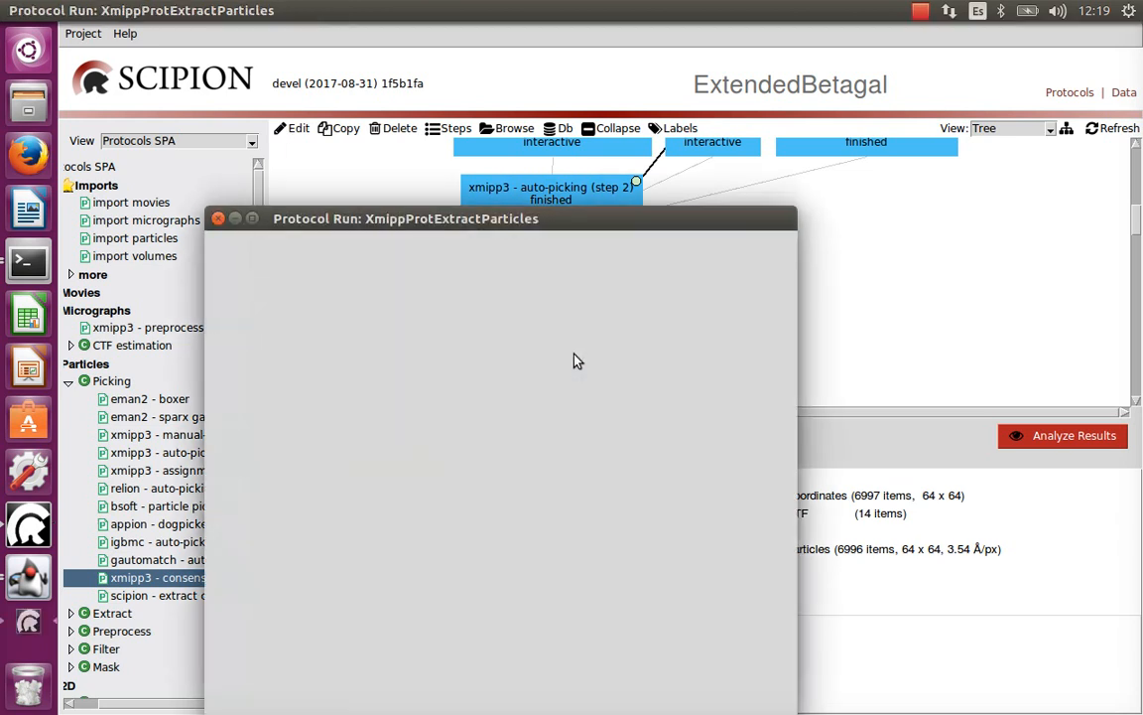
{"action": "double_click", "coordinate": [478, 303]}
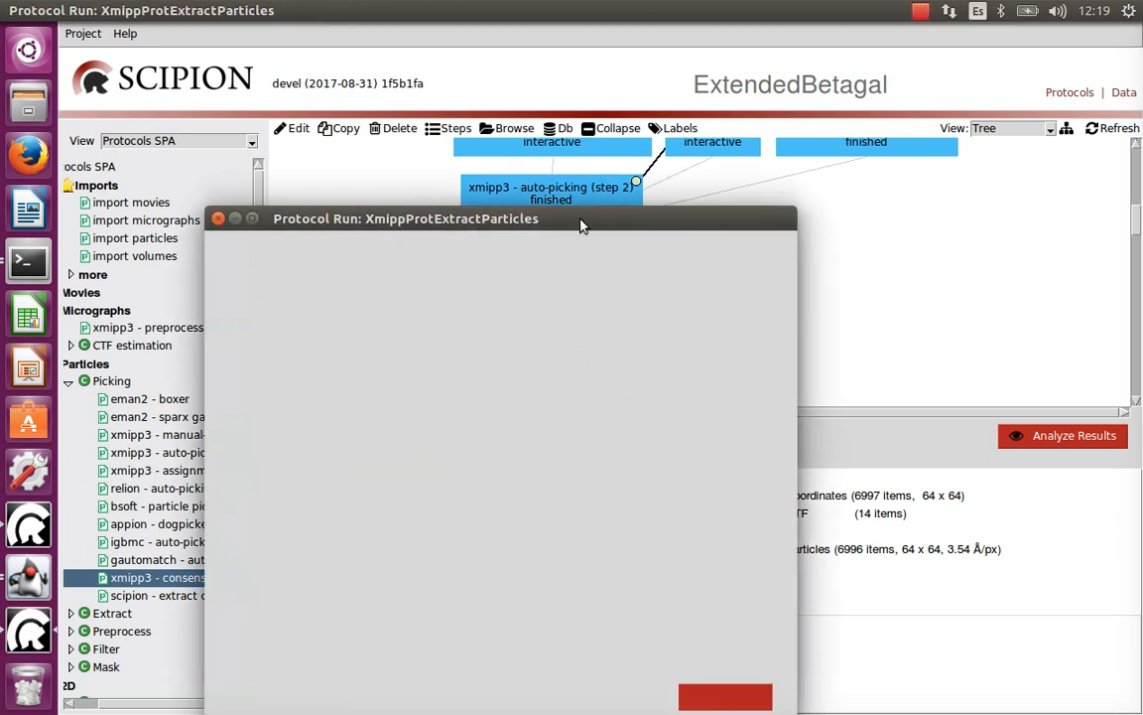
{"action": "left_click", "coordinate": [575, 394]}
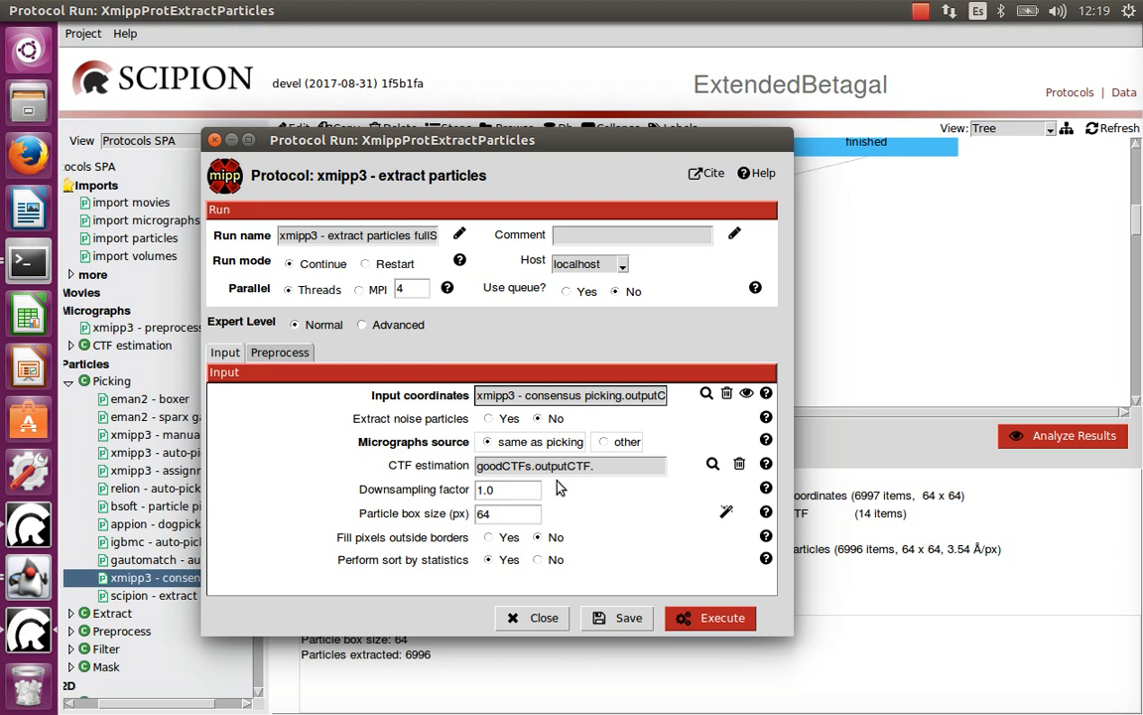
{"action": "left_click_drag", "start_coordinate": [625, 464], "coordinate": [472, 470]}
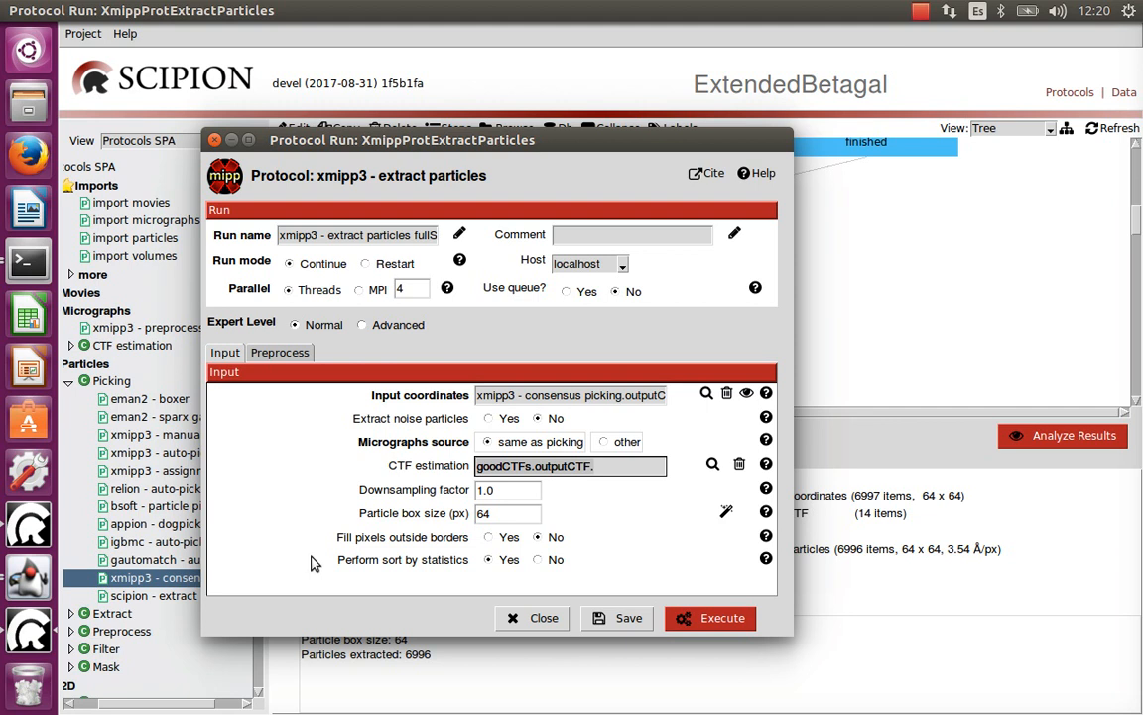
- Check the summary of the xmipp3 - preprocess micrographs run for contrast inversion, and return to the extract particles form
{"action": "left_click", "coordinate": [1138, 226]}
{"action": "left_click_drag", "start_coordinate": [1138, 226], "coordinate": [1139, 185]}
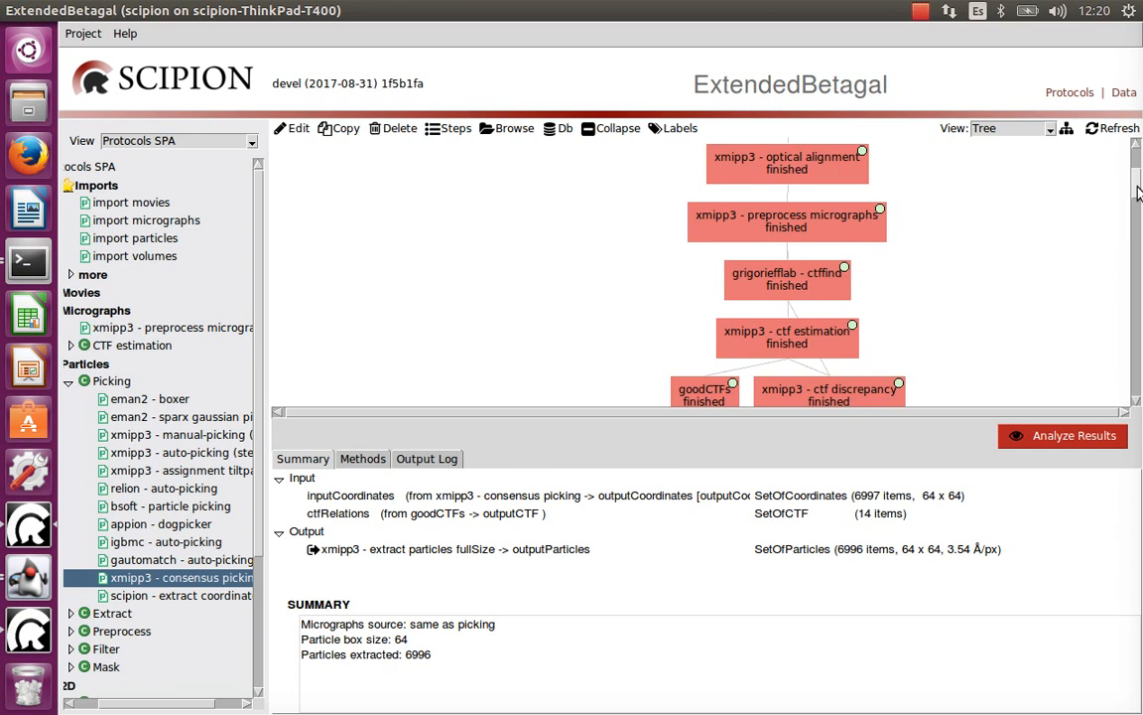
{"action": "left_click", "coordinate": [877, 233]}
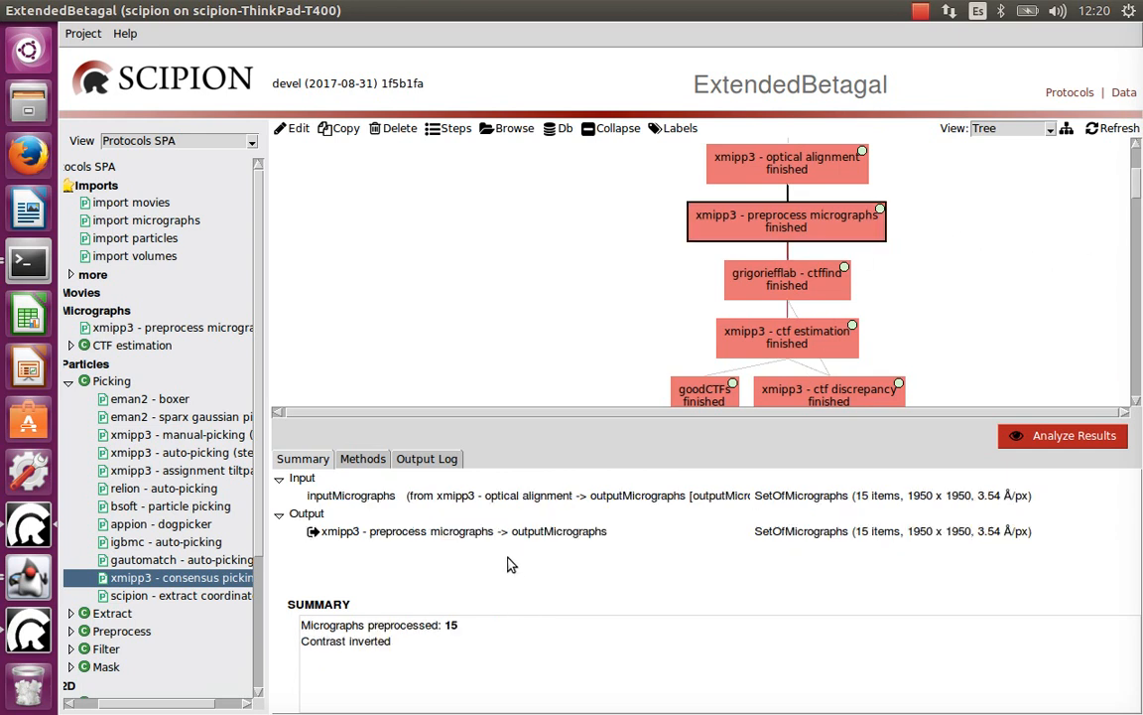
{"action": "left_click_drag", "start_coordinate": [1139, 183], "coordinate": [1141, 248]}
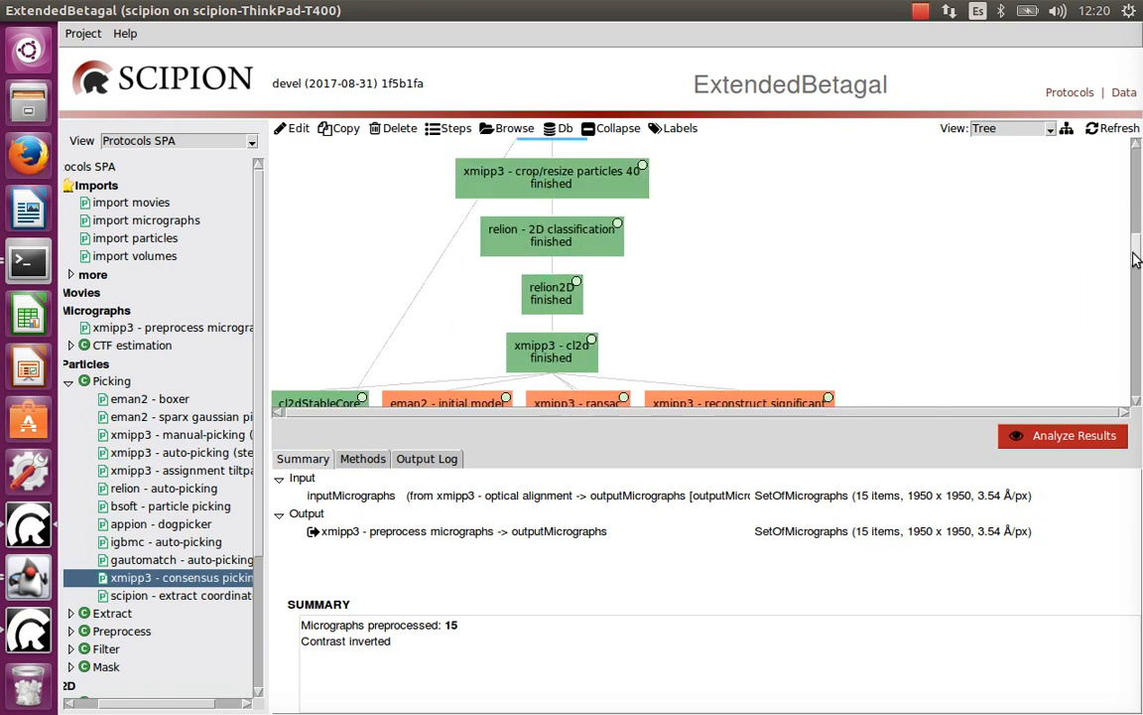
{"action": "left_click", "coordinate": [30, 633]}
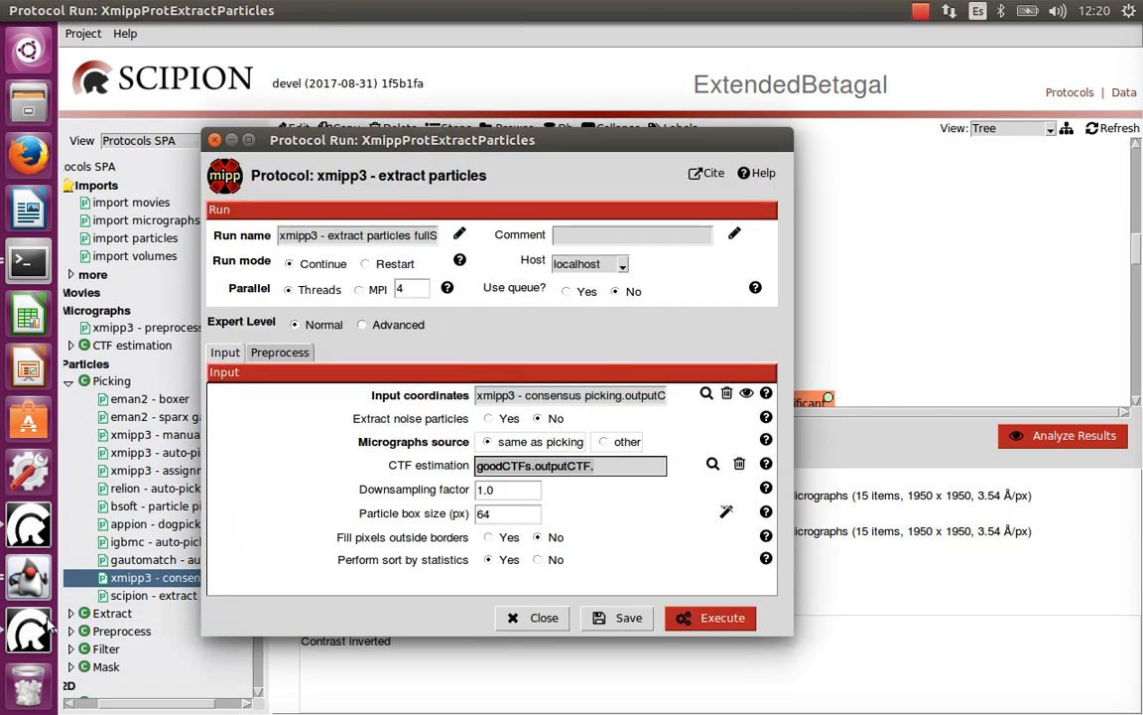
- Inspect the extract particles run's downsampling factor and advanced preprocessing and input options, and close the form without saving
{"action": "left_click", "coordinate": [509, 491]}
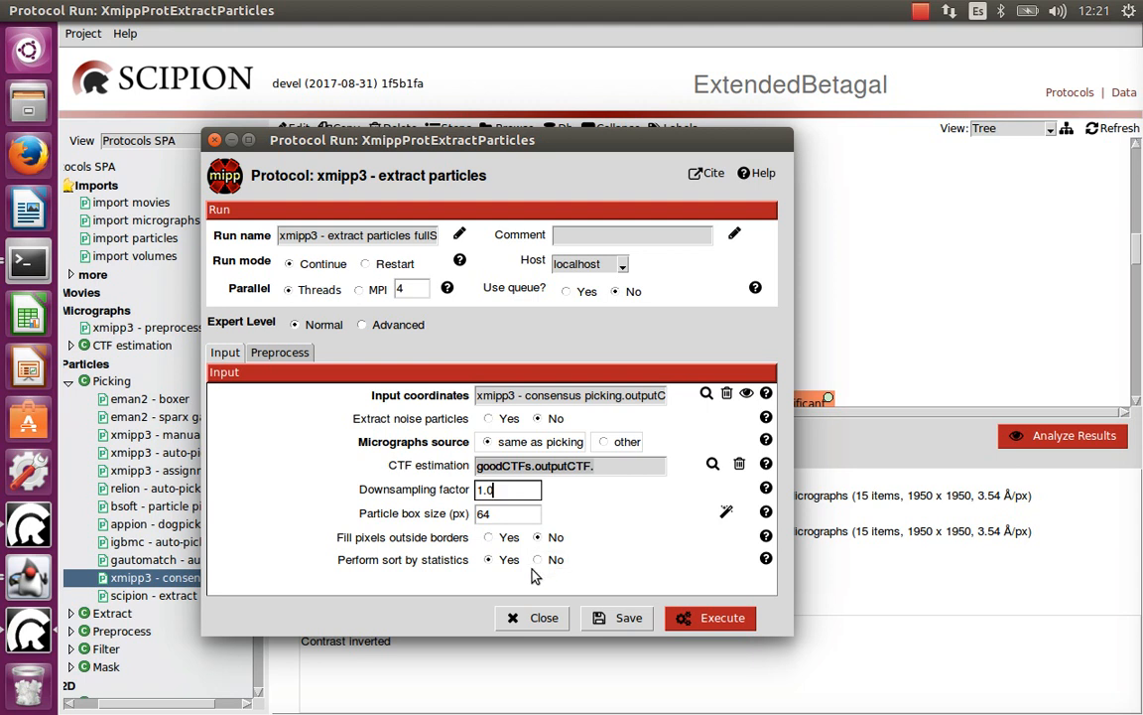
{"action": "left_click", "coordinate": [287, 355]}
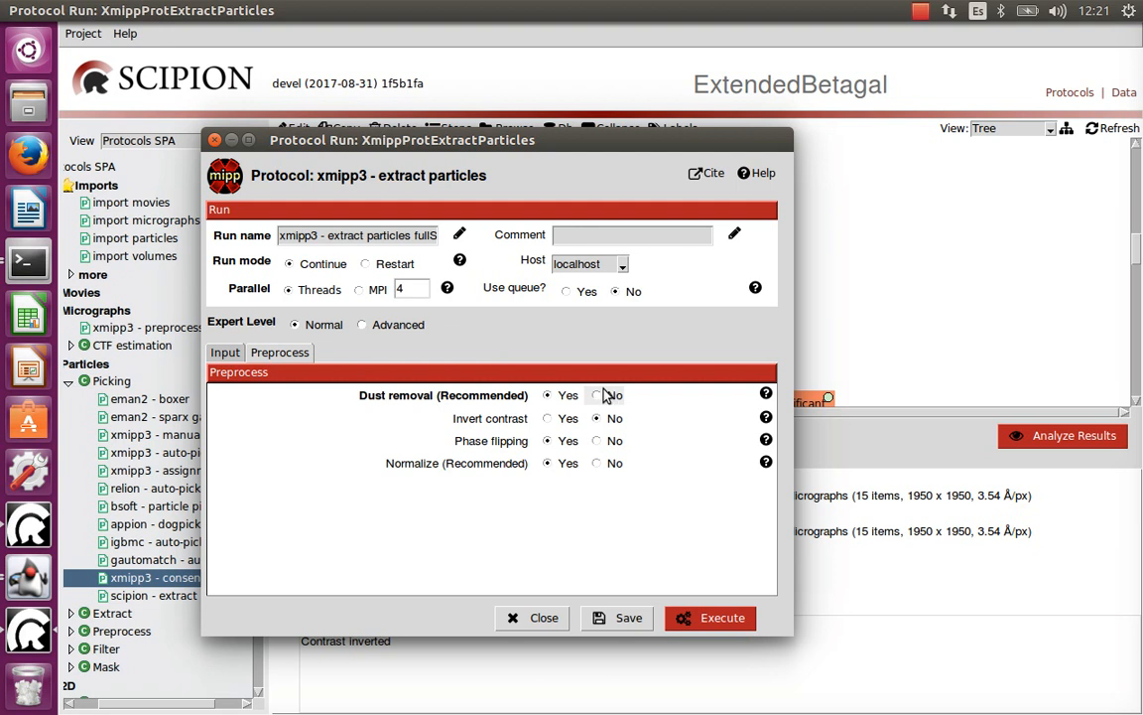
{"action": "left_click", "coordinate": [395, 326]}
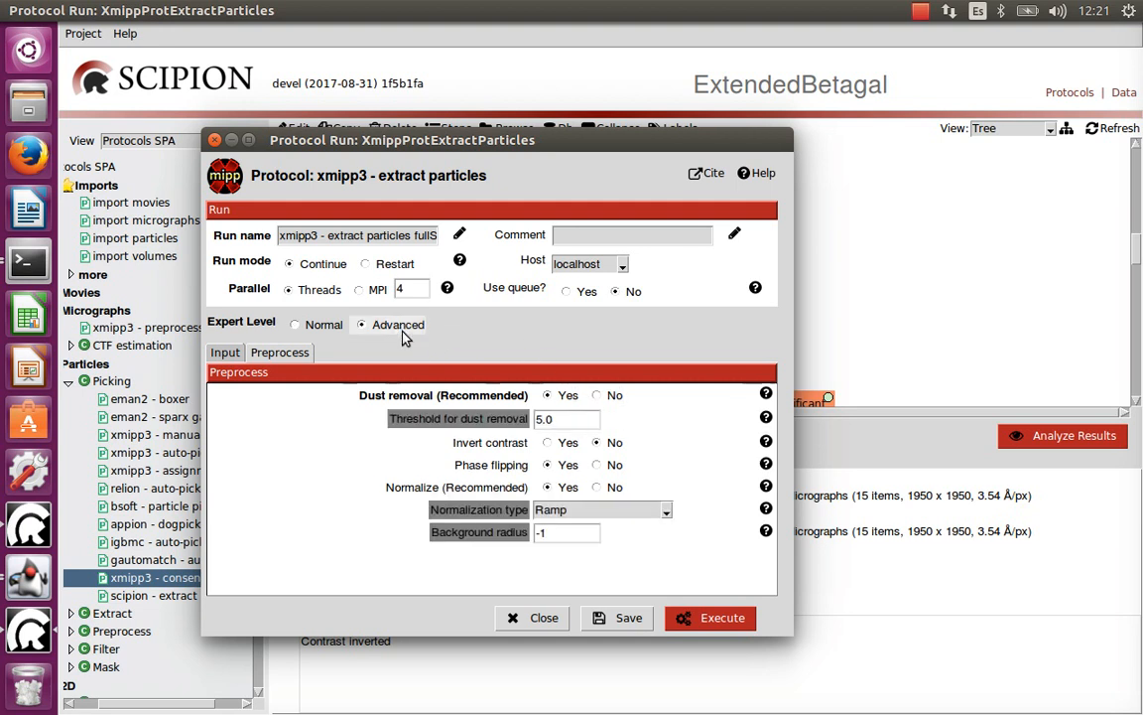
{"action": "triple_click", "coordinate": [580, 420]}
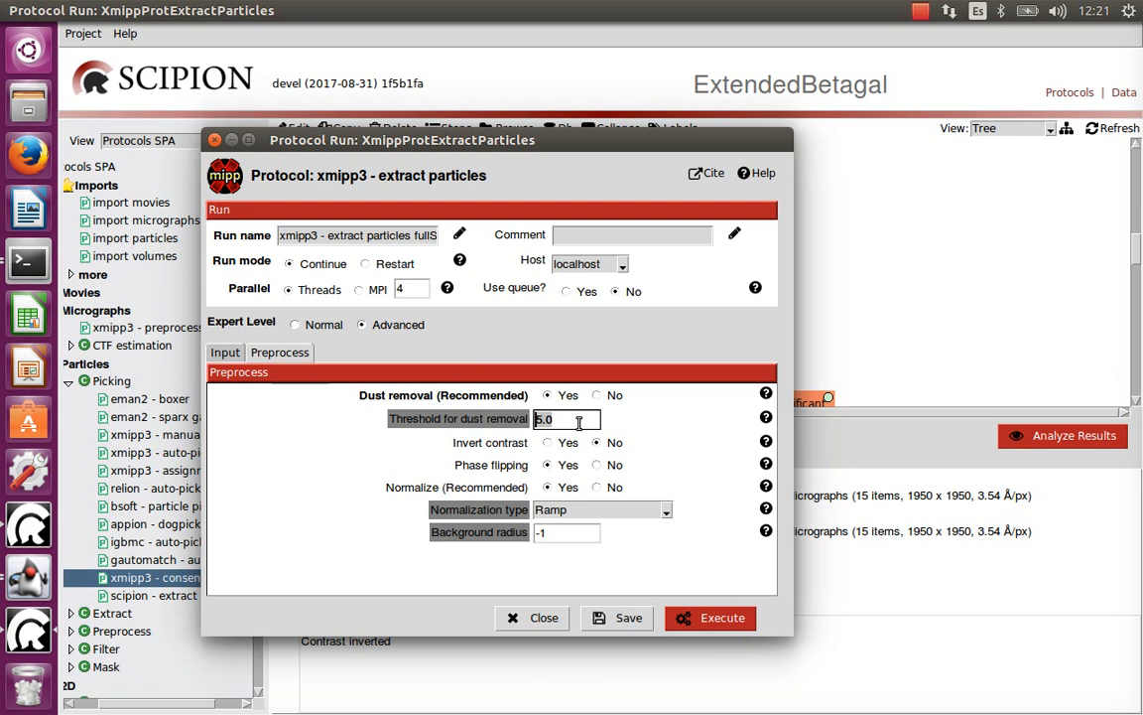
{"action": "left_click_drag", "start_coordinate": [569, 423], "coordinate": [531, 420]}
{"action": "left_click", "coordinate": [225, 352]}
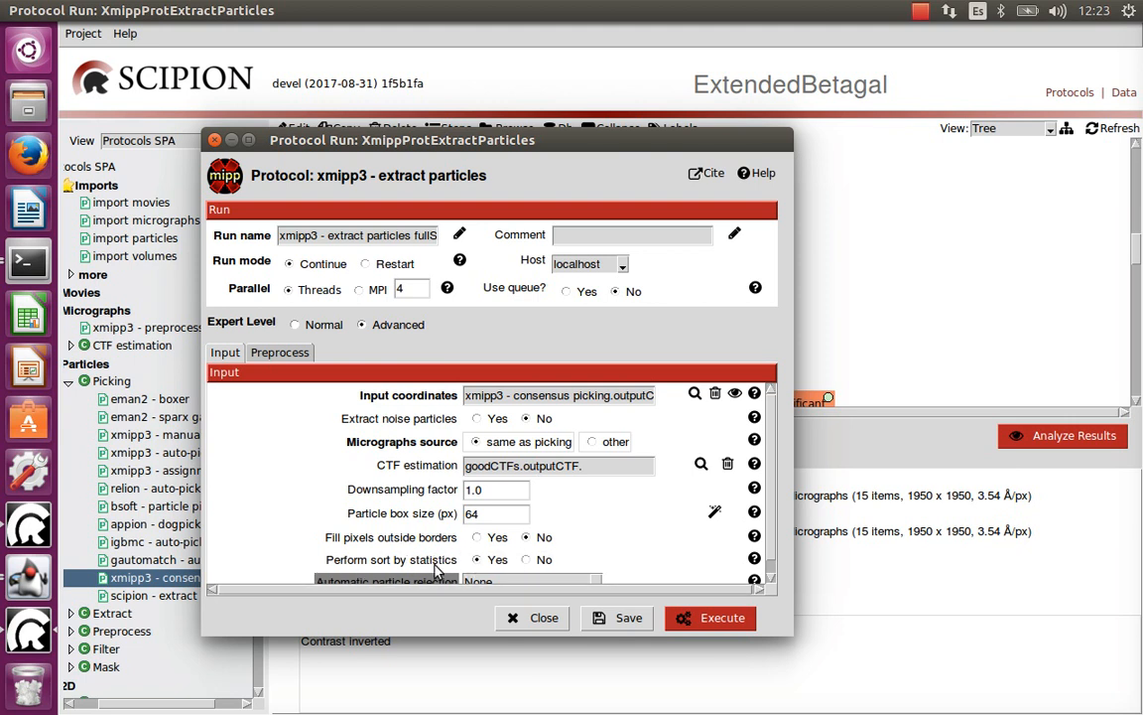
{"action": "left_click", "coordinate": [536, 618]}
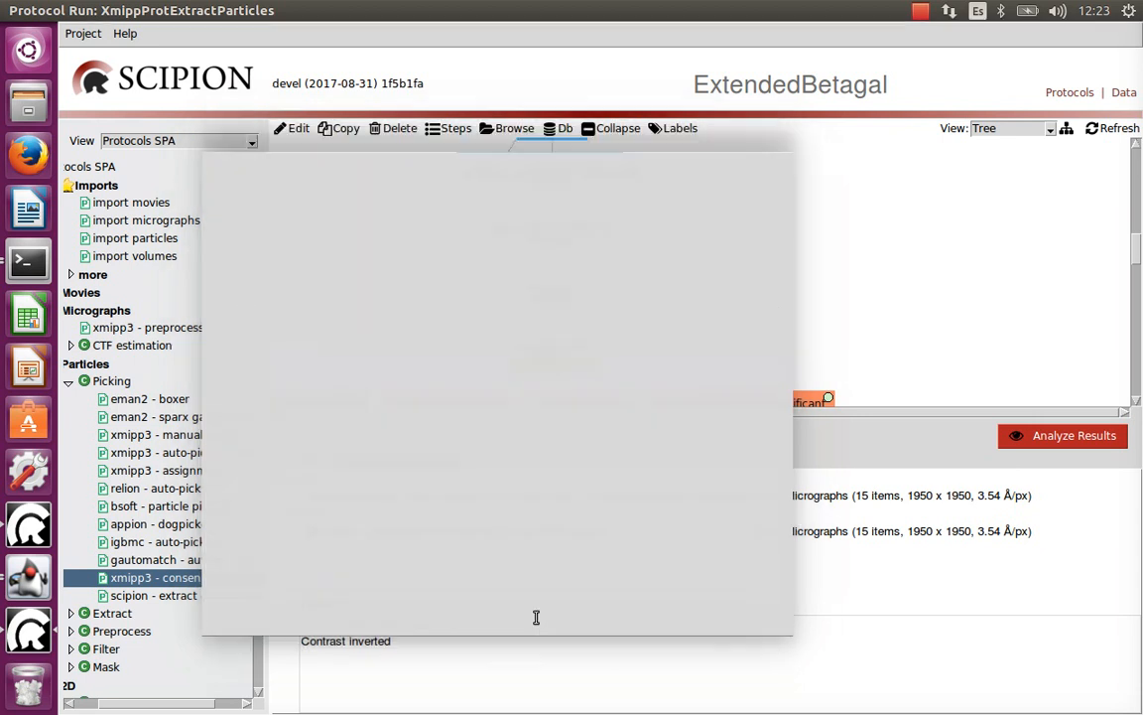
- Analyze the results of xmipp3 - extract particles fullSize, browsing the particle gallery and switching it to the metadata table
{"action": "scroll", "coordinate": [844, 260], "scroll_direction": "up", "scroll_amount": 5}
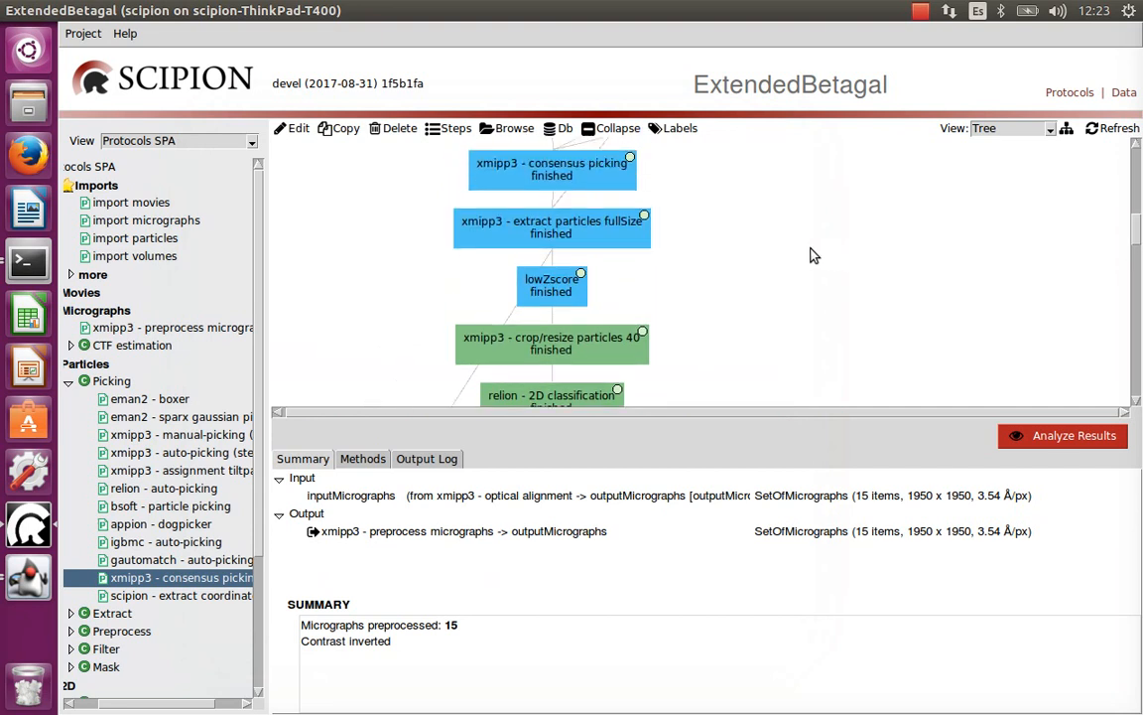
{"action": "left_click", "coordinate": [558, 234]}
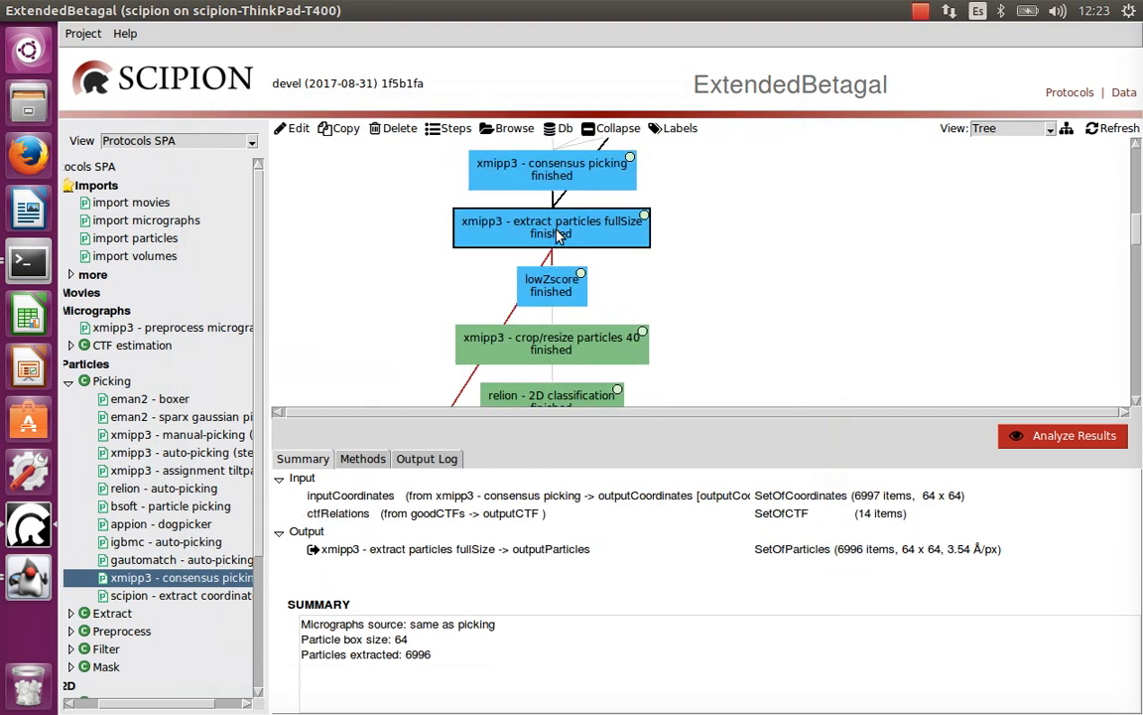
{"action": "left_click", "coordinate": [1070, 437]}
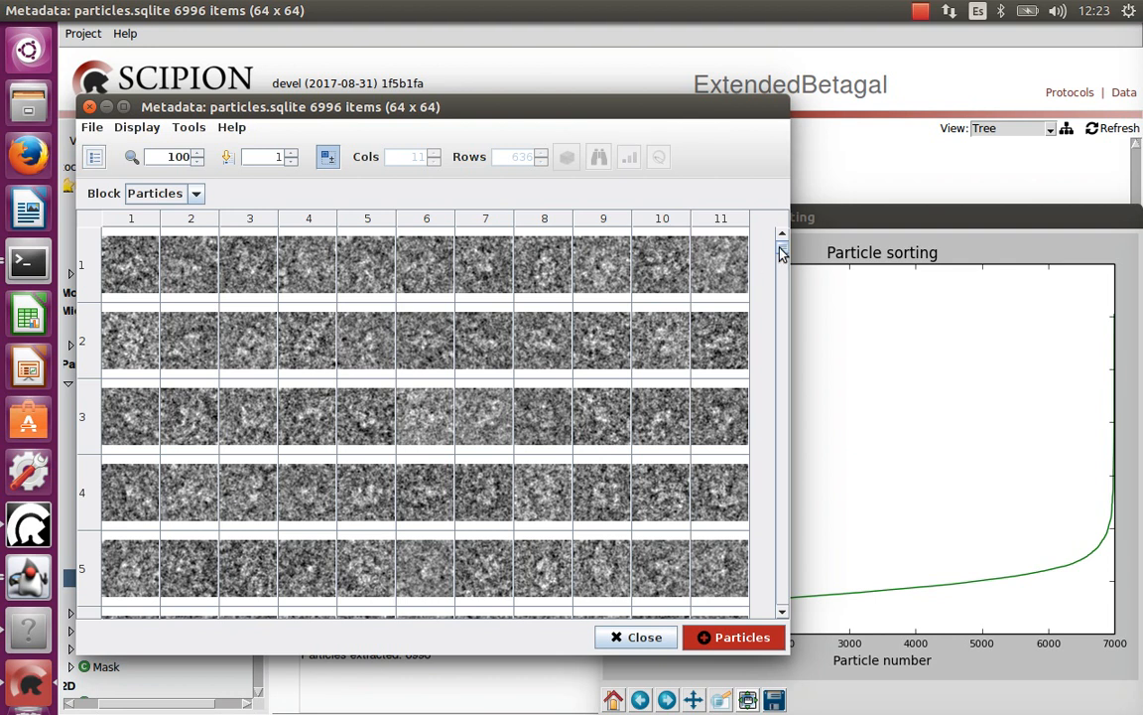
{"action": "scroll", "coordinate": [786, 390], "scroll_direction": "down", "scroll_amount": 3}
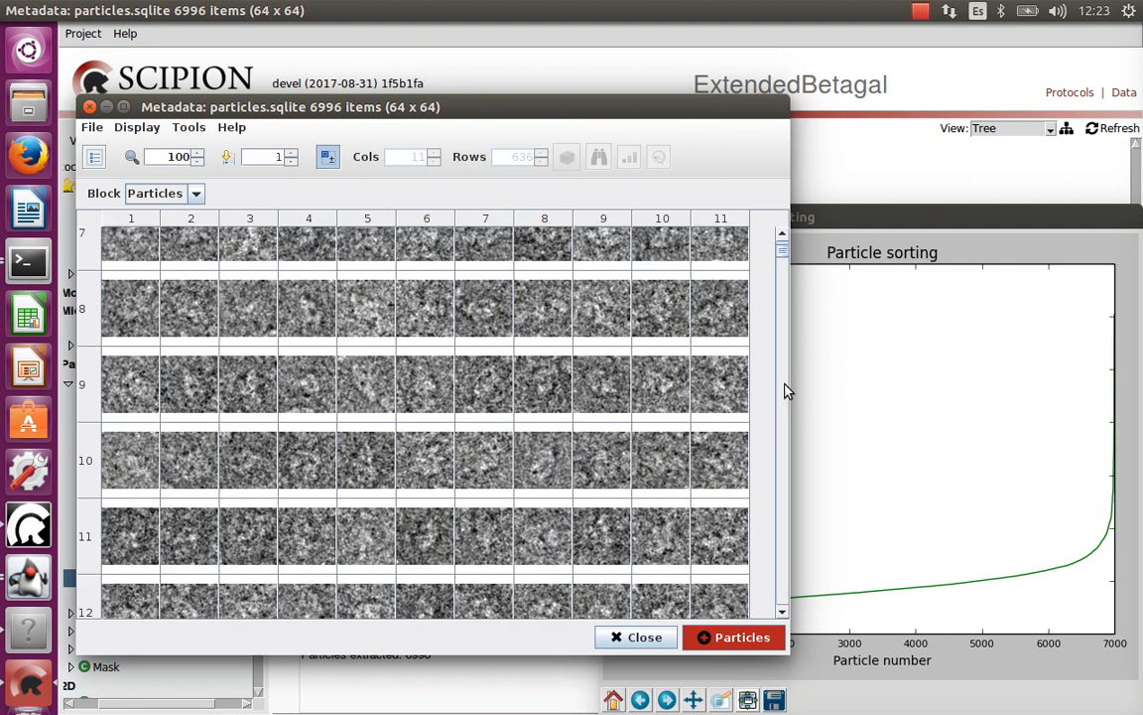
{"action": "left_click", "coordinate": [784, 390]}
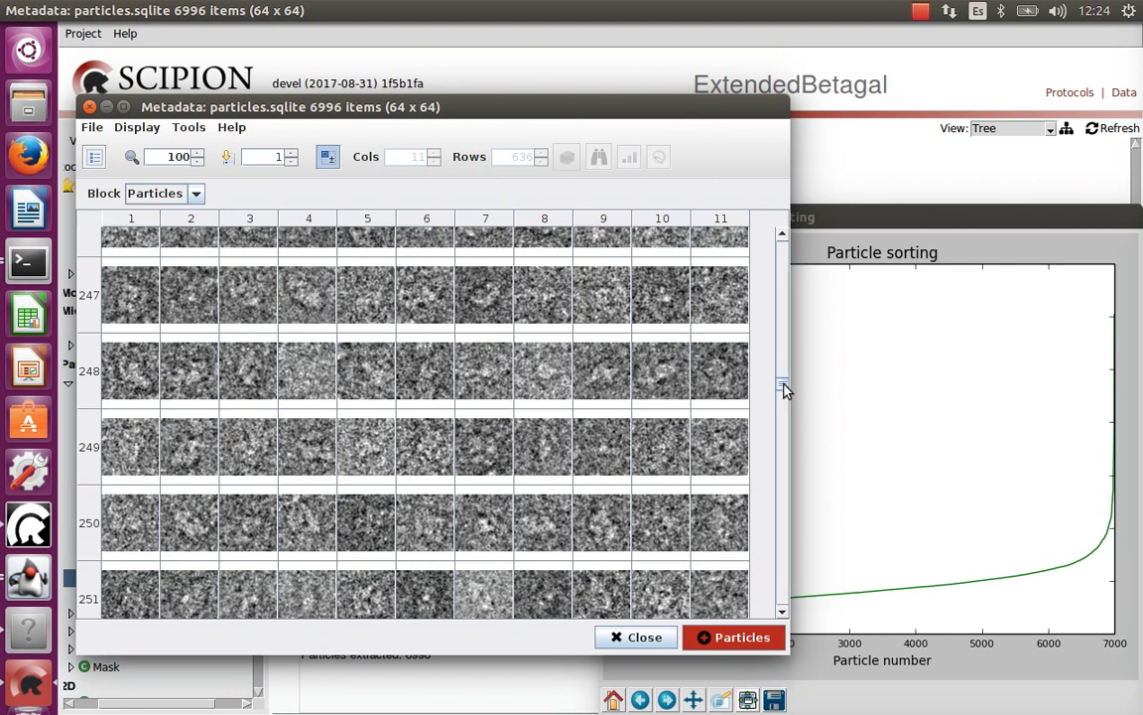
{"action": "left_click", "coordinate": [94, 159]}
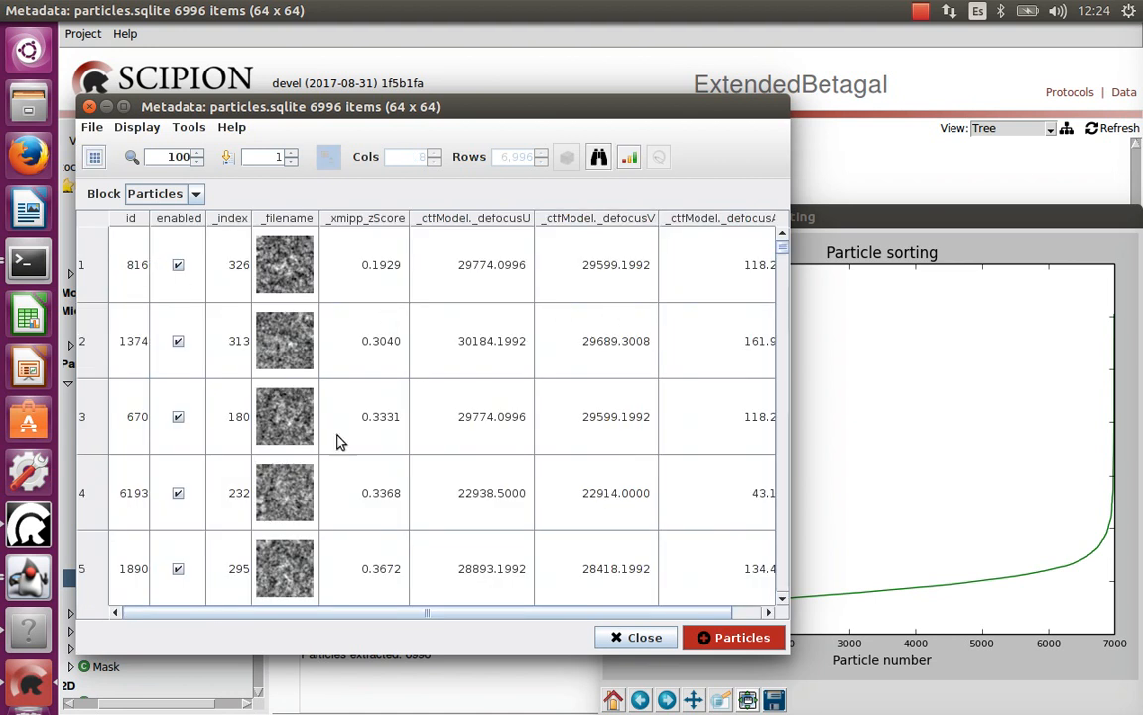
- Compare the _xmipp_zScore values of the first and last particles in the metadata table, widening the window to show all columns
{"action": "left_click", "coordinate": [256, 246]}
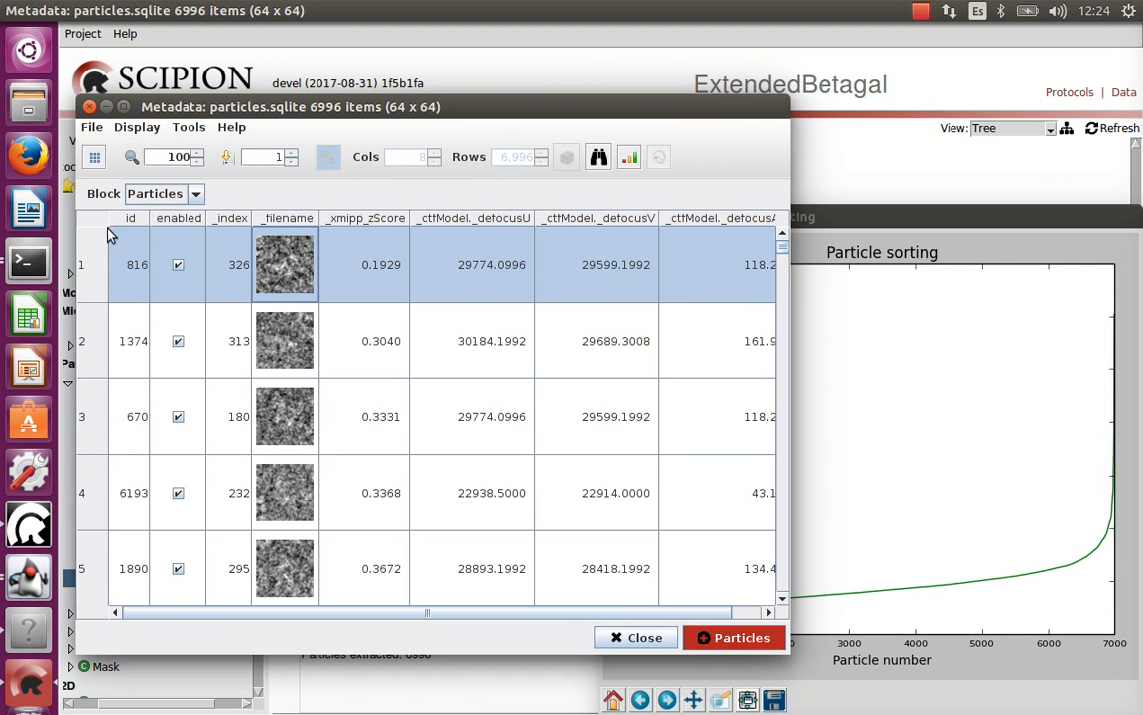
{"action": "left_click_drag", "start_coordinate": [791, 408], "coordinate": [850, 413]}
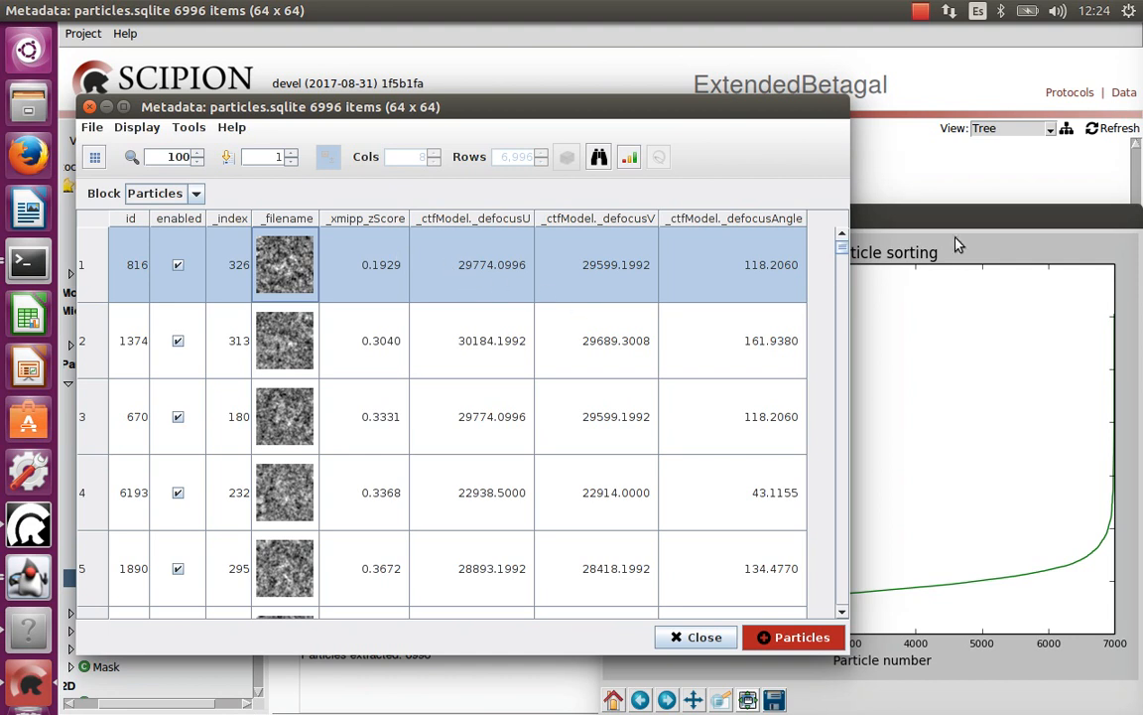
{"action": "left_click_drag", "start_coordinate": [844, 253], "coordinate": [856, 627]}
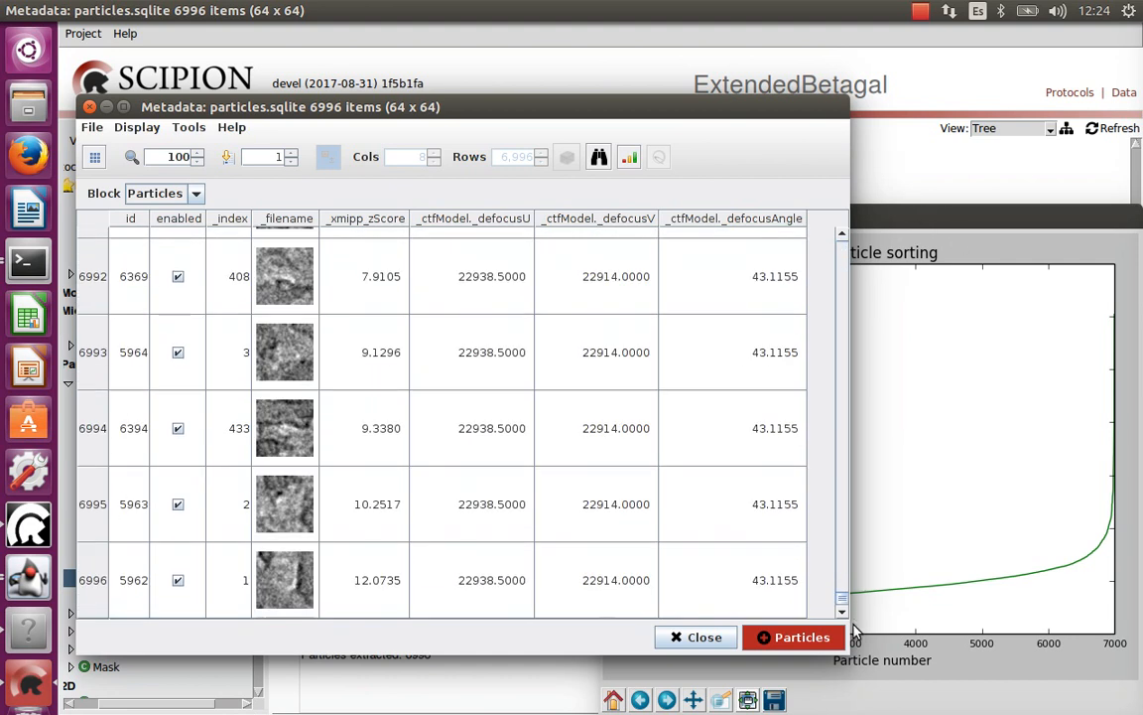
{"action": "left_click", "coordinate": [371, 588]}
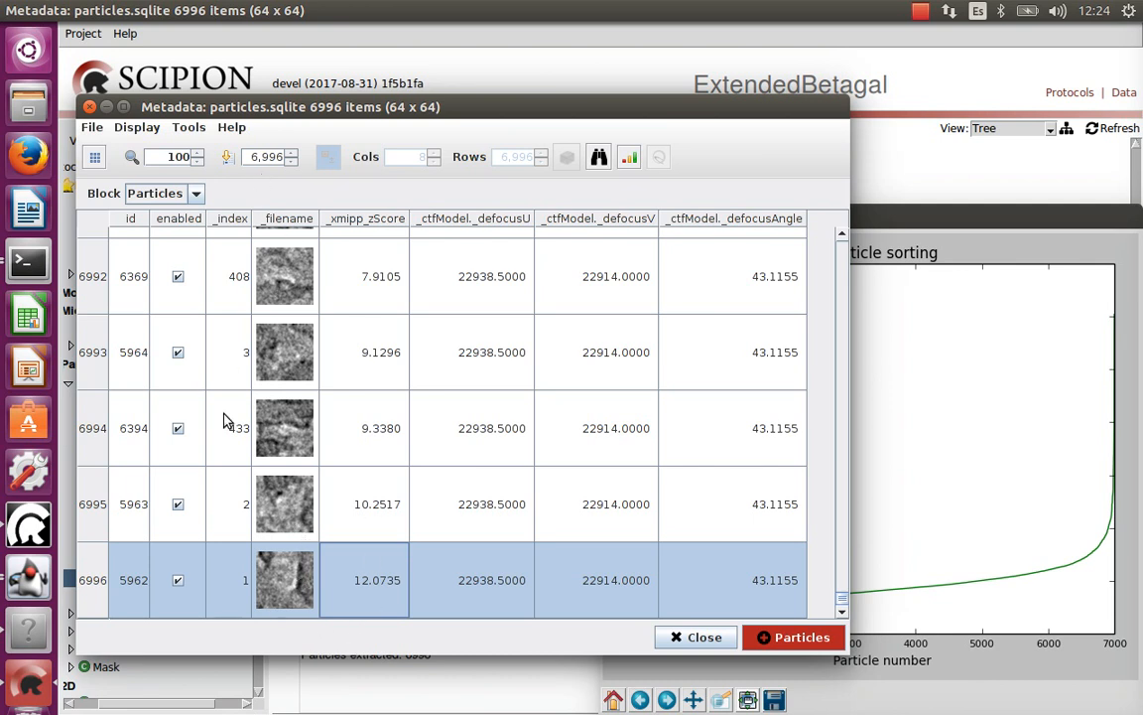
- Return to the gallery view and disable the last six particles, in columns 7 to 12 of row 583
{"action": "left_click", "coordinate": [95, 156]}
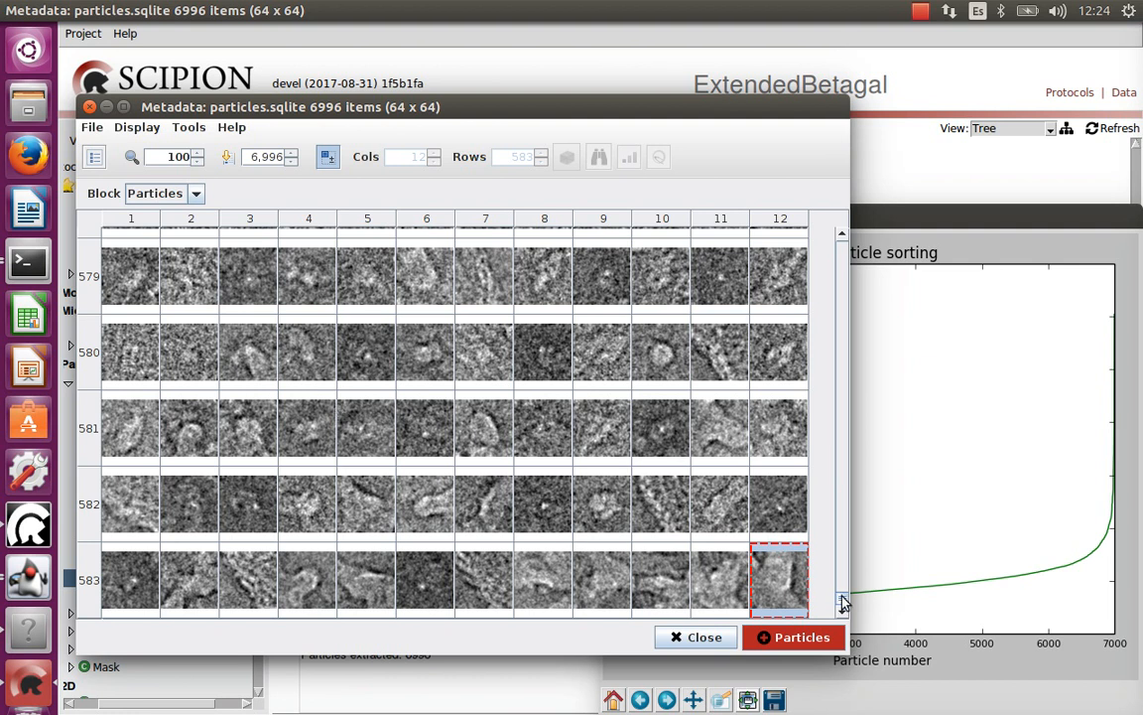
{"action": "left_click_drag", "start_coordinate": [842, 592], "coordinate": [847, 619]}
{"action": "left_click", "coordinate": [487, 585], "text": "ctrl"}
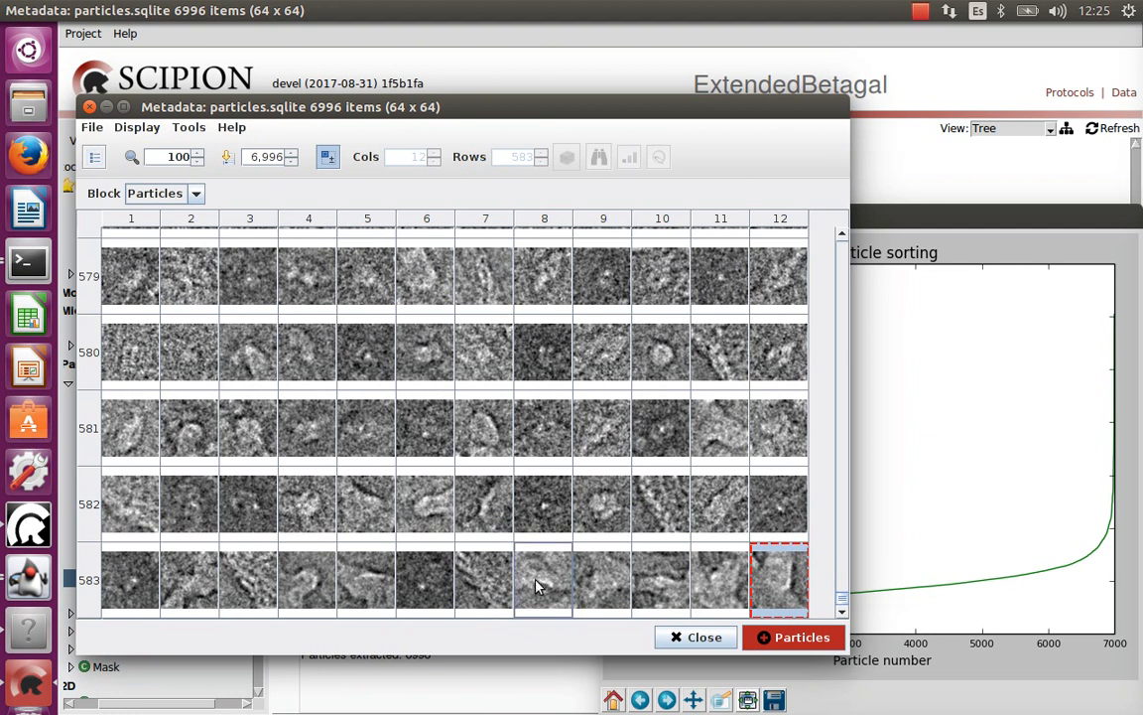
{"action": "left_click", "coordinate": [544, 585], "text": "ctrl"}
{"action": "left_click", "coordinate": [588, 590], "text": "ctrl"}
{"action": "left_click", "coordinate": [654, 585], "text": "ctrl"}
{"action": "left_click", "coordinate": [698, 587], "text": "ctrl"}
{"action": "right_click", "coordinate": [655, 568]}
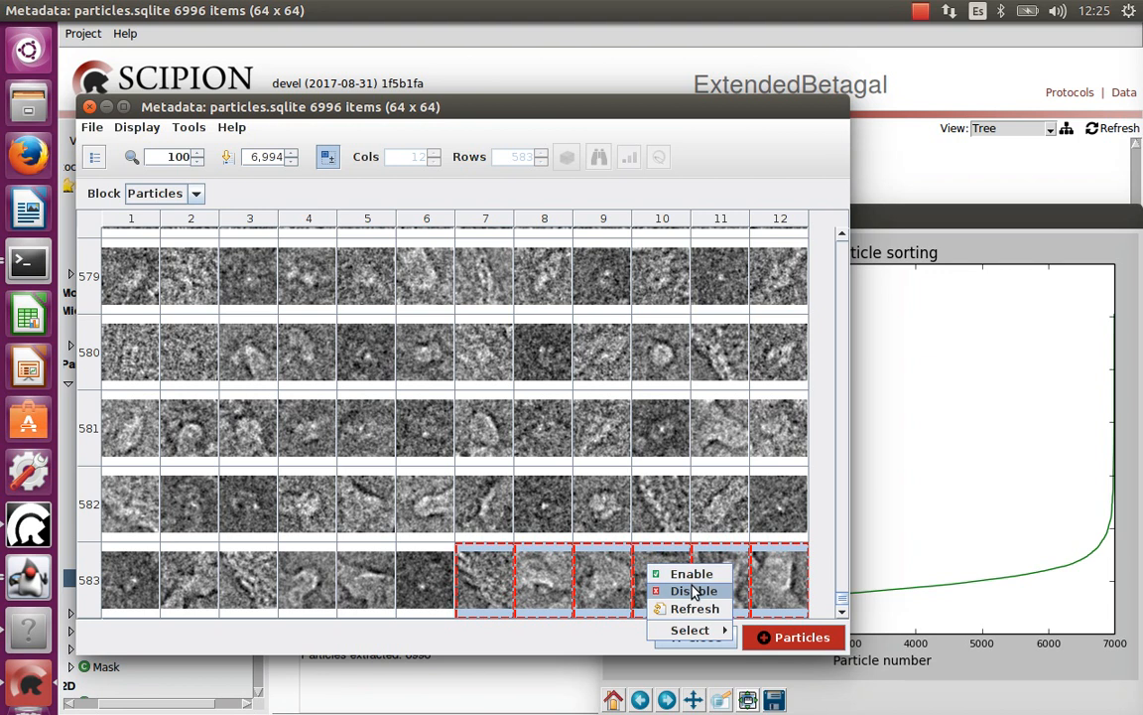
{"action": "left_click", "coordinate": [692, 590]}
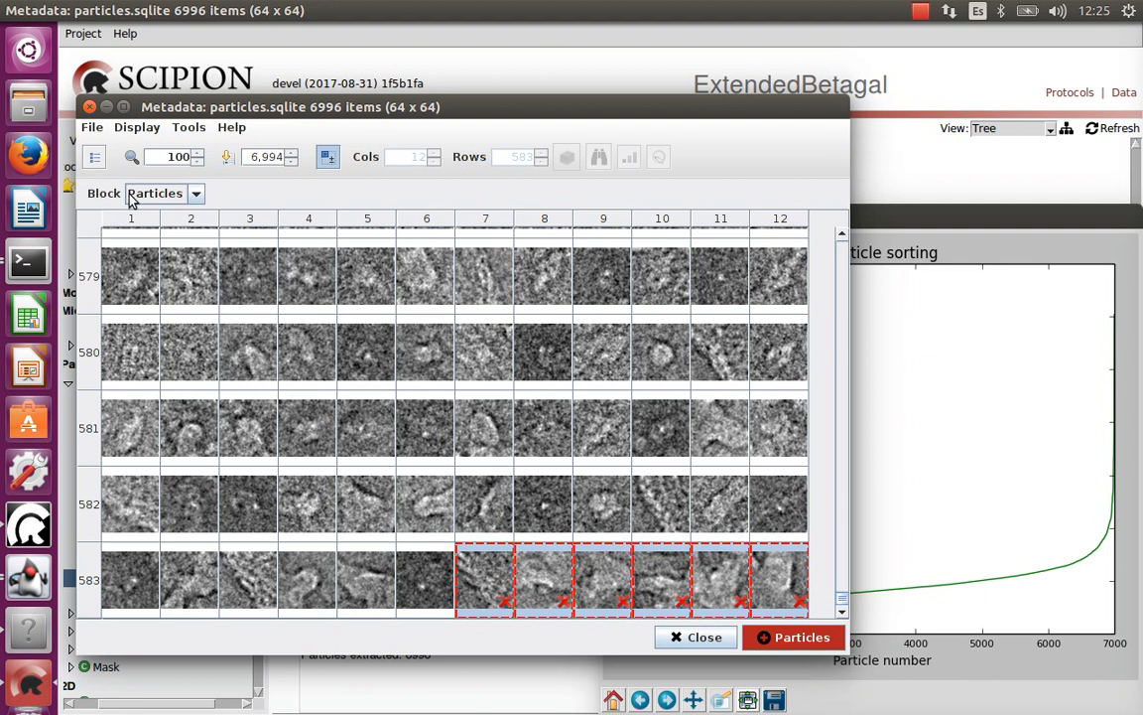
- In the metadata table, disable all particles with a _xmipp_zScore above 3, from row 6614 to the end
{"action": "left_click", "coordinate": [95, 157]}
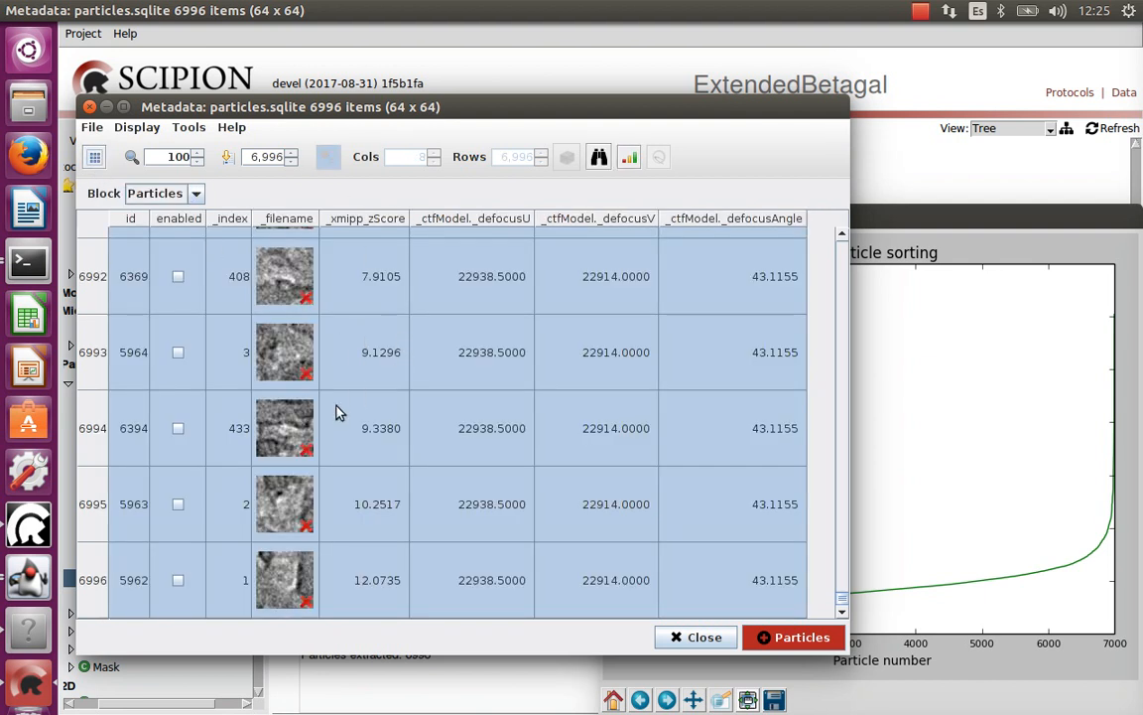
{"action": "scroll", "coordinate": [340, 411], "scroll_direction": "up", "scroll_amount": 15}
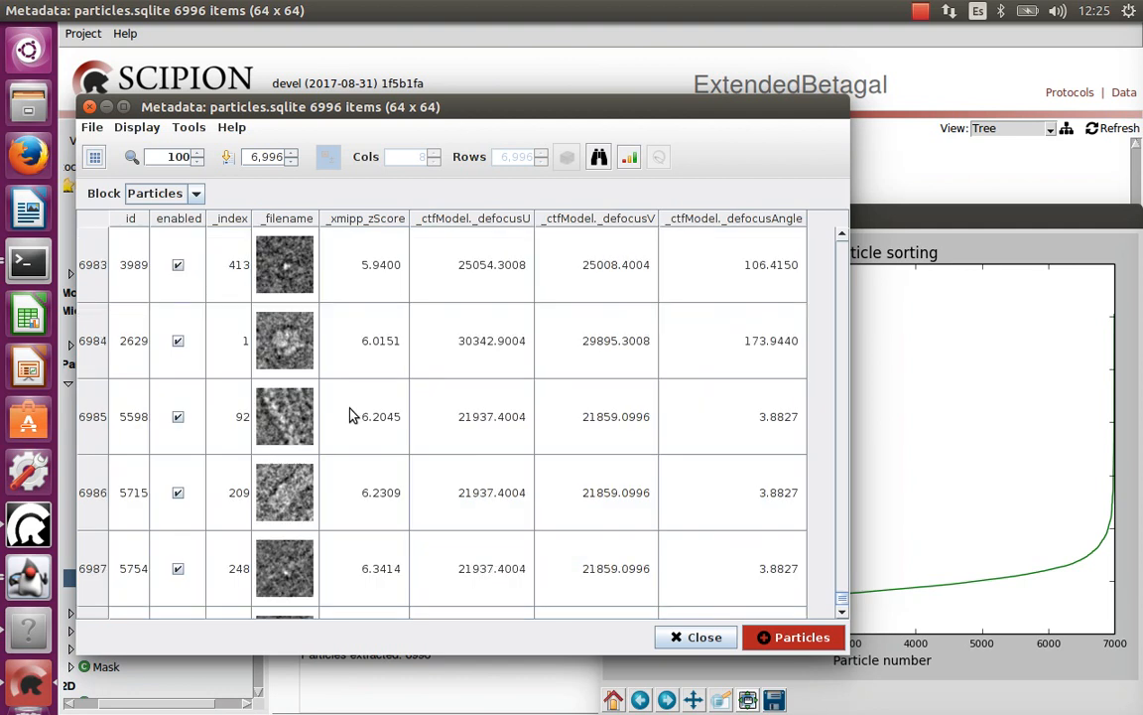
{"action": "scroll", "coordinate": [350, 416], "scroll_direction": "up", "scroll_amount": 20}
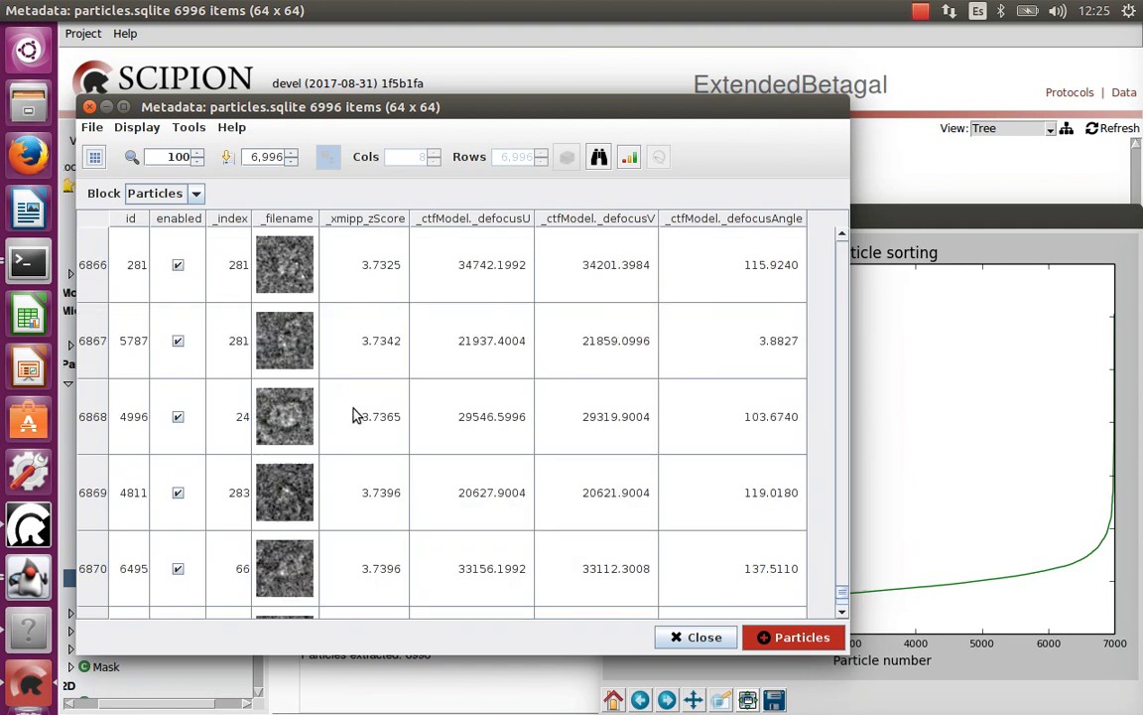
{"action": "scroll", "coordinate": [363, 416], "scroll_direction": "up", "scroll_amount": 20}
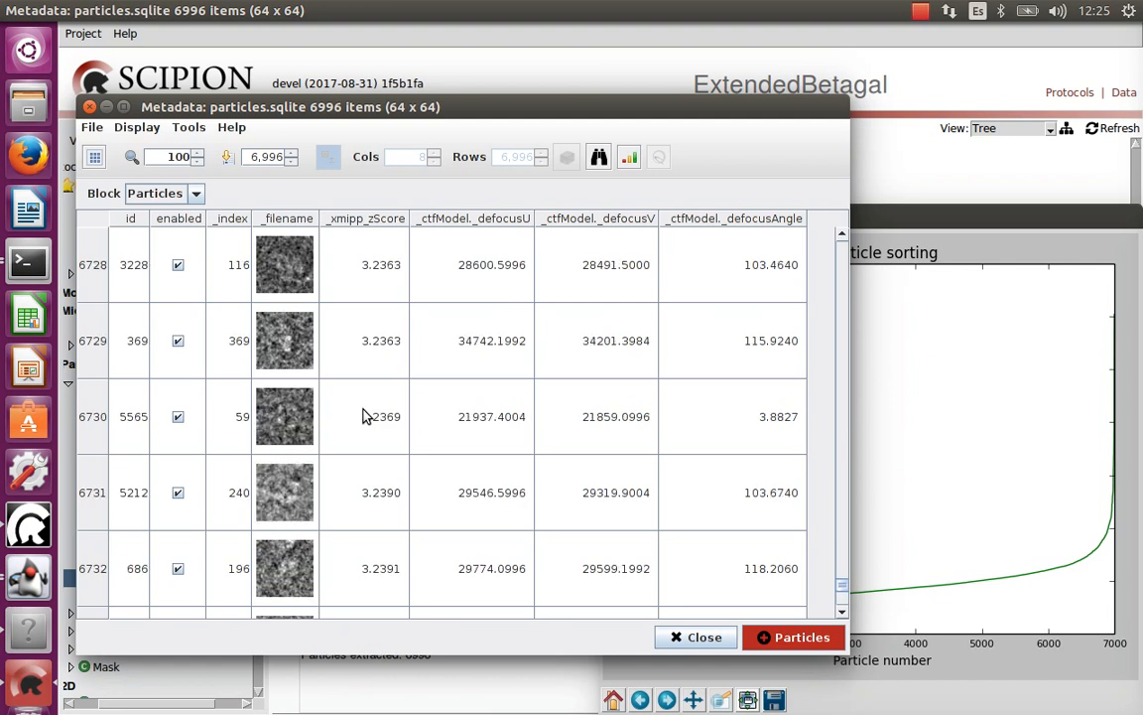
{"action": "scroll", "coordinate": [364, 416], "scroll_direction": "up", "scroll_amount": 12}
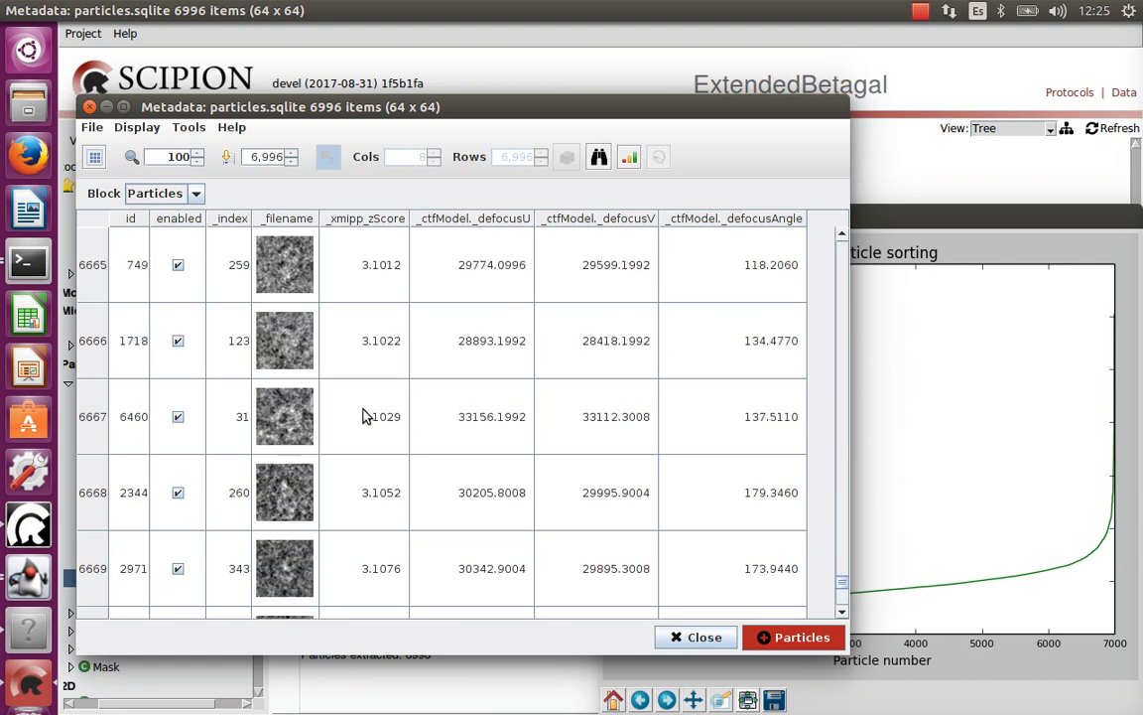
{"action": "scroll", "coordinate": [363, 415], "scroll_direction": "up", "scroll_amount": 4}
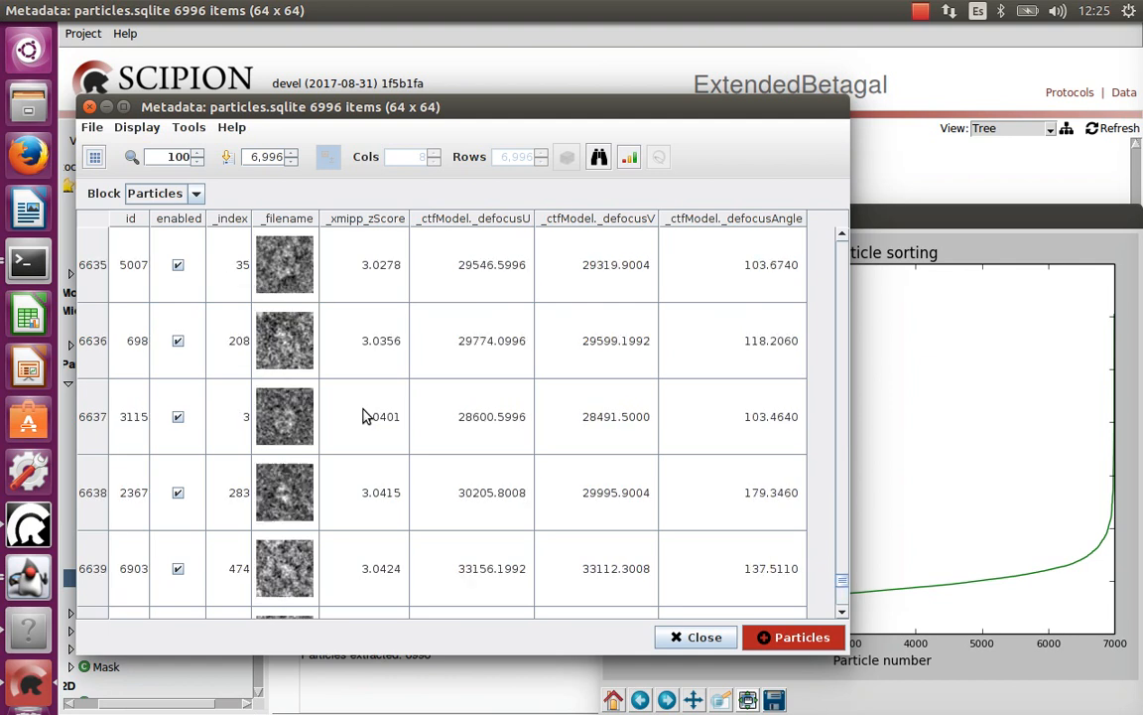
{"action": "scroll", "coordinate": [363, 415], "scroll_direction": "up", "scroll_amount": 6}
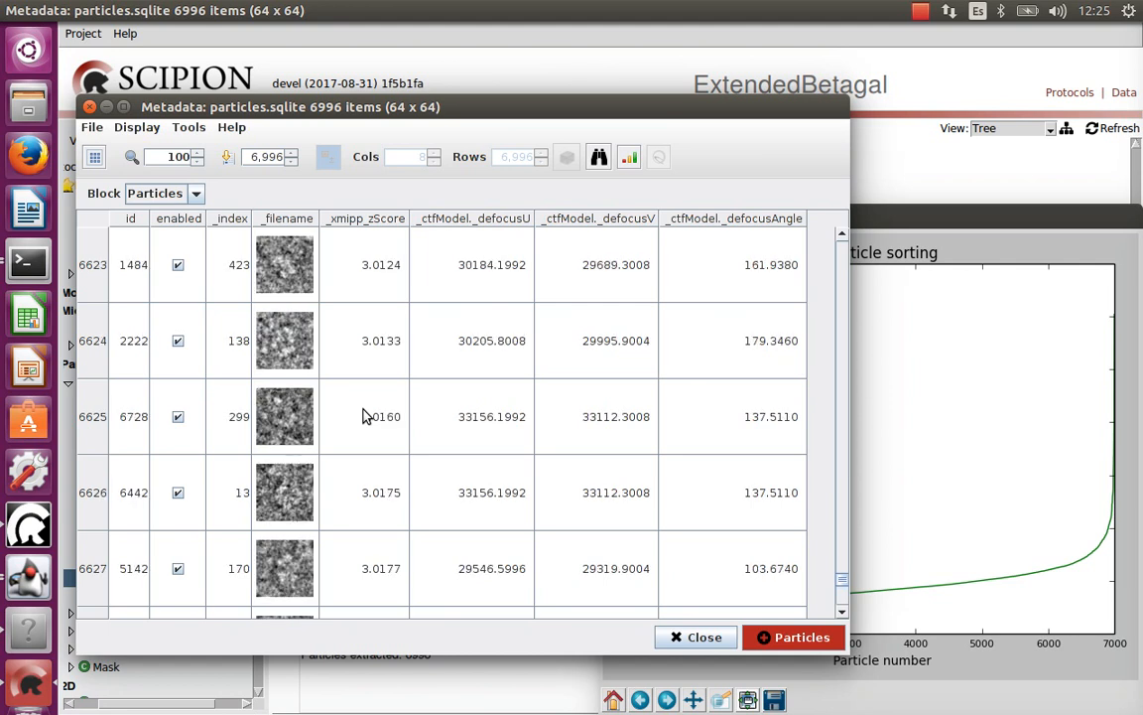
{"action": "scroll", "coordinate": [363, 416], "scroll_direction": "down", "scroll_amount": 1}
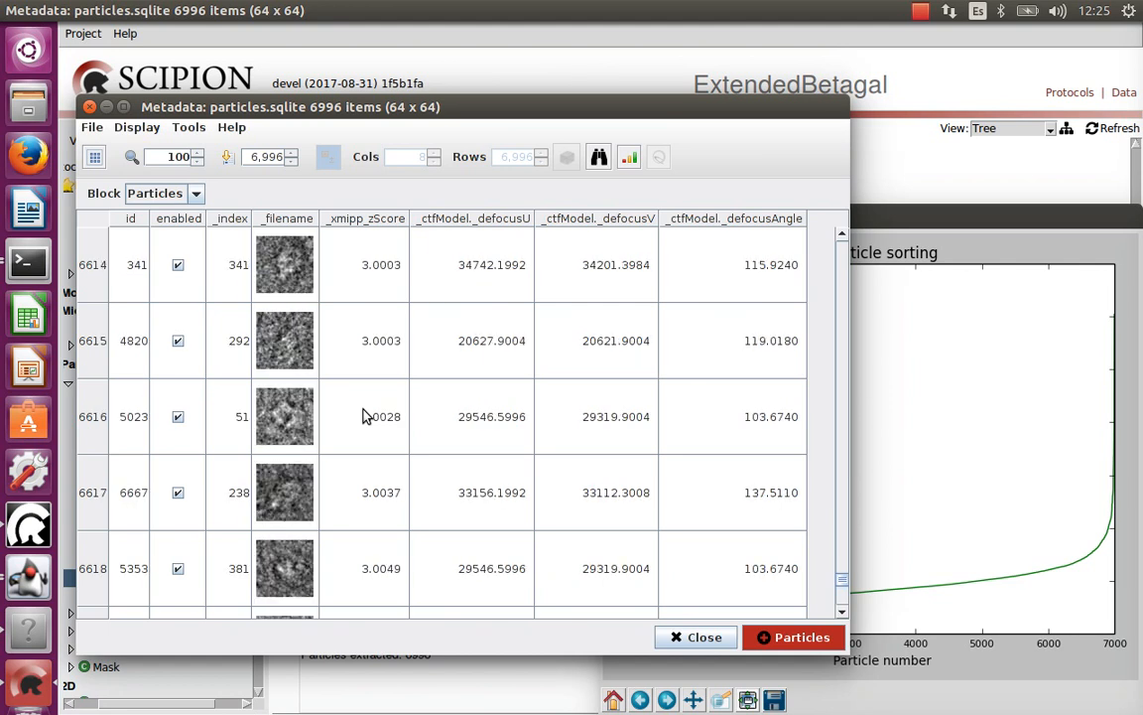
{"action": "left_click", "coordinate": [302, 287]}
{"action": "scroll", "coordinate": [336, 324], "scroll_direction": "up", "scroll_amount": 1}
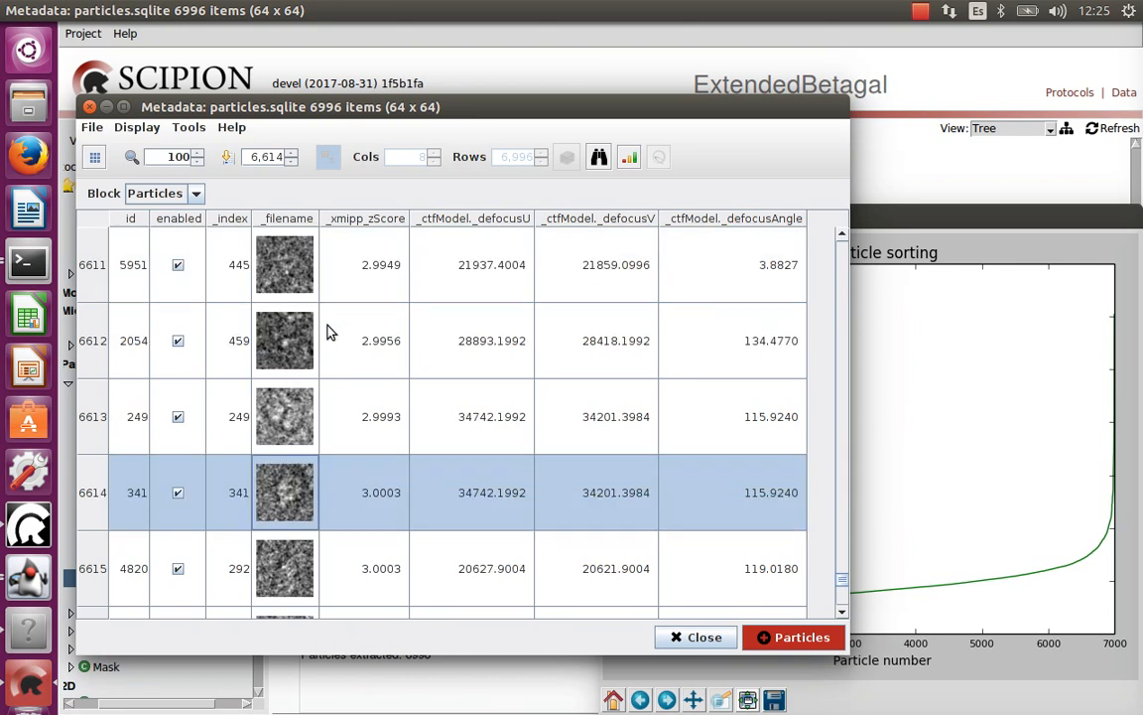
{"action": "right_click", "coordinate": [286, 496]}
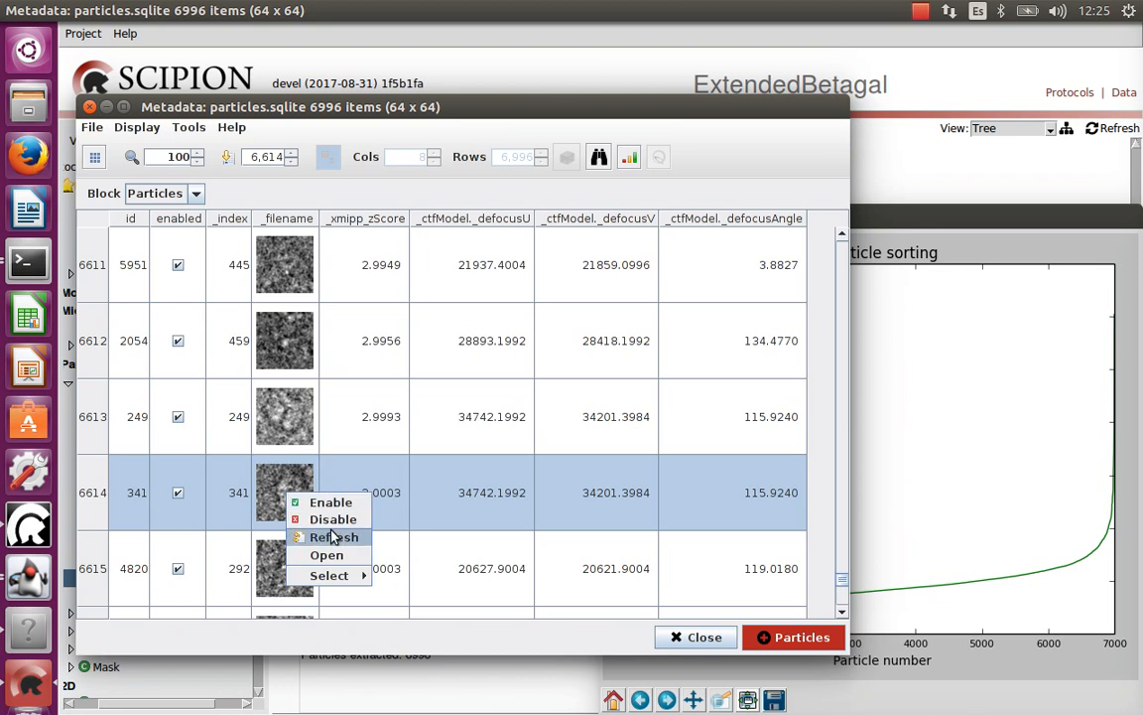
{"action": "mouse_move", "coordinate": [350, 576]}
{"action": "left_click", "coordinate": [401, 610]}
{"action": "right_click", "coordinate": [321, 533]}
{"action": "left_click", "coordinate": [353, 559]}
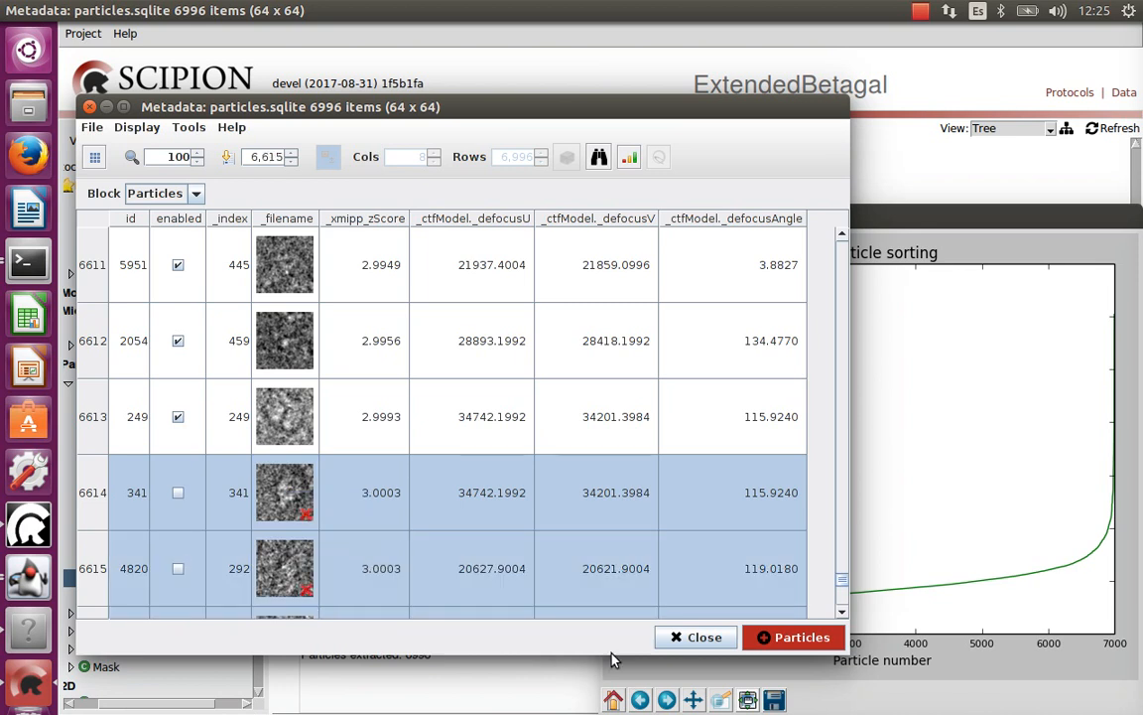
- Try creating a new set of Particles from the enabled ones, cancel the request, and close the sorting plot and metadata windows
{"action": "left_click", "coordinate": [760, 637]}
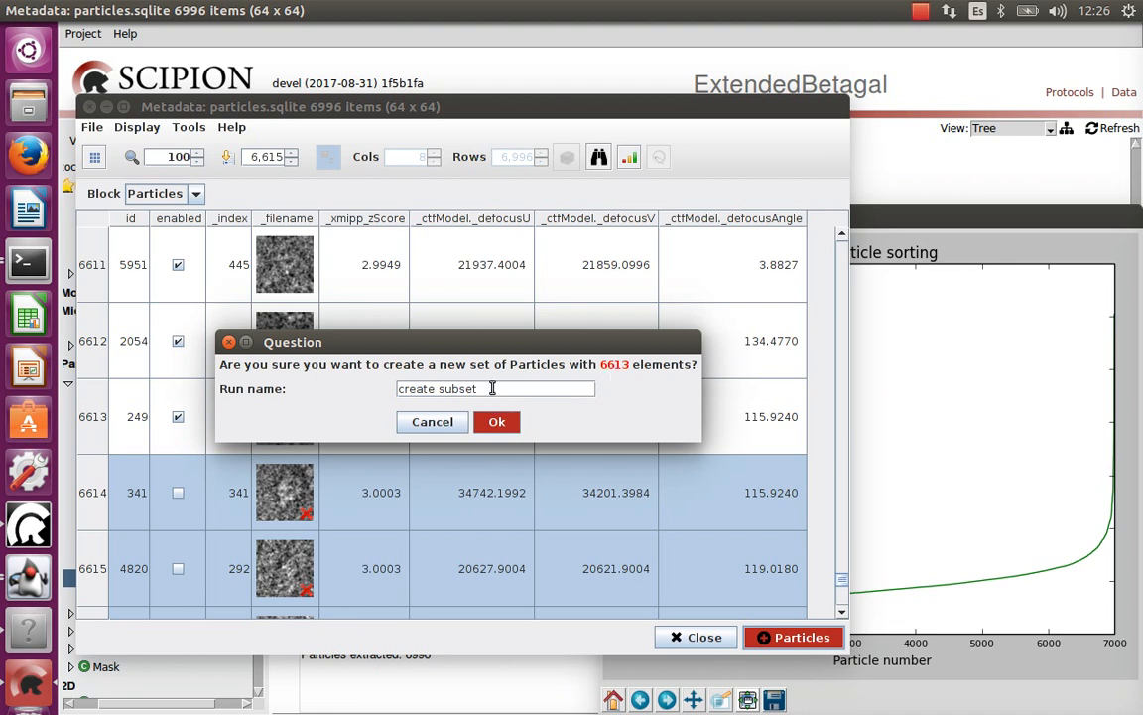
{"action": "left_click", "coordinate": [446, 425]}
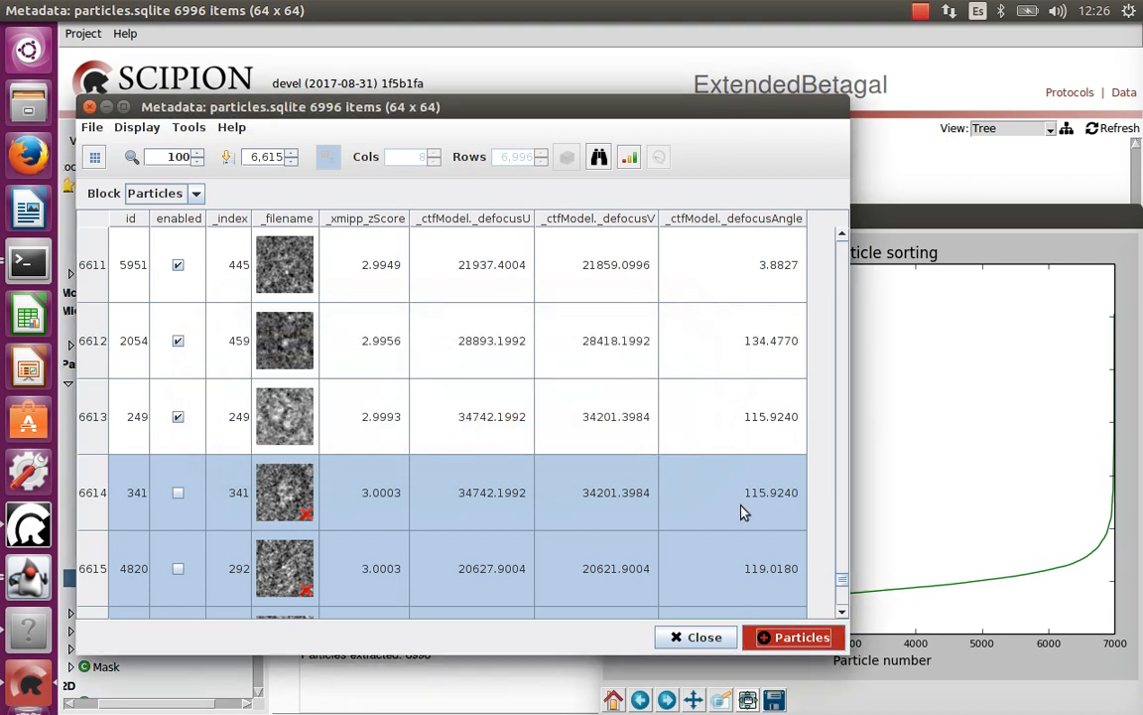
{"action": "left_click", "coordinate": [926, 209]}
{"action": "left_click", "coordinate": [615, 220]}
{"action": "left_click", "coordinate": [88, 107]}
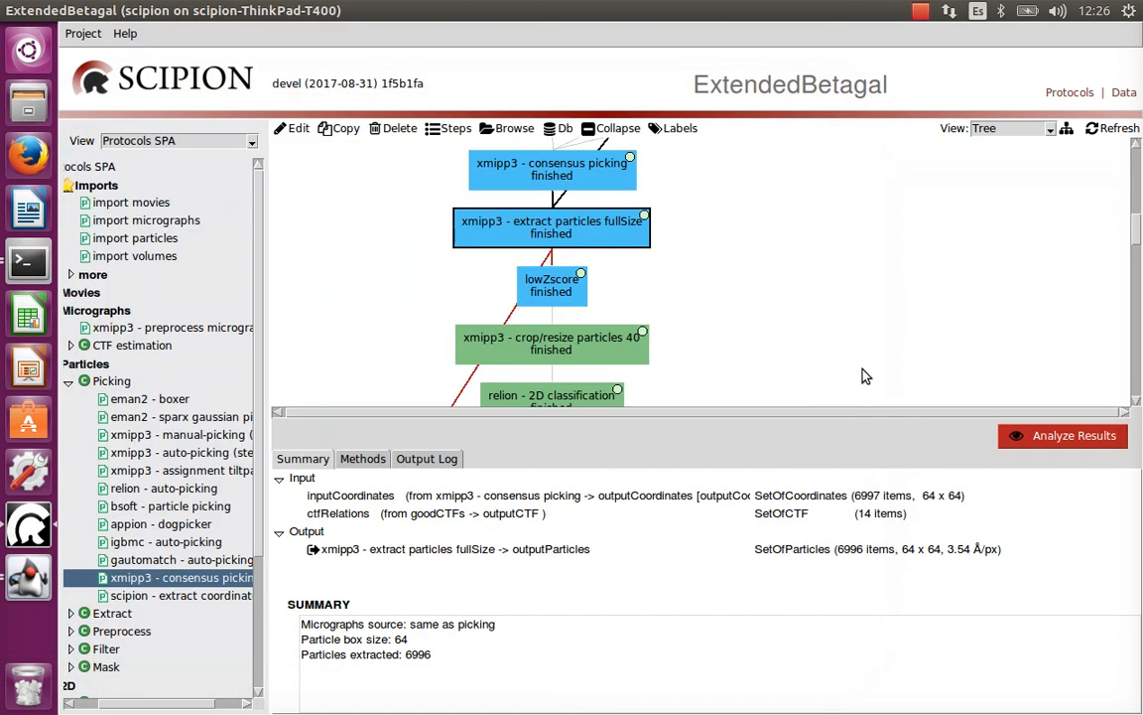
- Examine the summary of the lowZscore subset run and review its place in the workflow, enlarging the protocol tree area
{"action": "left_click", "coordinate": [552, 295]}
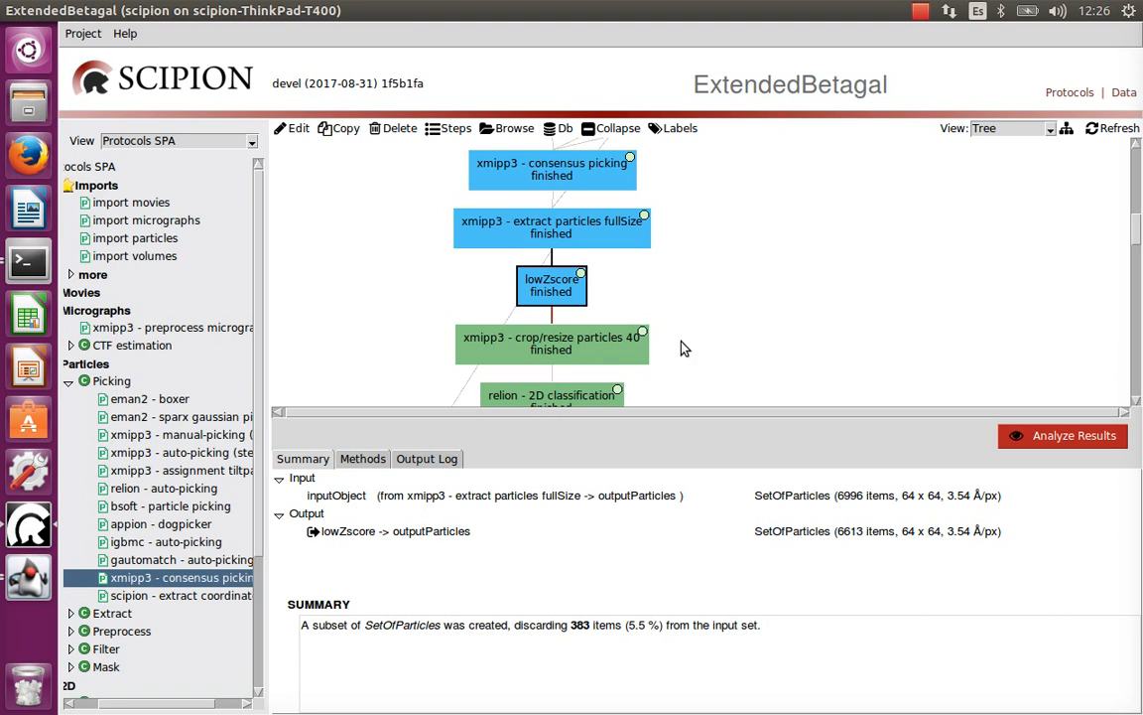
{"action": "scroll", "coordinate": [682, 347], "scroll_direction": "down", "scroll_amount": 1}
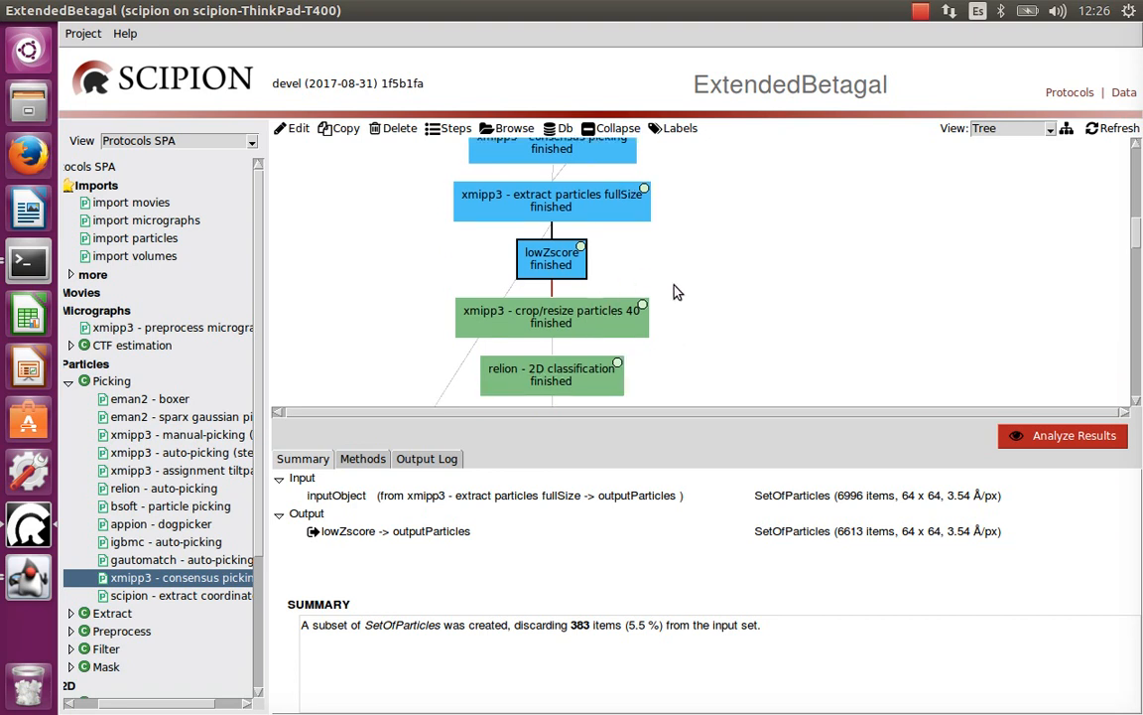
{"action": "left_click_drag", "start_coordinate": [689, 416], "coordinate": [697, 518]}
{"action": "scroll", "coordinate": [711, 452], "scroll_direction": "up", "scroll_amount": 7}
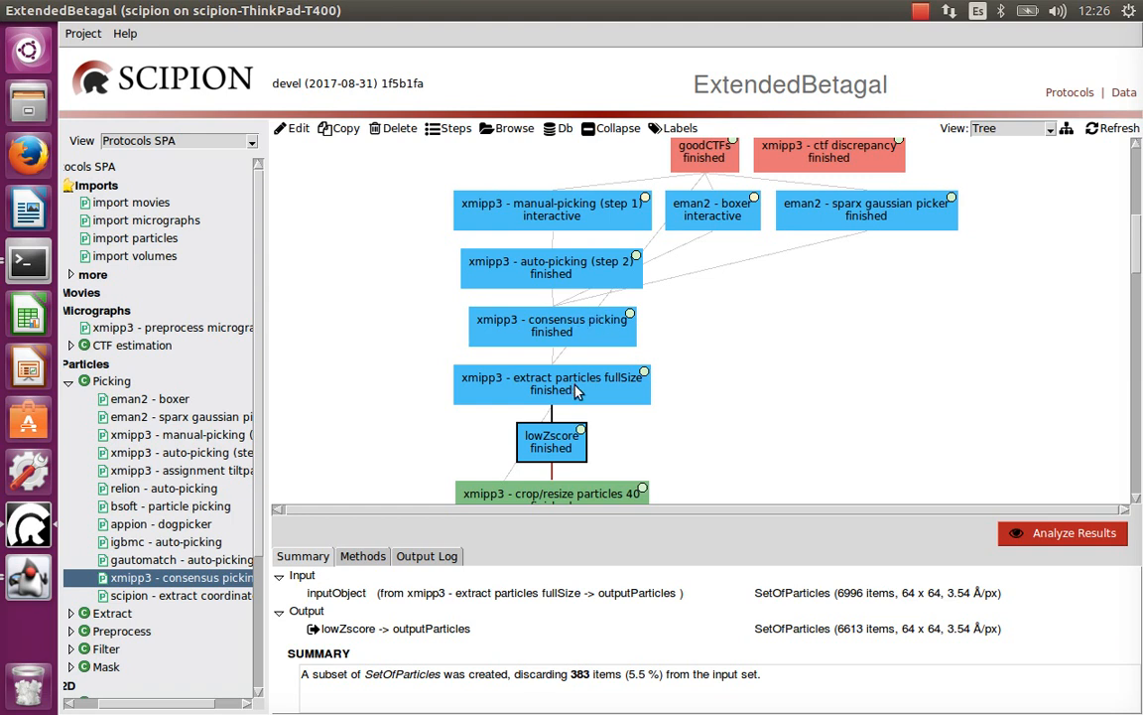
{"action": "mouse_move", "coordinate": [575, 390]}
{"action": "scroll", "coordinate": [720, 378], "scroll_direction": "down", "scroll_amount": 5}
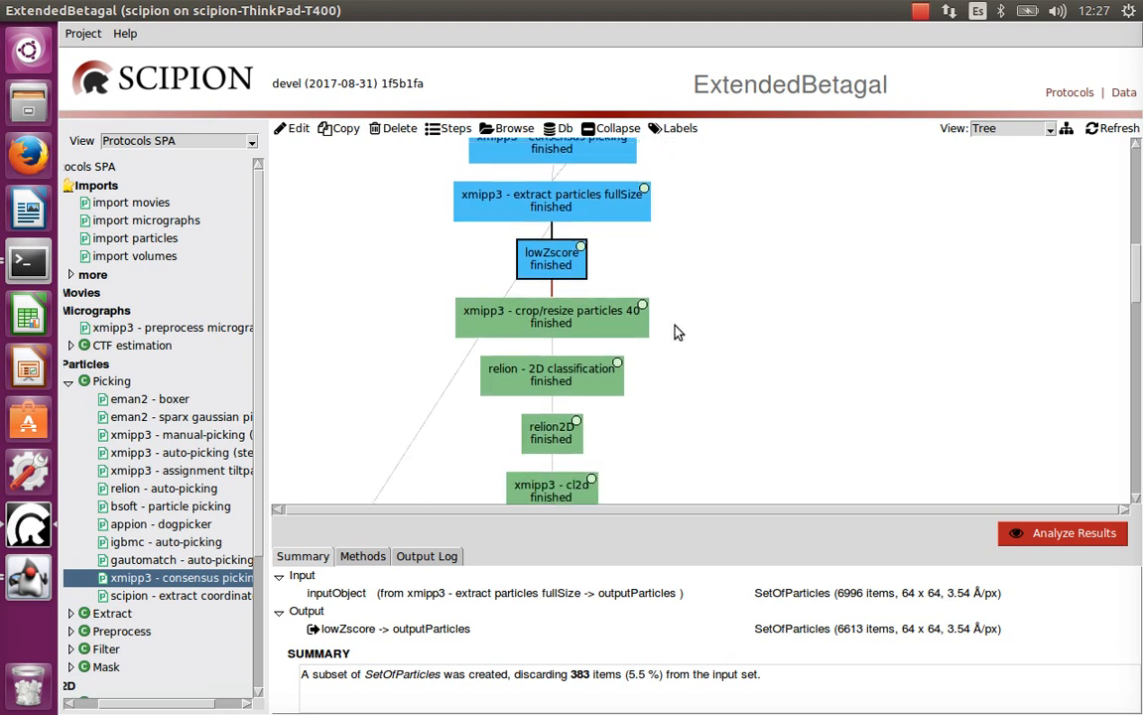
{"action": "scroll", "coordinate": [681, 380], "scroll_direction": "up", "scroll_amount": 2}
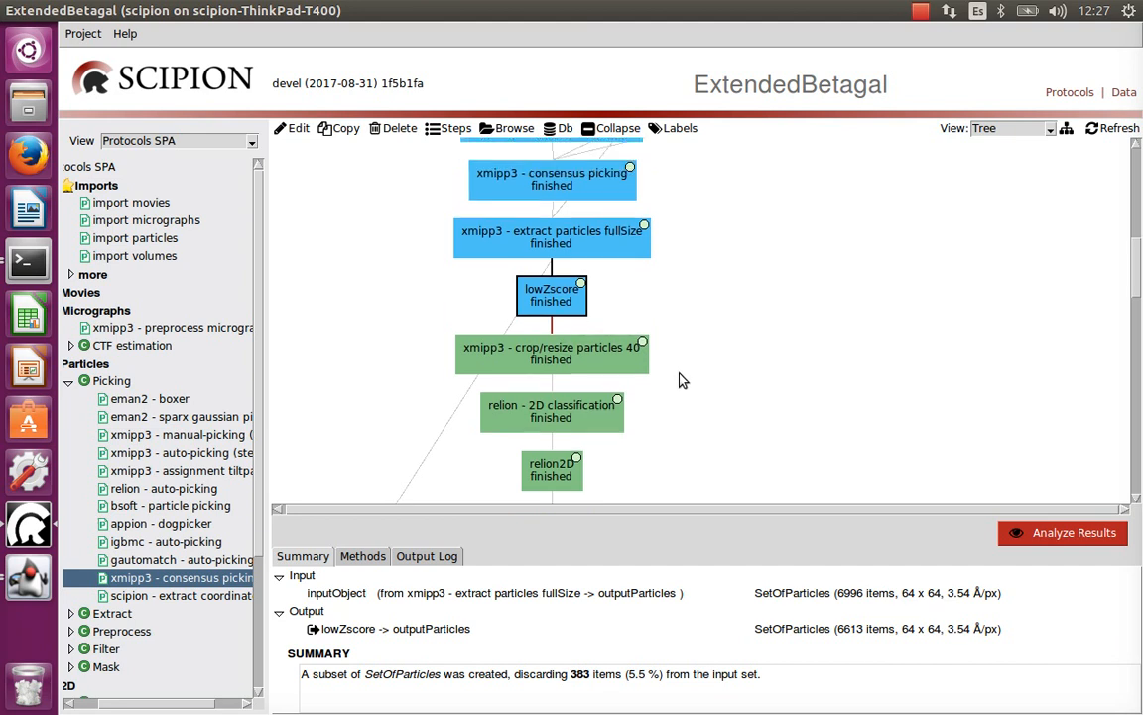
{"action": "left_click", "coordinate": [921, 11]}
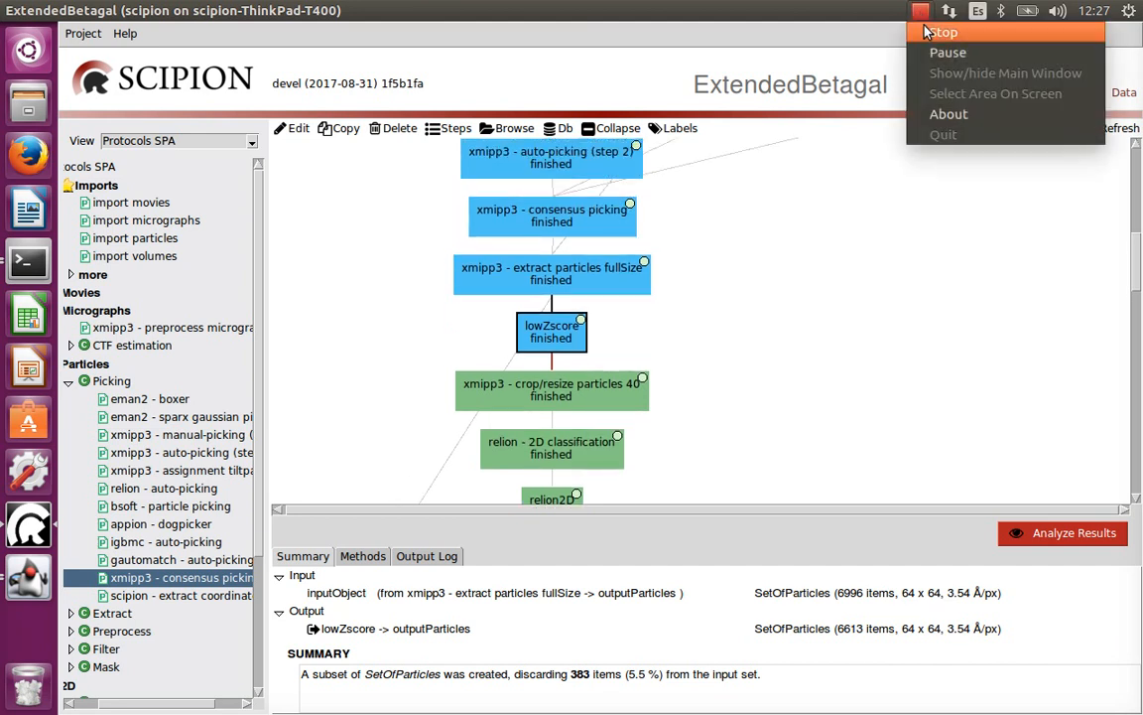